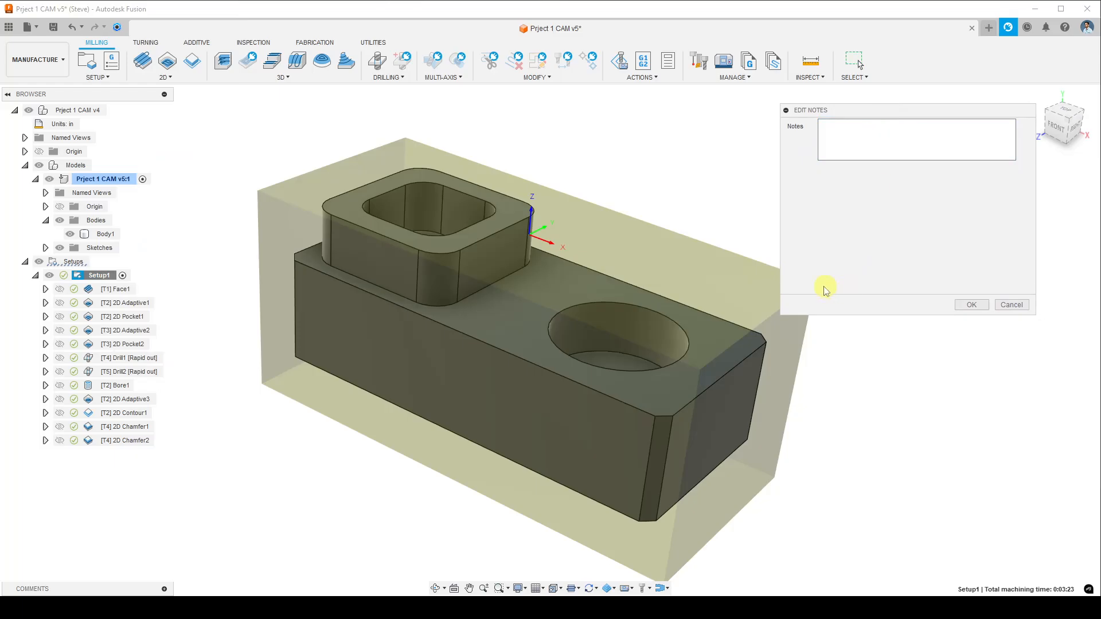
Start Setup1's notes with the line "Using G54 for Work Coordinate System (WCS)"
left_click(880, 144)
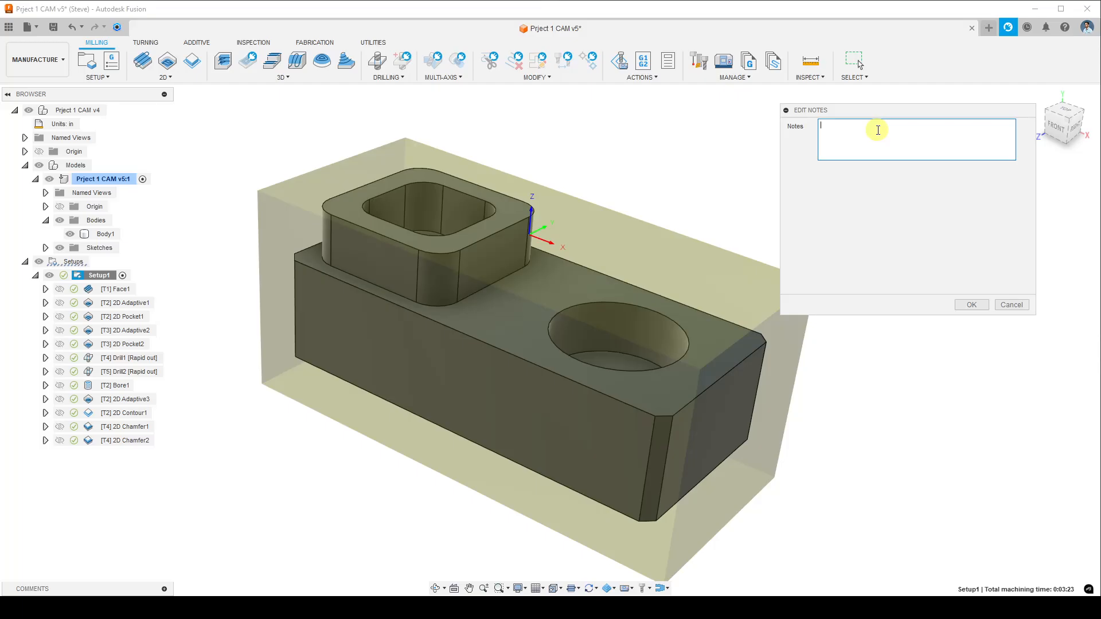
type("ing G")
type("54")
type("  for ")
type("Work Coordina")
type("te S")
type("yst")
type("em (W")
Add the note lines "WCS is at top center of stock" and "All speeds and feeds are for aluminum"
type("W")
type("CS is at top")
type(" center fo")
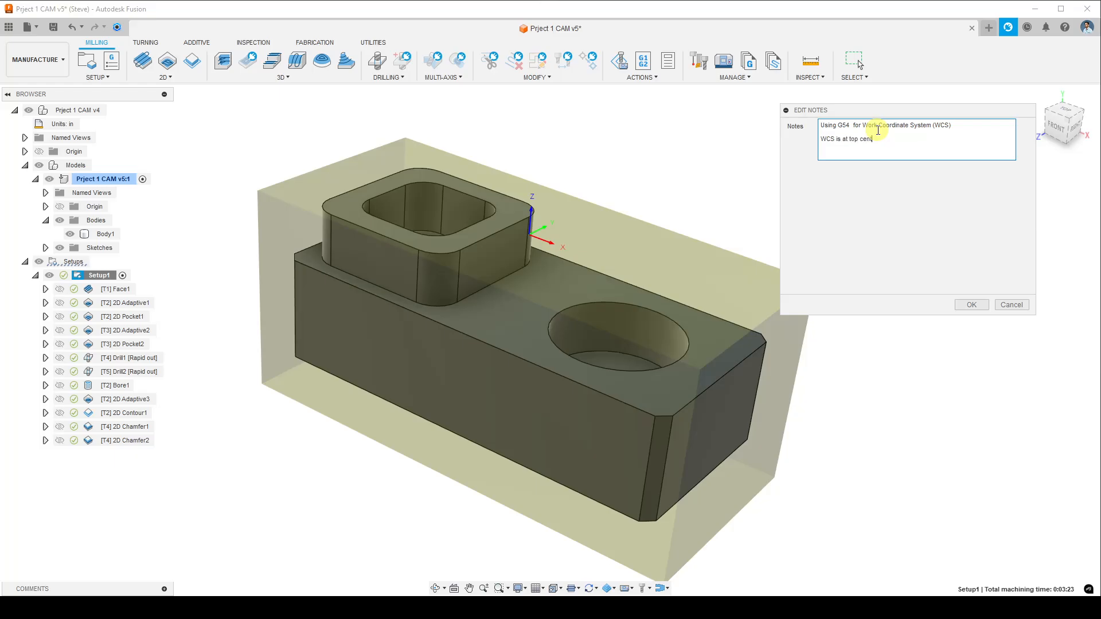
key("BackSpace")
key("BackSpace")
key("BackSpace")
key("BackSpace")
key("BackSpace")
key("BackSpace")
type("of stock")
key("Return")
key("Return")
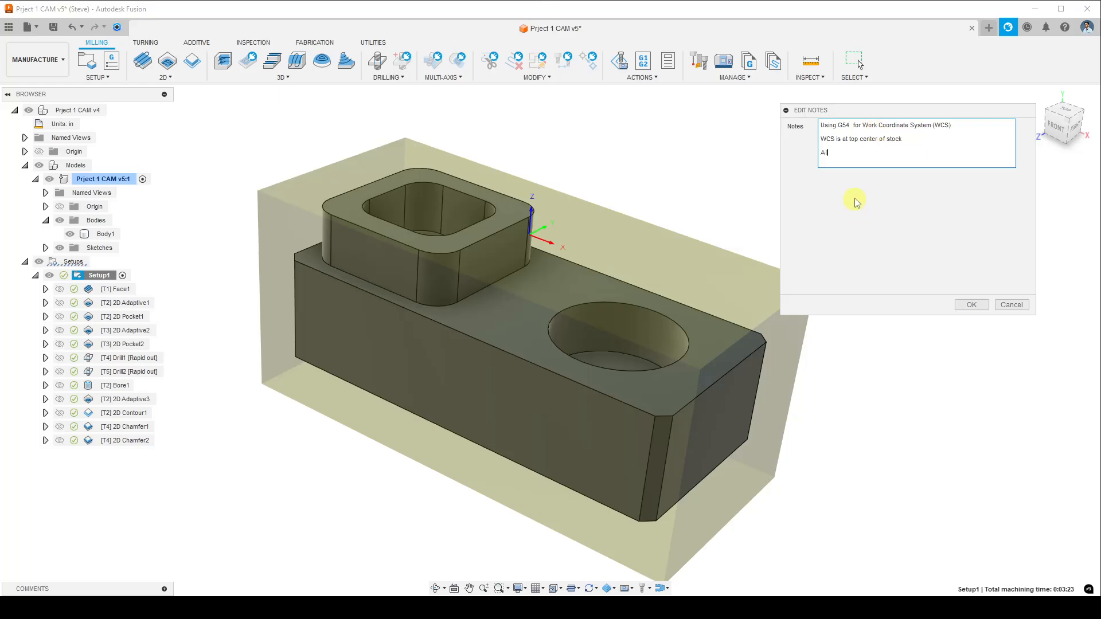
type("All speeds and feeds are for aluminum")
key("Return")
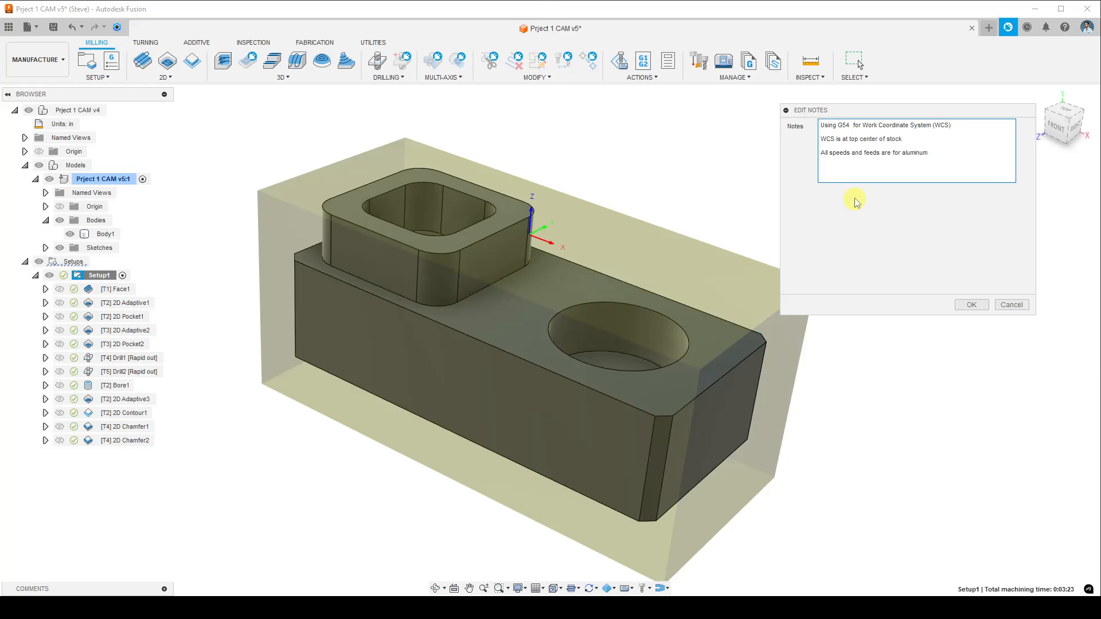
Add and save the note "After cutting stock, measure actual stock size with calipers. Input actual stock size into setup 1. Regenerate toolpaths and Post Process G-code."
type("After cutting stock, measure actual stock size with calipers. Input actual stock size into ")
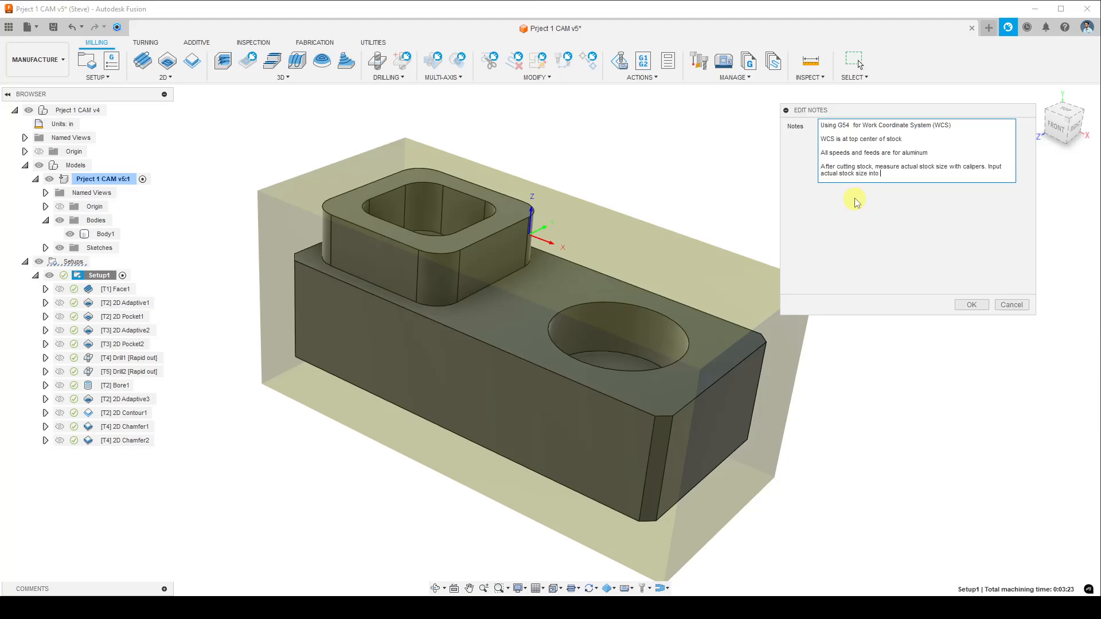
type("setup 1. Regenerate toolpaths and Post Process G-code.")
key("Return")
key("Return")
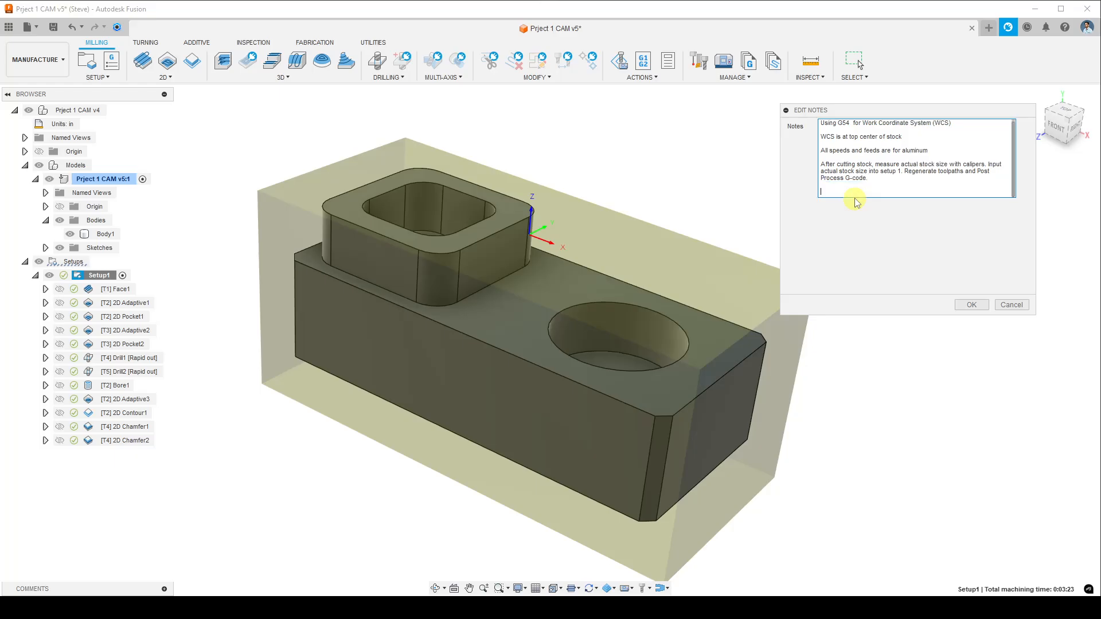
left_click(981, 305)
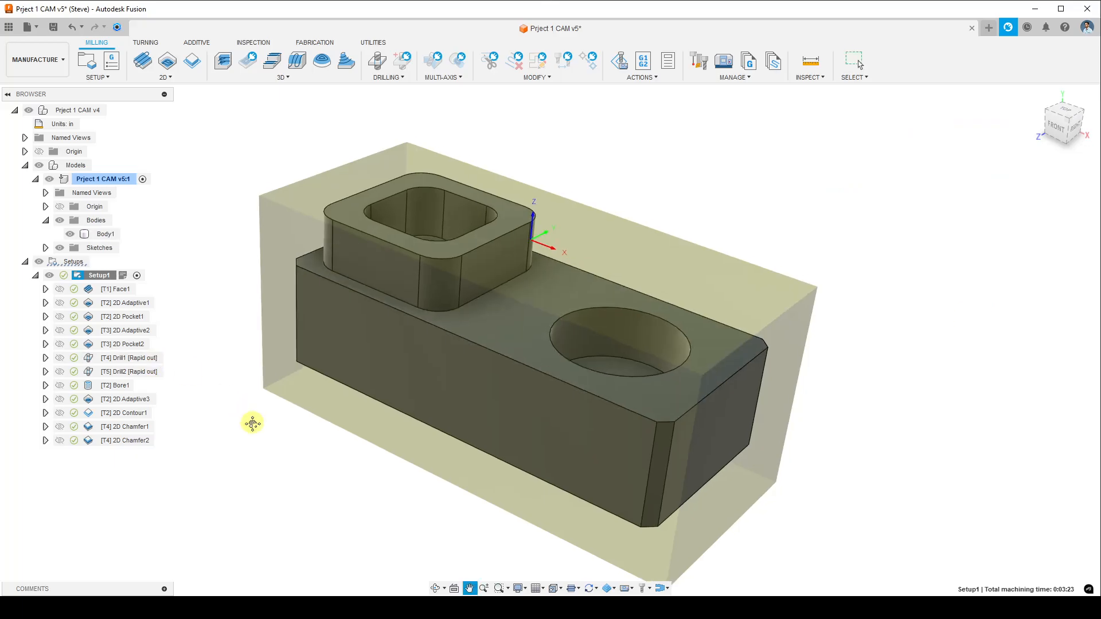
Edit Setup1 and set the width (X) of its fixed-size stock to 2.35 in
middle_click_drag(248, 412, 281, 395)
right_click(102, 276)
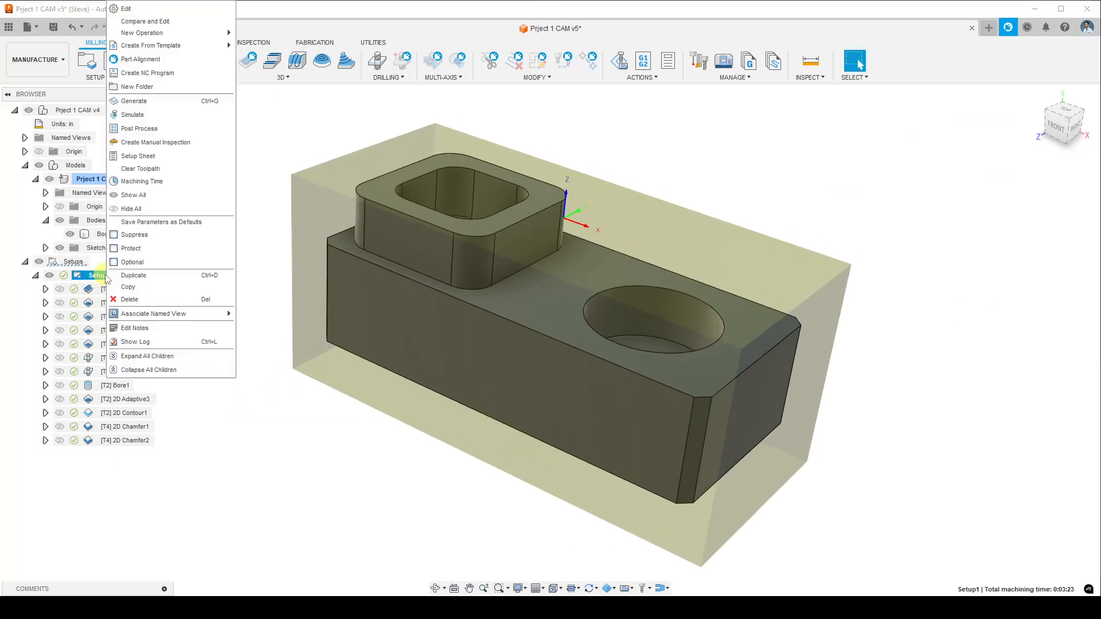
left_click(127, 9)
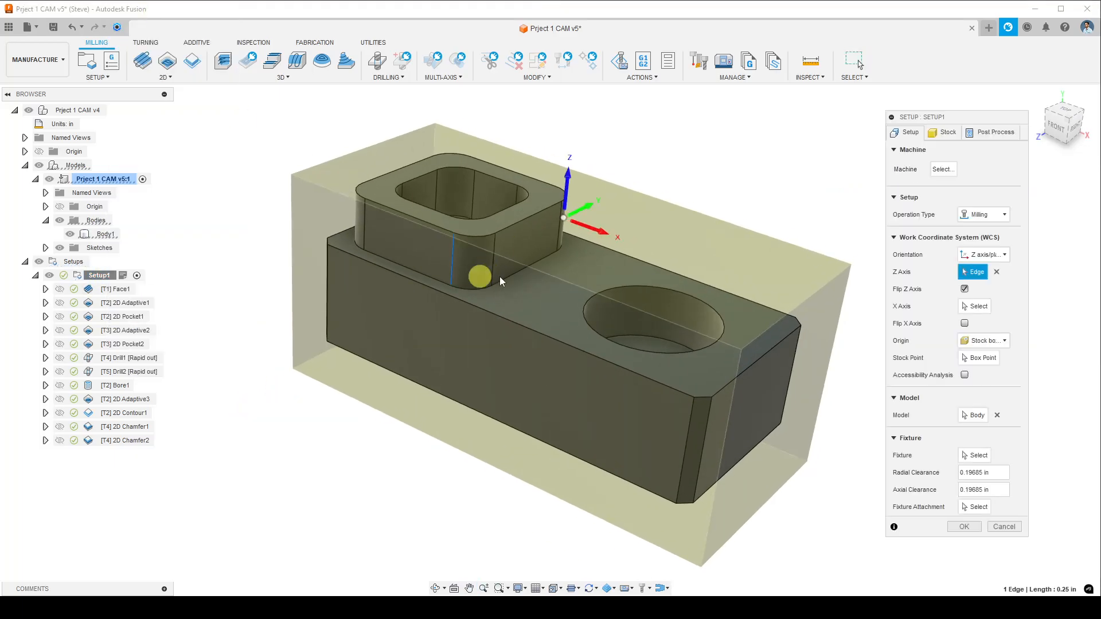
middle_click_drag(644, 294, 685, 277, "shift")
key("F6")
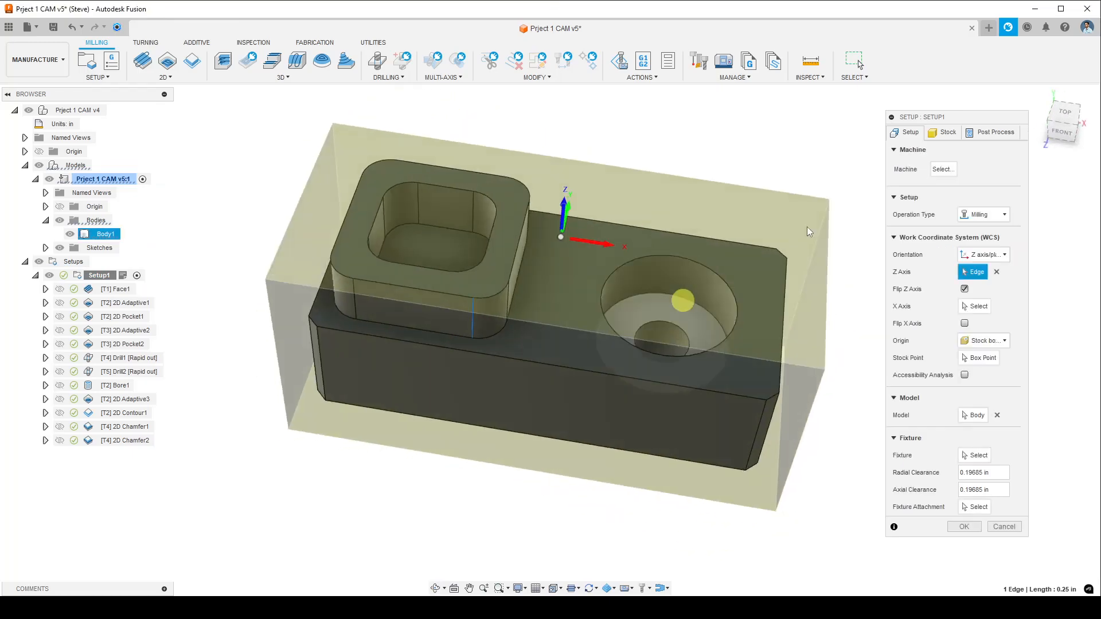
left_click(944, 133)
left_click(992, 202)
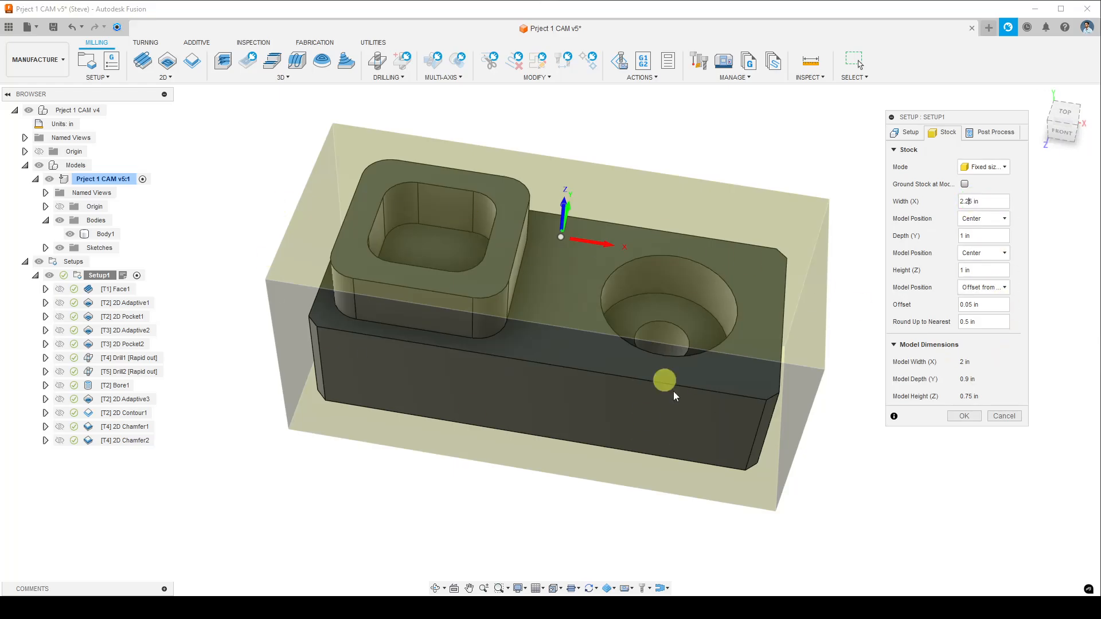
key("BackSpace")
type("3")
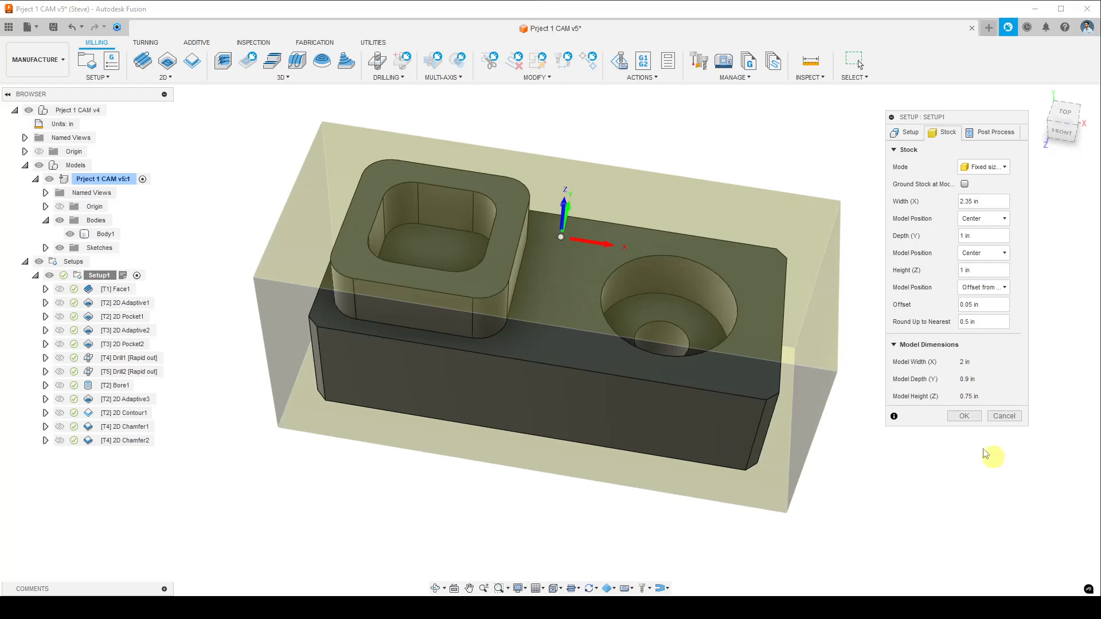
left_click(967, 417)
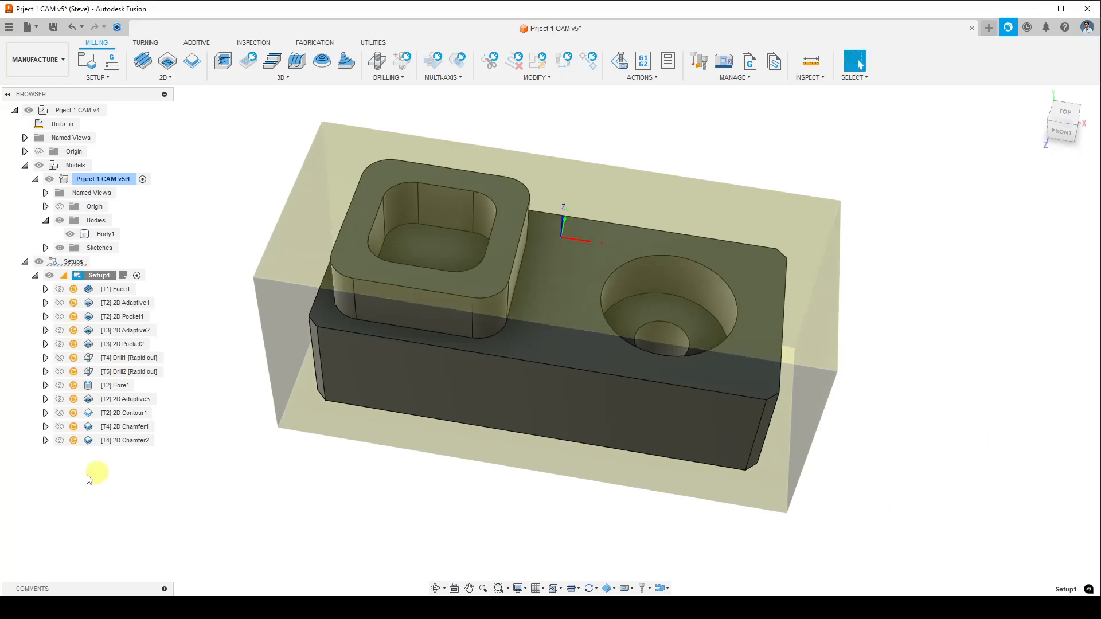
Regenerate all out-of-date toolpaths in Setup1
mouse_move(563, 455)
middle_mouse_down("shift")
mouse_move(563, 434)
mouse_move(552, 449)
middle_mouse_up("shift")
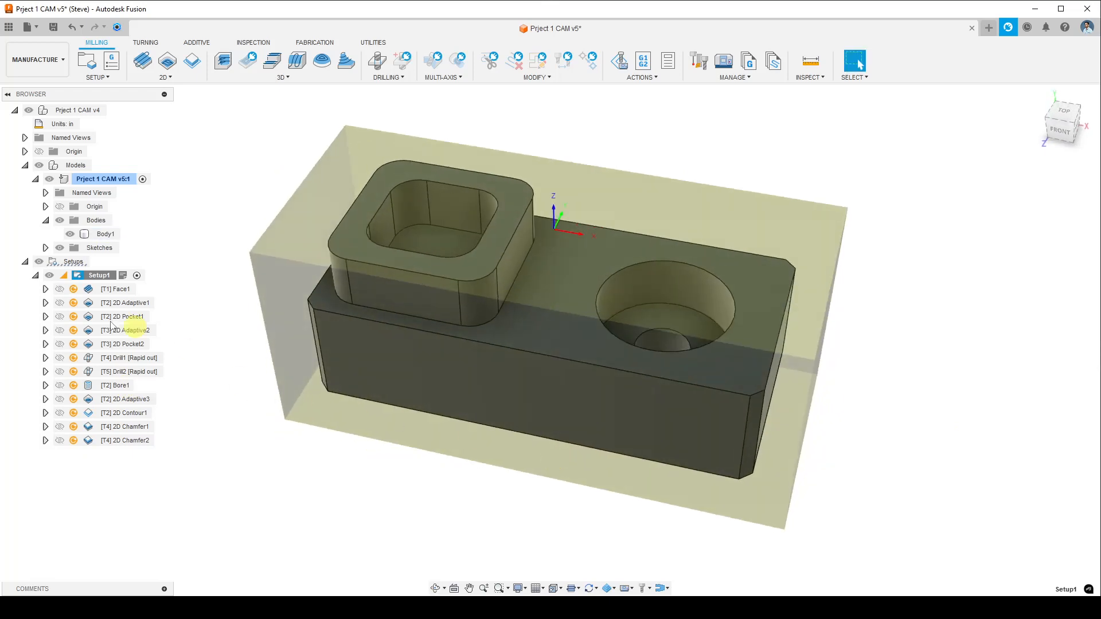
left_click(74, 289)
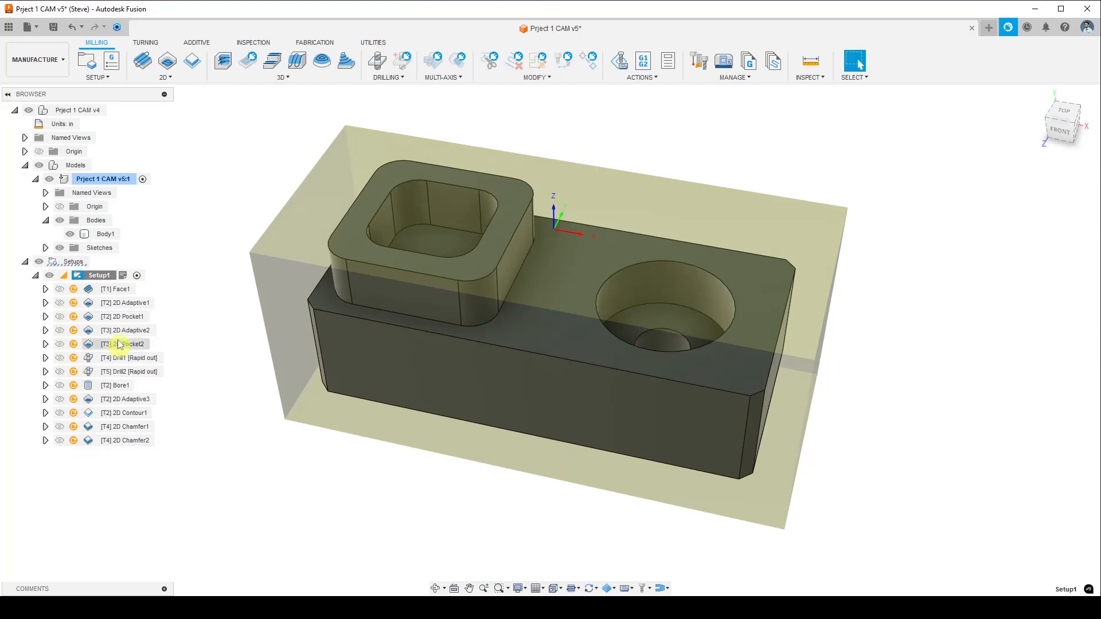
mouse_move(78, 292)
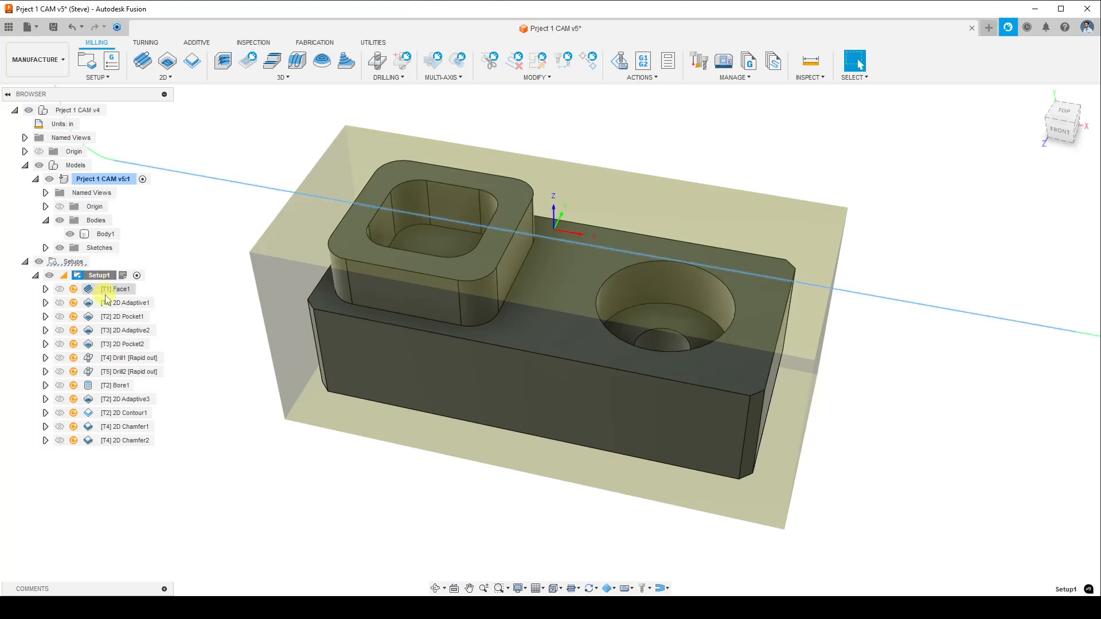
left_click(108, 411)
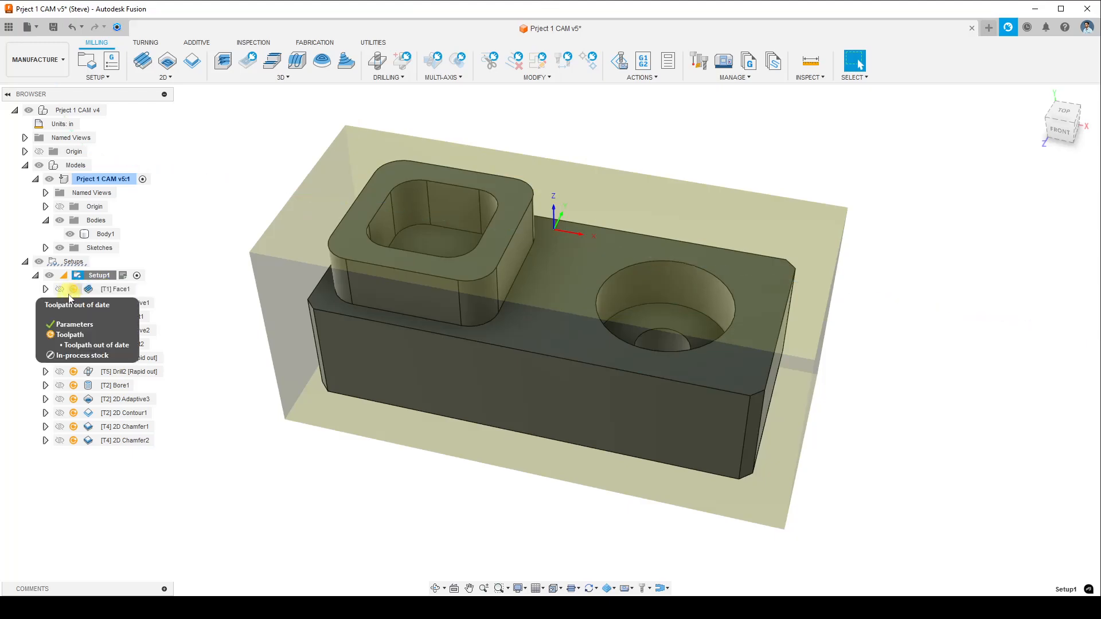
right_click(104, 280)
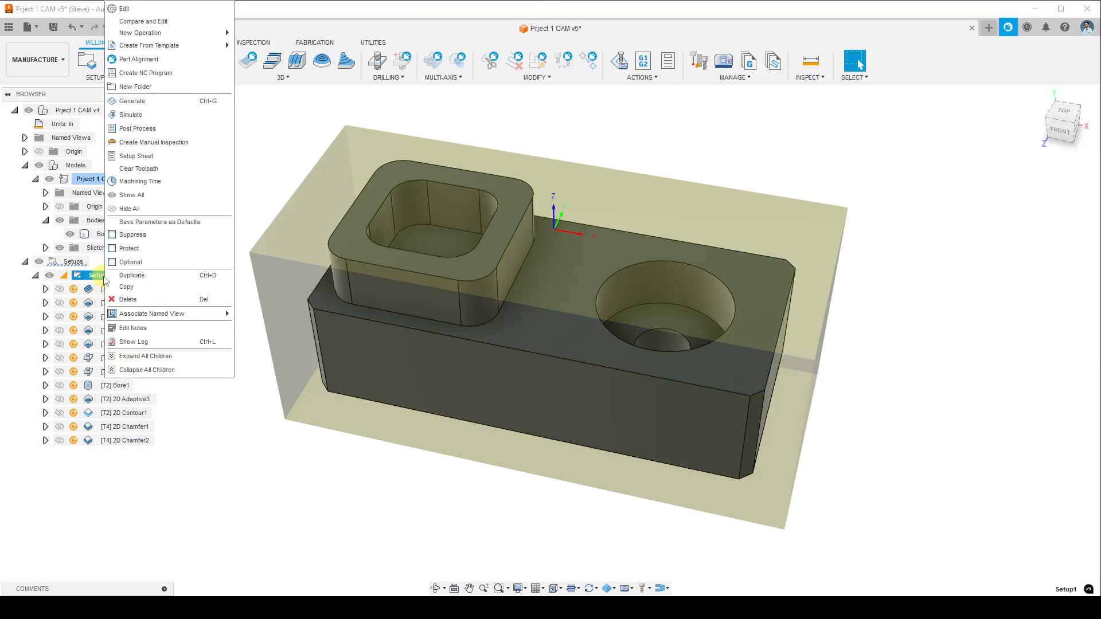
left_click(154, 103)
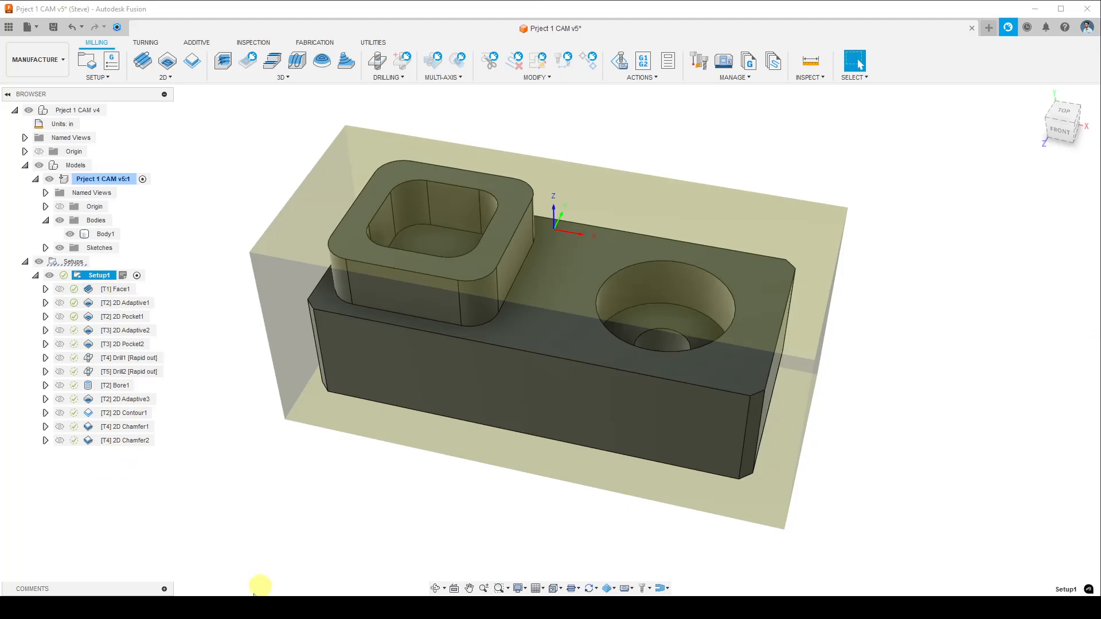
middle_click_drag(196, 445, 201, 463)
middle_click_drag(235, 467, 258, 442, "shift")
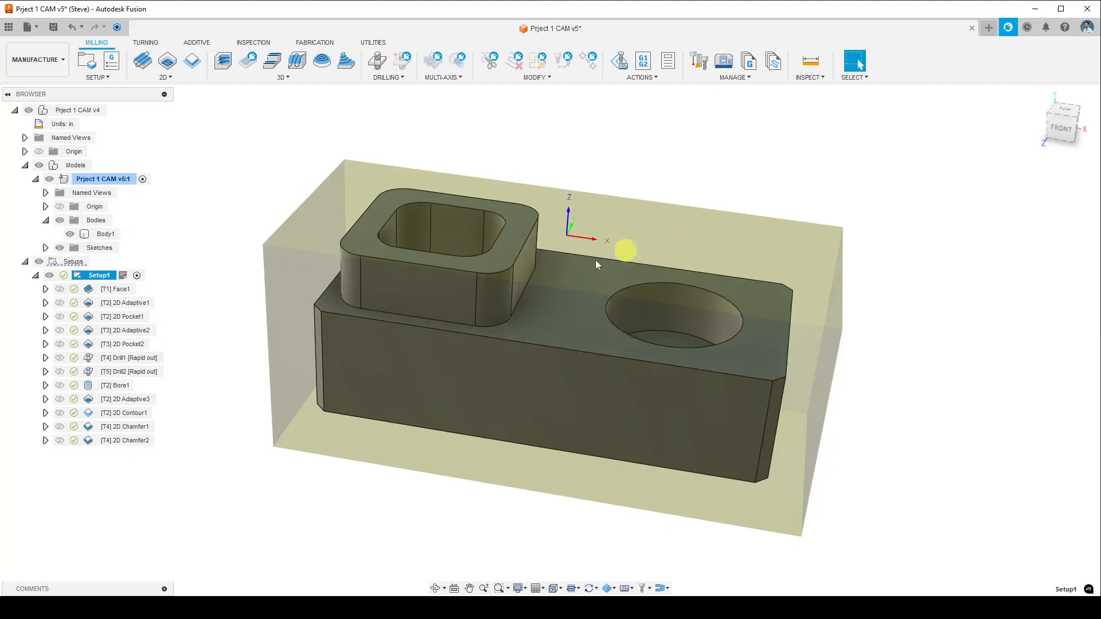
middle_click_drag(654, 246, 622, 274, "shift")
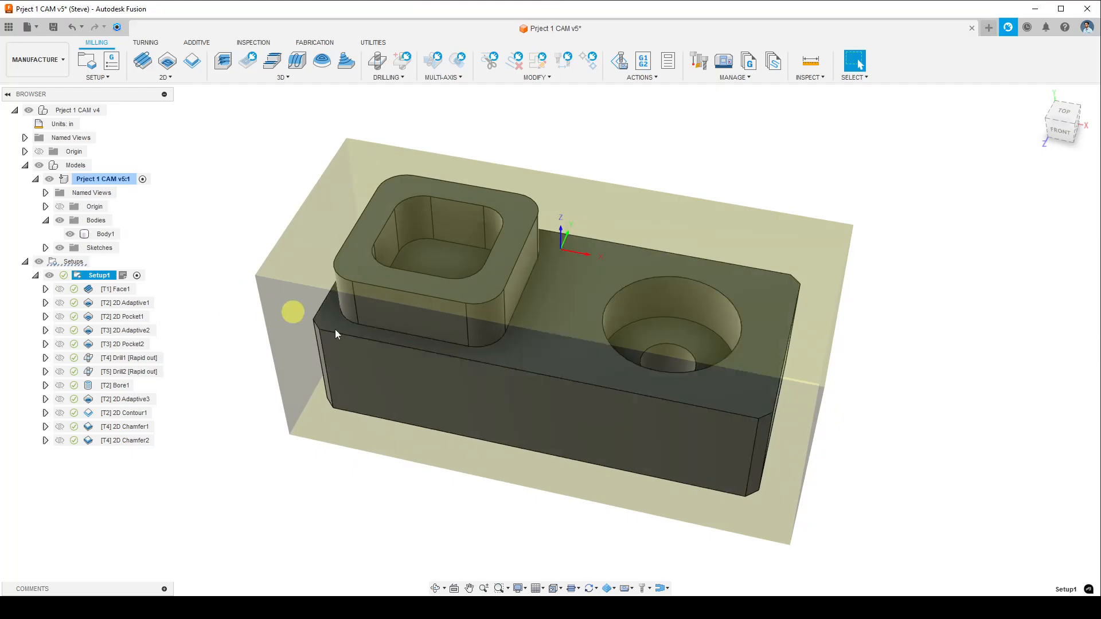
middle_click_drag(327, 320, 463, 339, "shift")
middle_click_drag(683, 304, 629, 312, "shift")
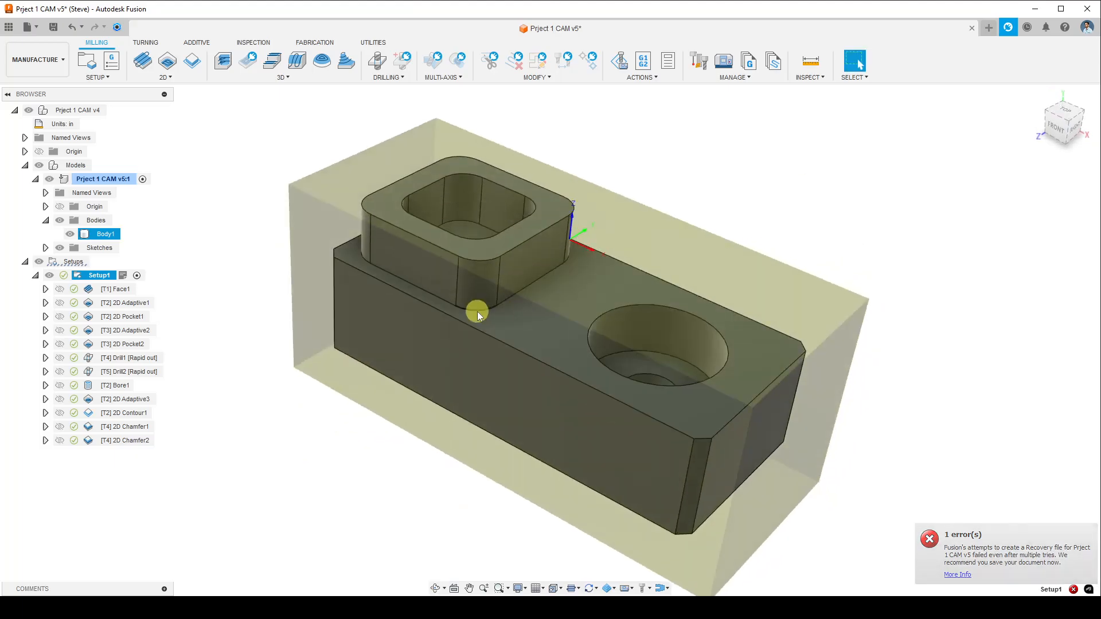
scroll(443, 327, "down", 2)
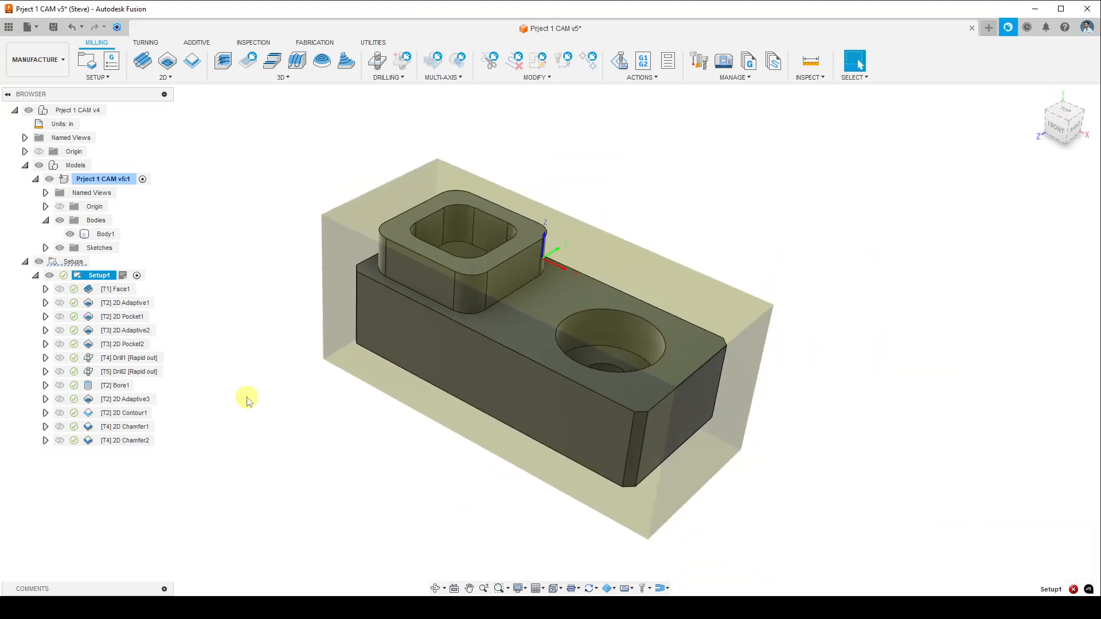
left_click(246, 397)
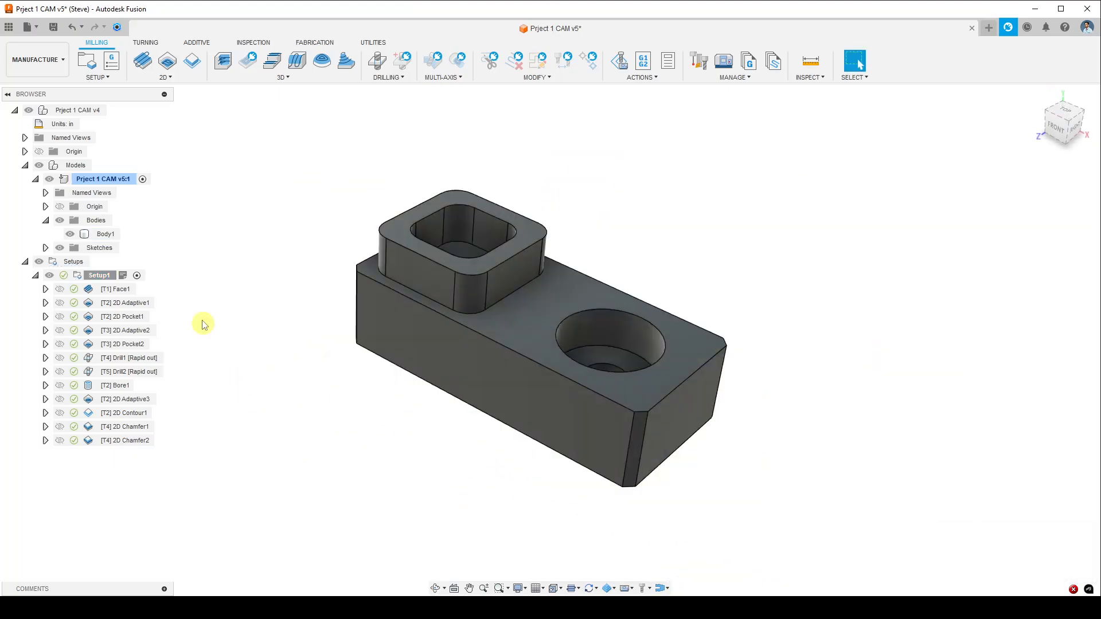
Reopen Setup1's notes, add the line "Minimum Part Stickout =" and save them
left_click(124, 277)
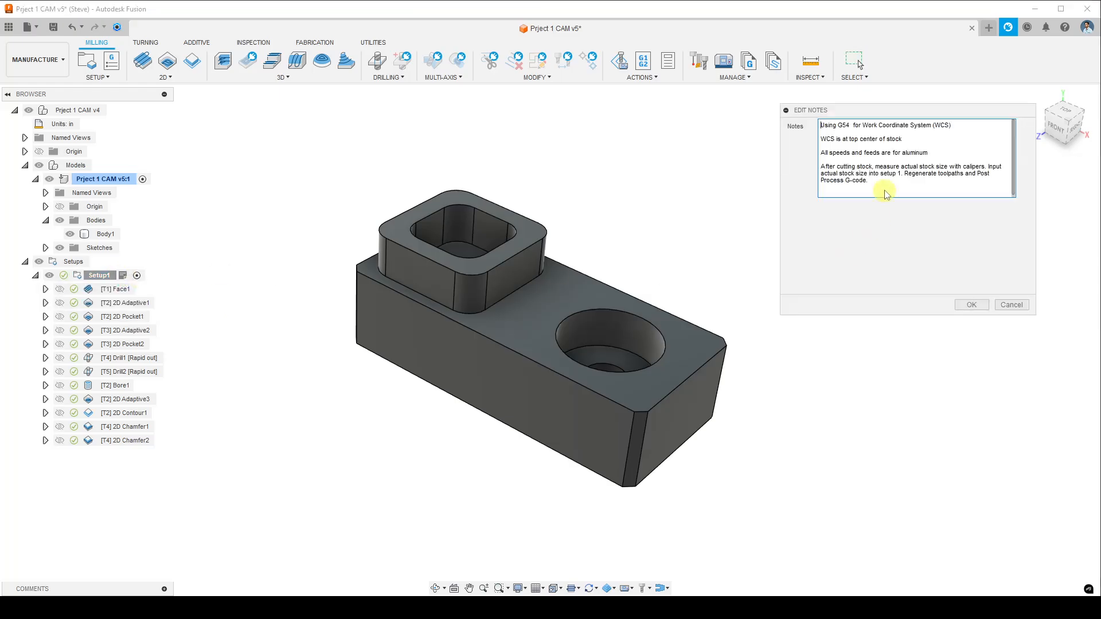
key("Return")
key("Return")
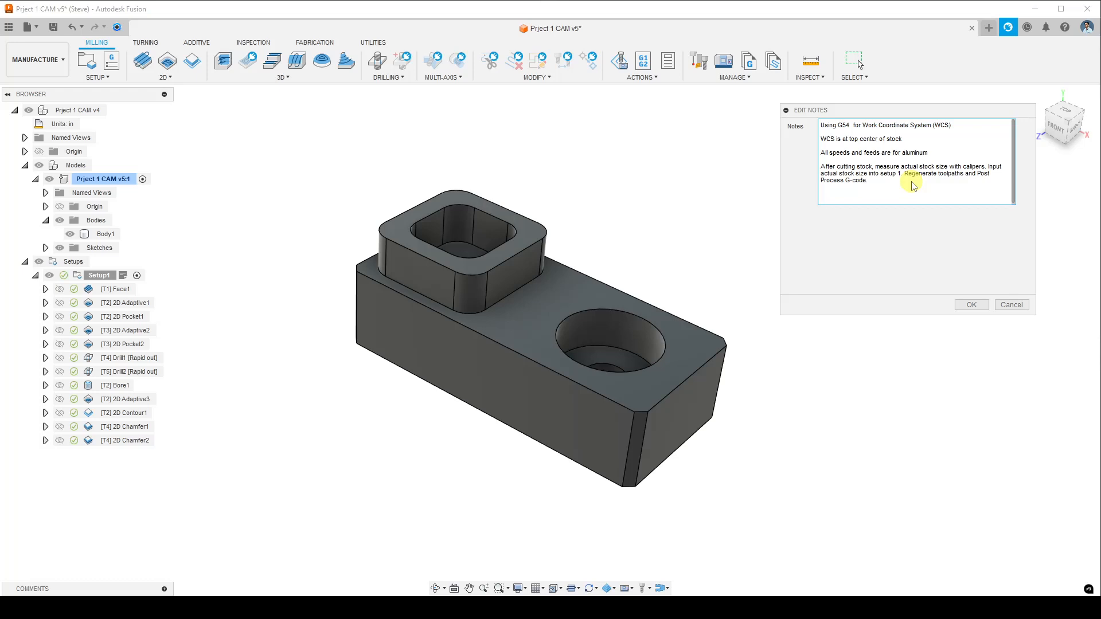
type("Min")
type("imum Part Stickout =")
left_click(971, 304)
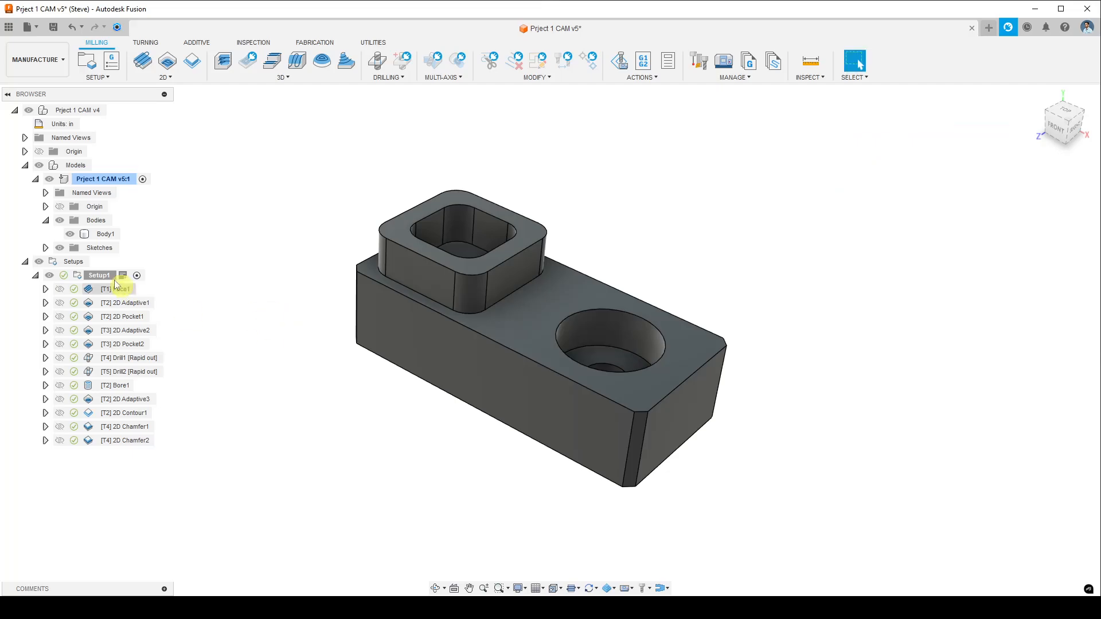
Examine Setup1's part and surrounding stock from the front to judge the minimum part stickout
left_click(98, 275)
middle_click_drag(557, 315, 1020, 243, "shift")
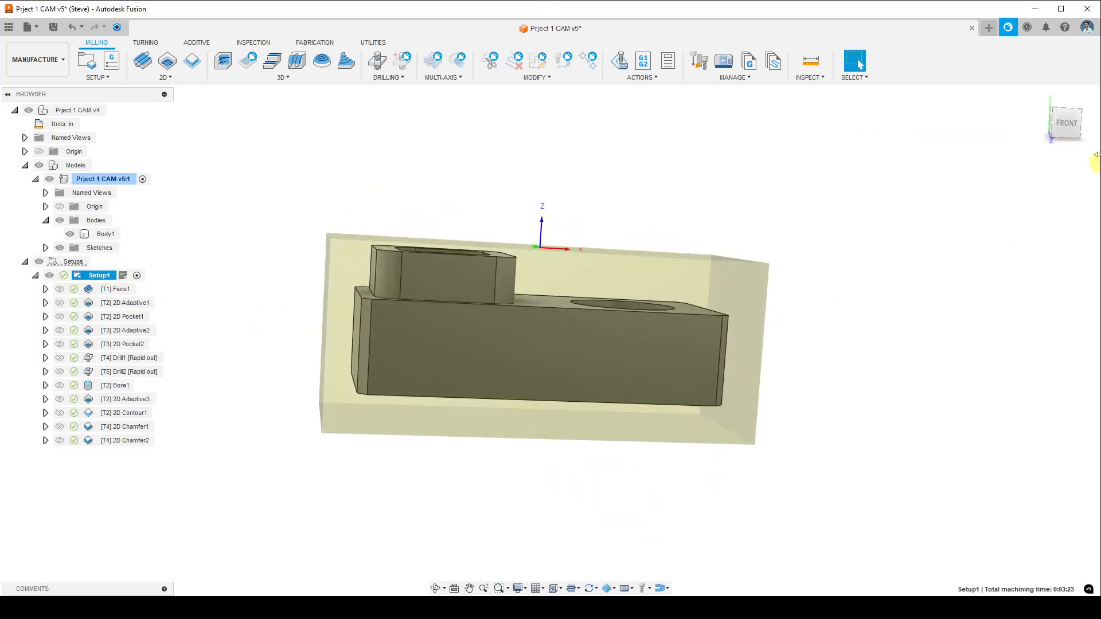
left_click(1065, 122)
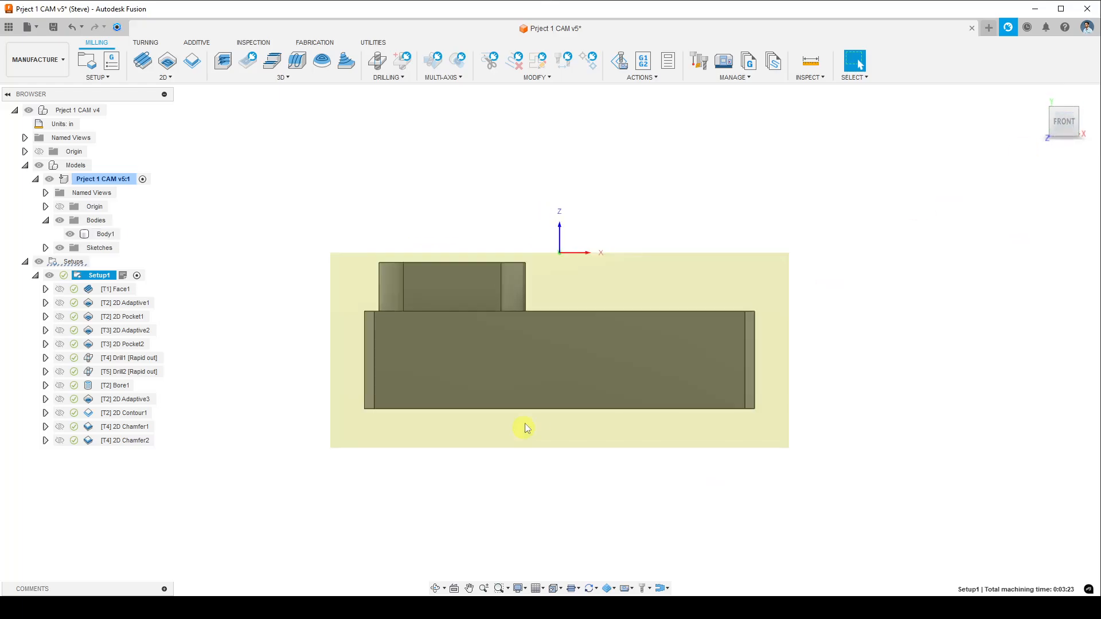
left_click(530, 383)
scroll(528, 380, "up", 3)
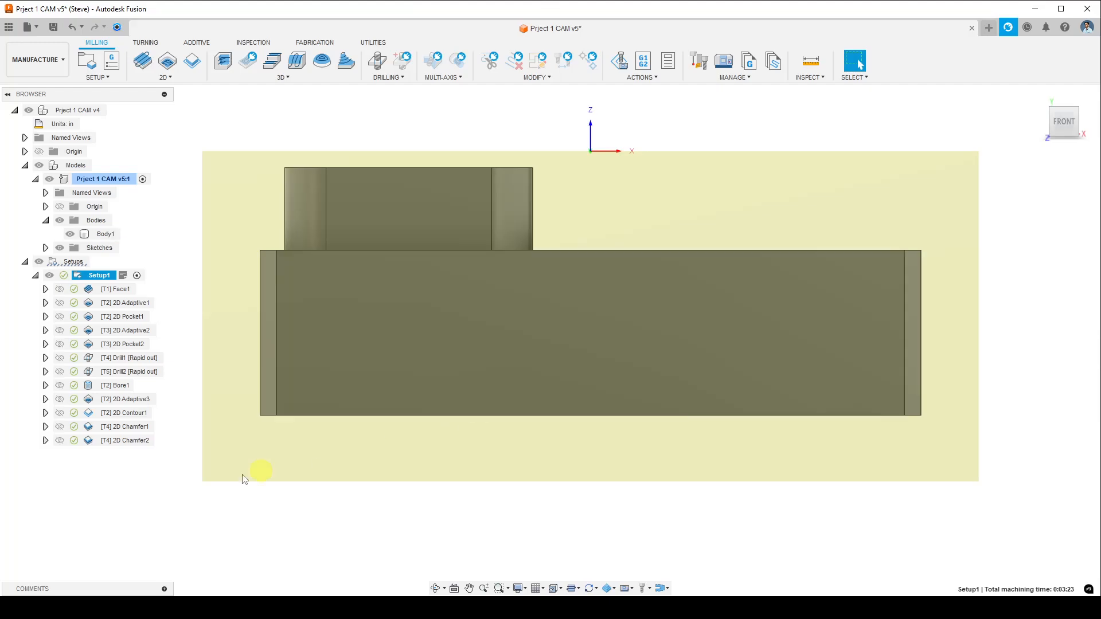
mouse_move(687, 397)
middle_mouse_down("shift")
mouse_move(674, 415)
mouse_move(730, 410)
mouse_move(703, 422)
mouse_move(703, 407)
middle_mouse_up("shift")
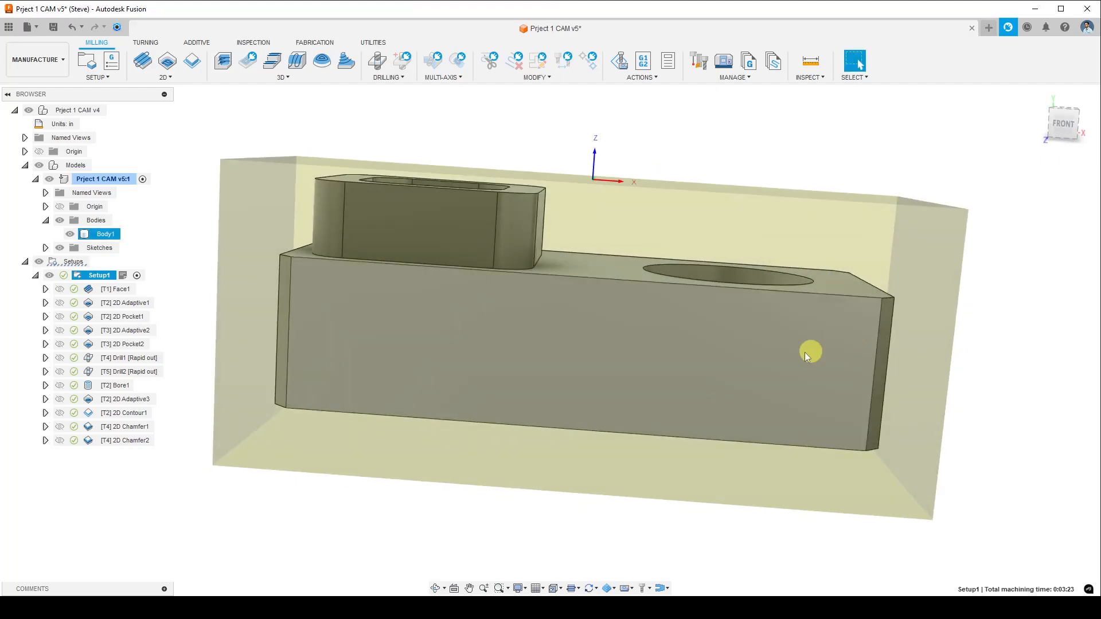
left_click(1065, 124)
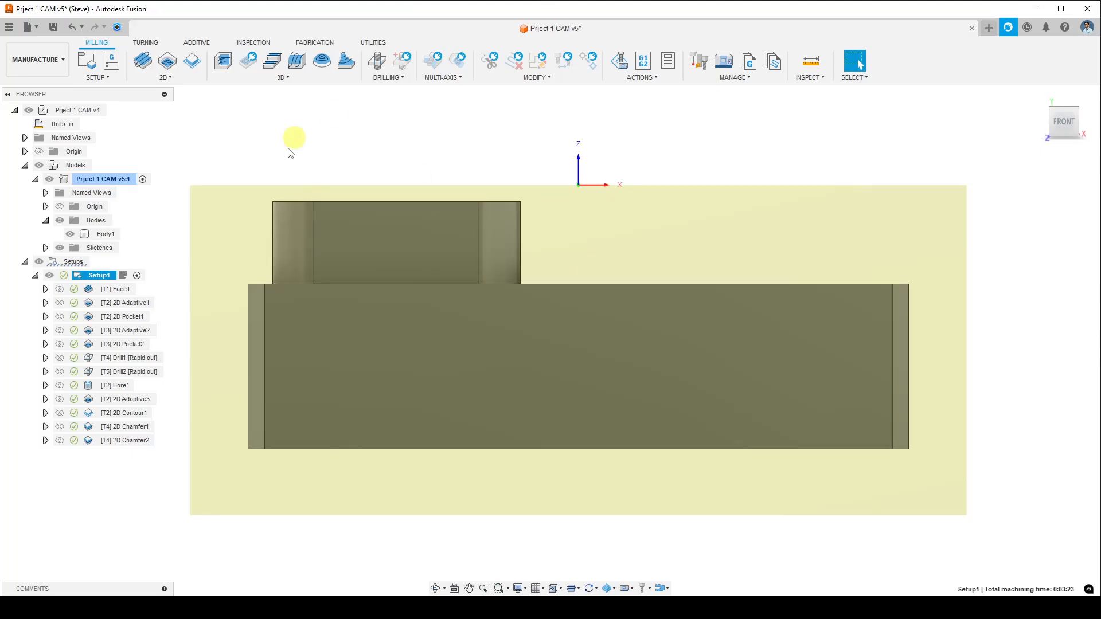
middle_click_drag(348, 301, 382, 308)
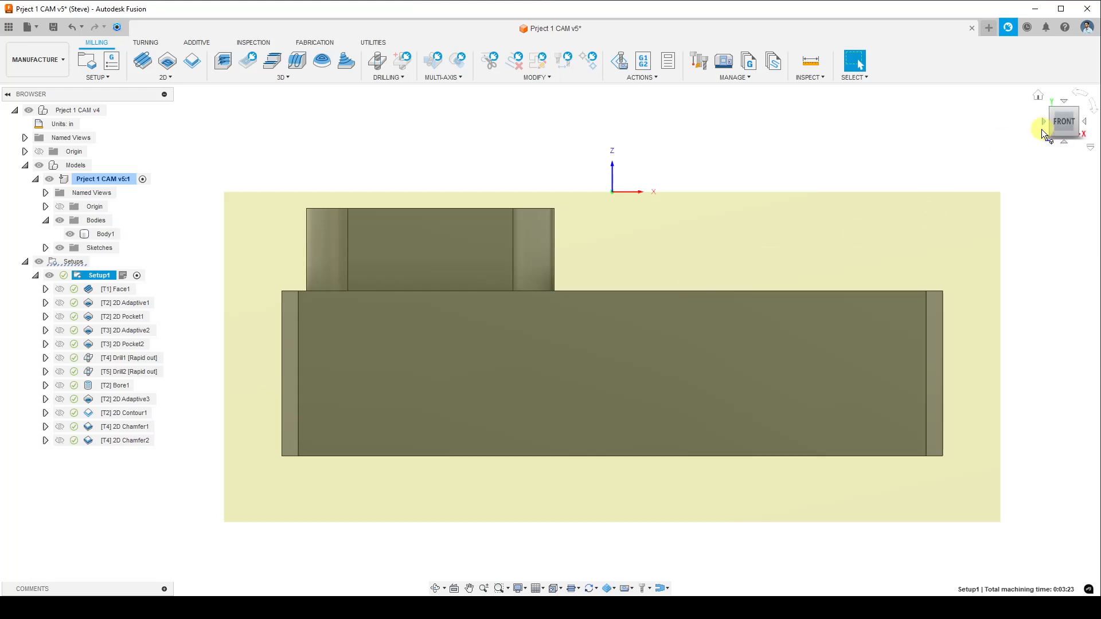
scroll(522, 349, "up", 3)
scroll(521, 350, "down", 3)
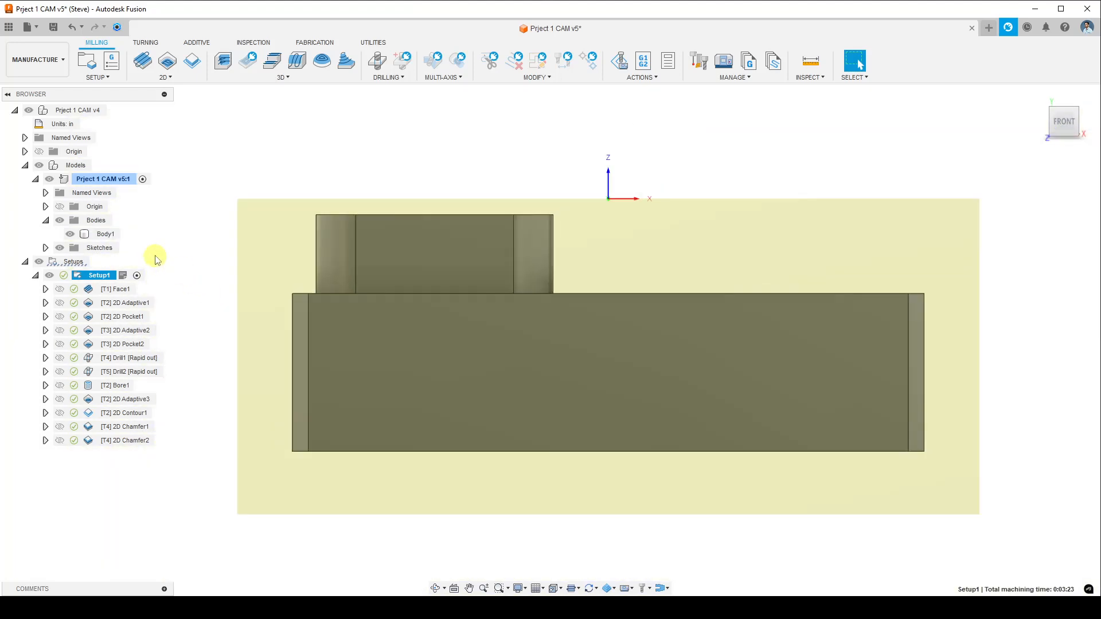
left_click(155, 257)
double_click(102, 274)
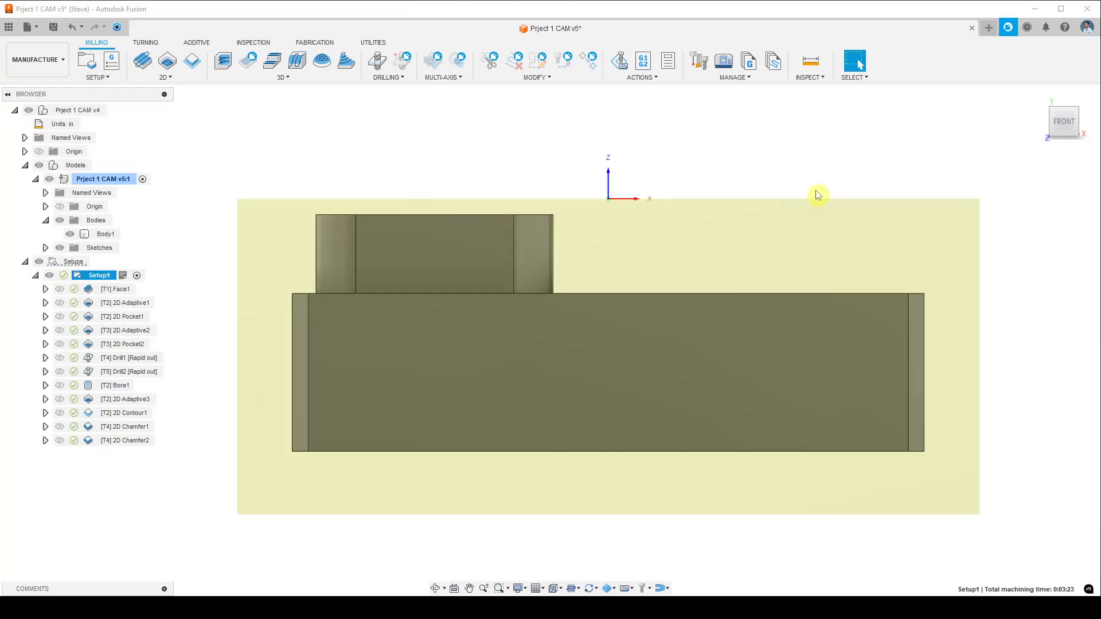
Show the toolpaths of Drill2 and 2D Contour1 on the part in Setup1
left_click(411, 345)
left_click(373, 419)
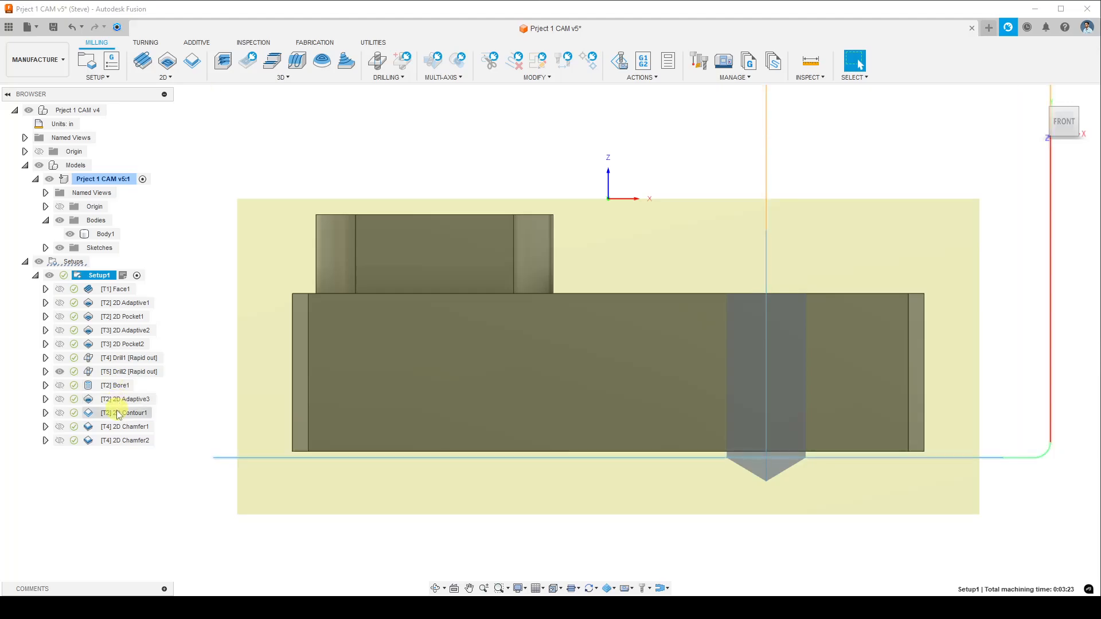
left_click(60, 413)
left_click(126, 440)
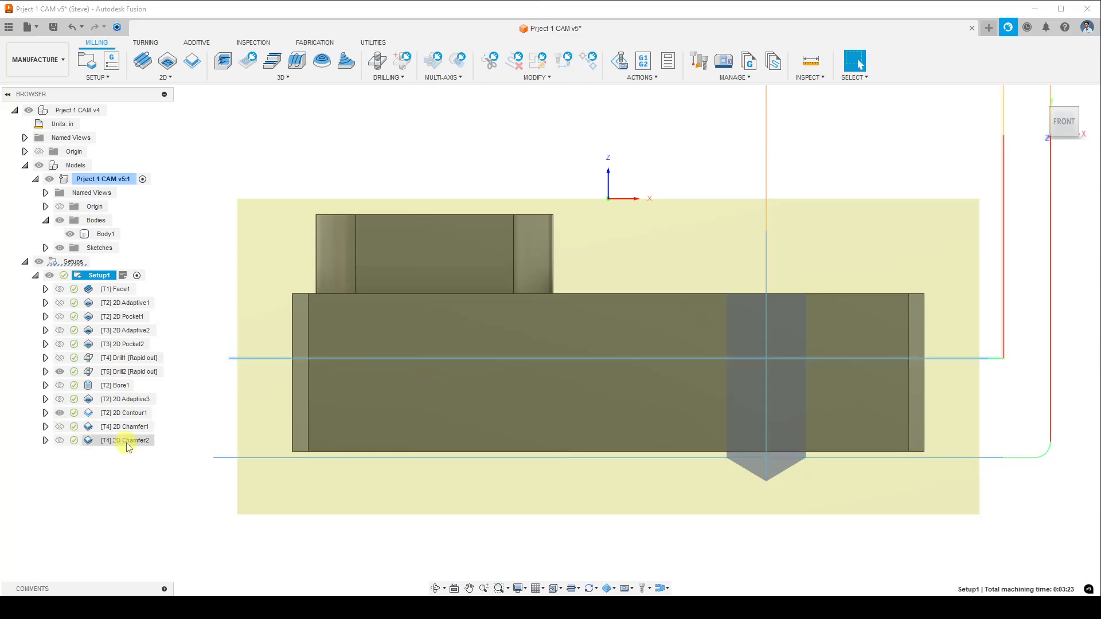
left_click(227, 423)
left_click(383, 401)
left_click(755, 491)
left_click(658, 423)
Examine from several angles how far the Drill2 and 2D Contour1 toolpaths reach below the part within the stock
middle_click_drag(803, 412, 704, 403, "shift")
scroll(676, 367, "up", 2)
left_click(1073, 158)
left_click(708, 307)
scroll(694, 388, "up", 3)
scroll(693, 387, "down", 7)
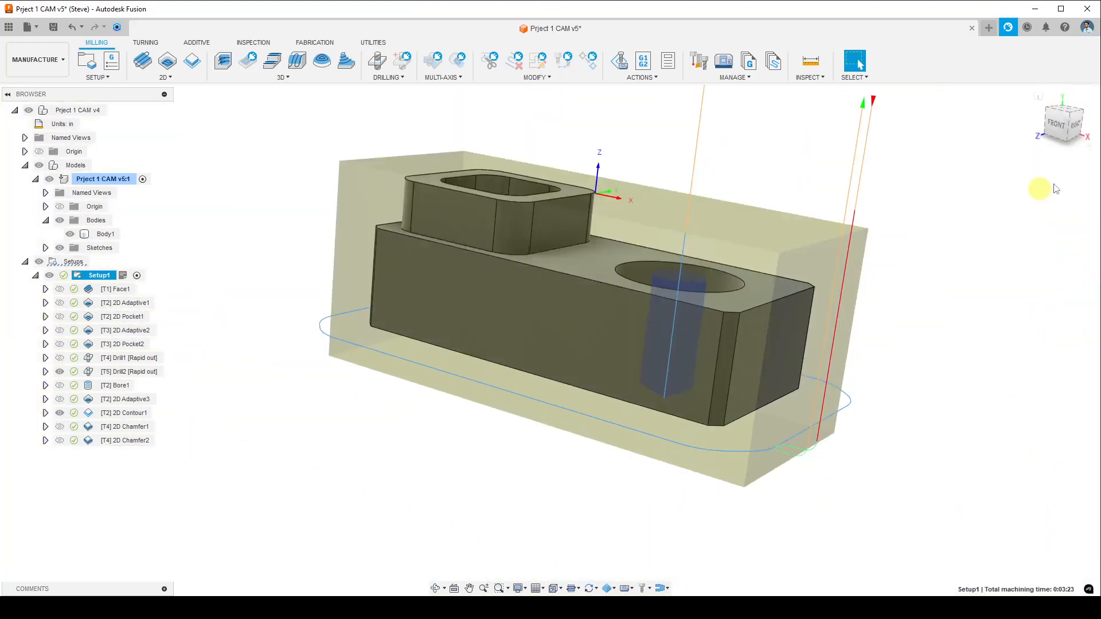
middle_click_drag(658, 418, 633, 464, "shift")
middle_click_drag(521, 476, 496, 417, "shift")
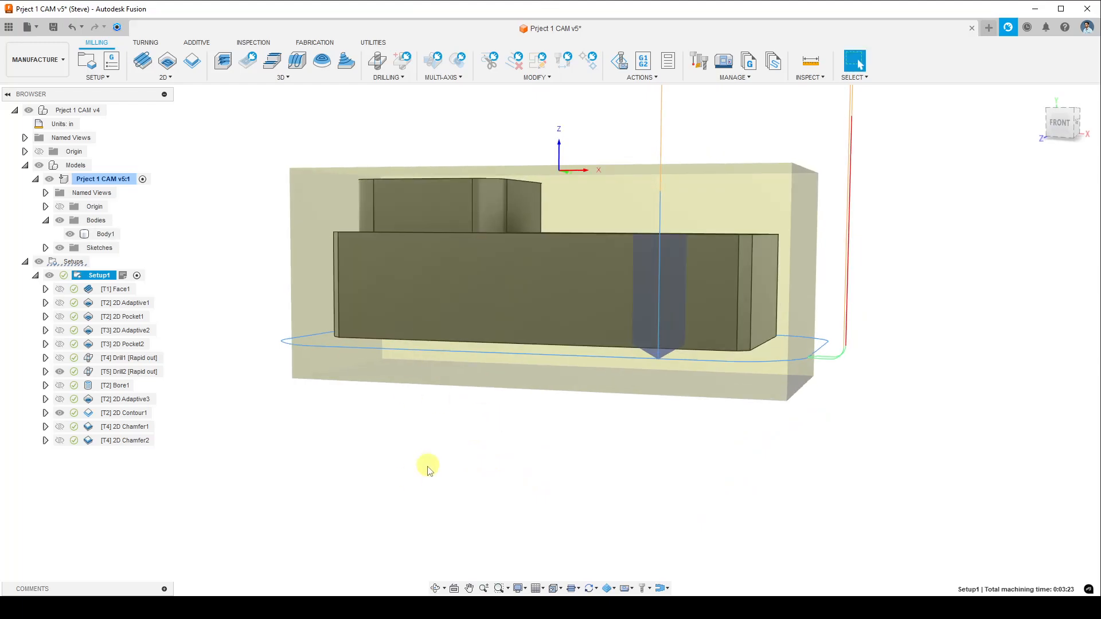
middle_click_drag(452, 422, 270, 447, "shift")
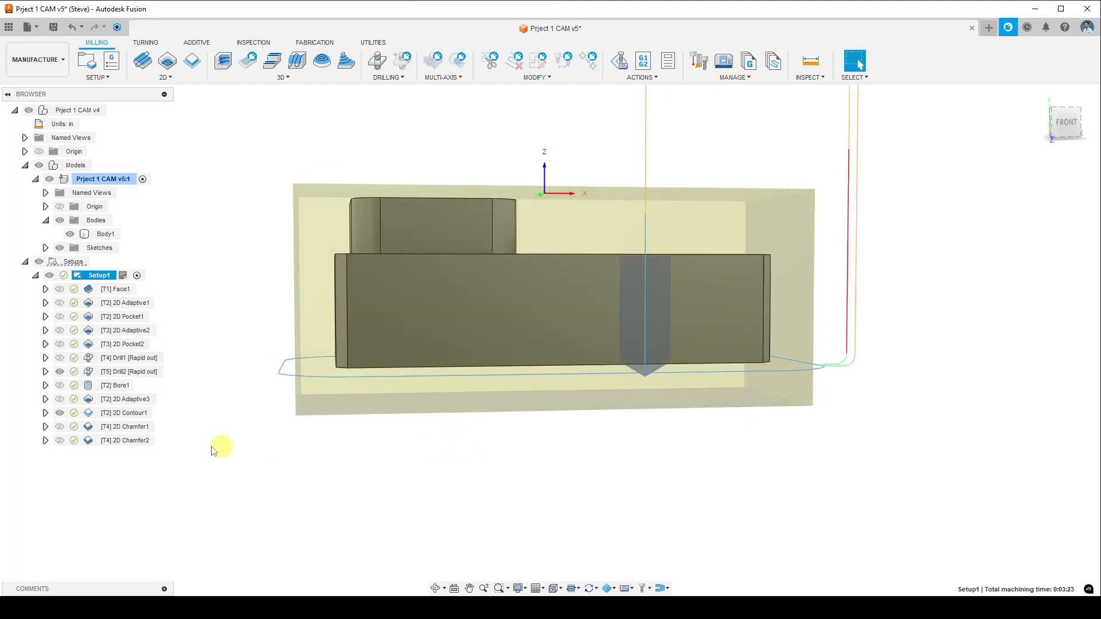
Hide the Drill2 toolpath and inspect the depth of 2D Contour1 against the part's bottom edge from the front
left_click(58, 414)
left_click(64, 372)
left_click(61, 372)
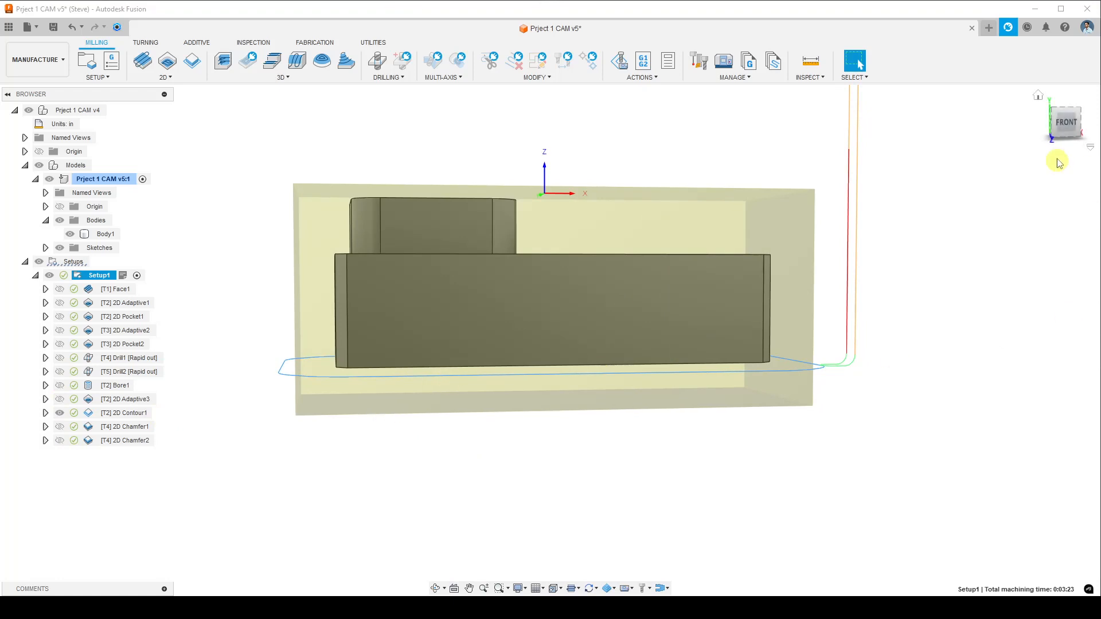
left_click(1065, 123)
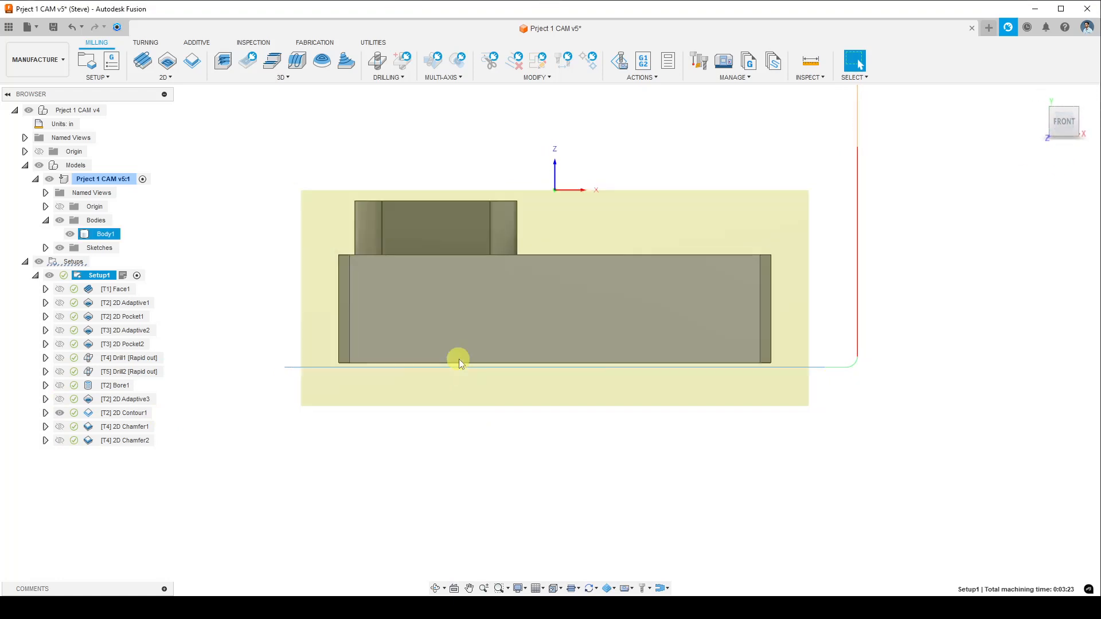
scroll(459, 359, "up", 5)
scroll(604, 484, "down", 4)
middle_click_drag(526, 444, 509, 437)
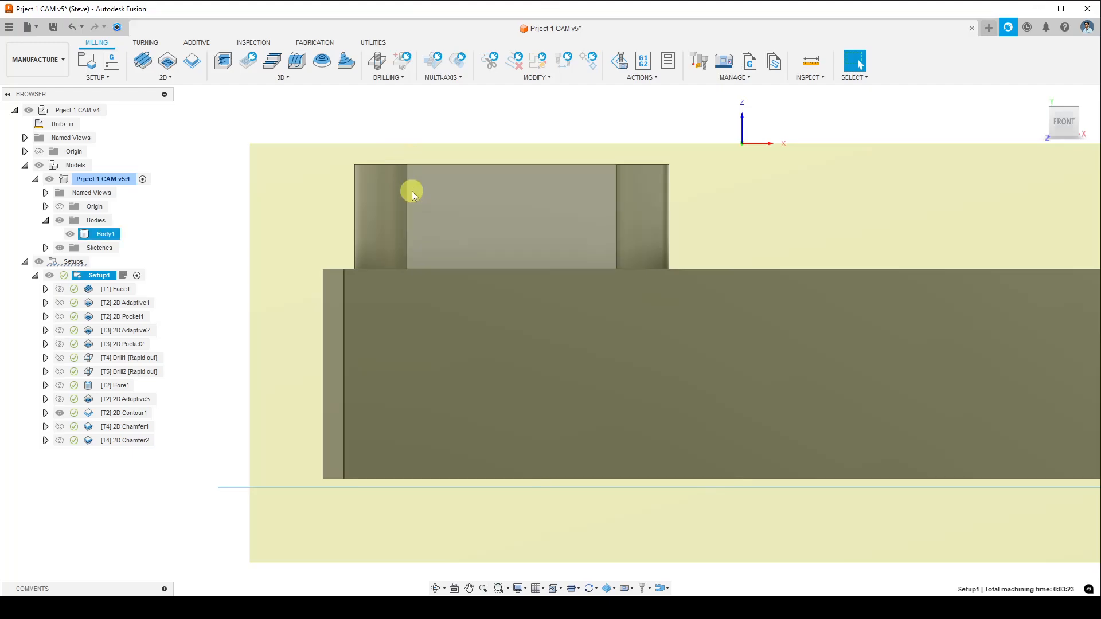
Check the model's offset from the stock top in Setup1's fixed-size stock settings
right_click(99, 278)
left_click(143, 11)
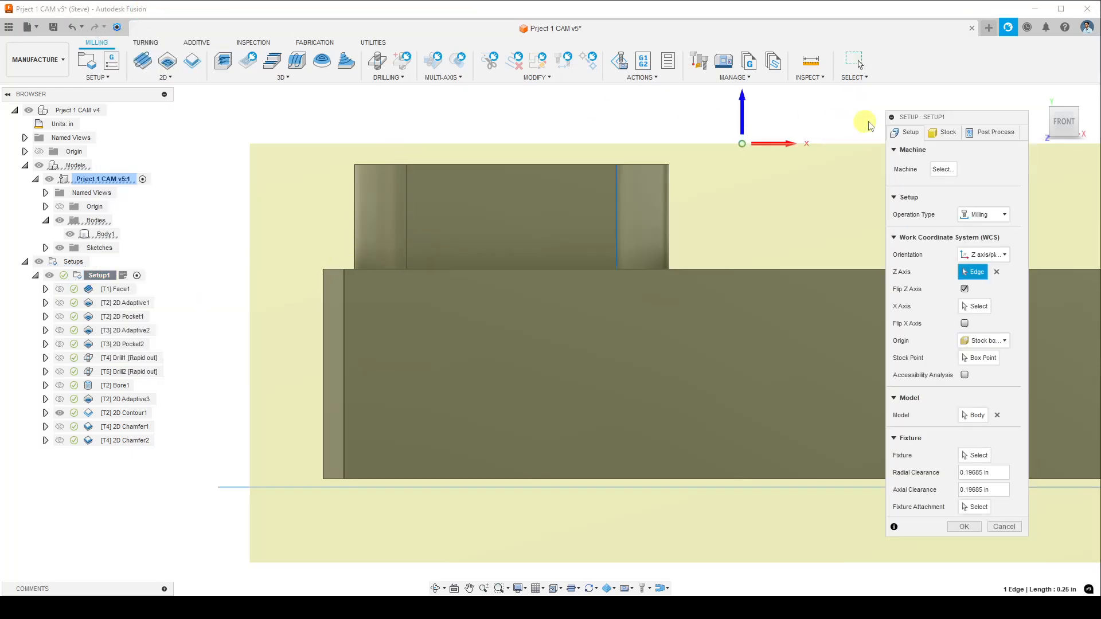
left_click(947, 133)
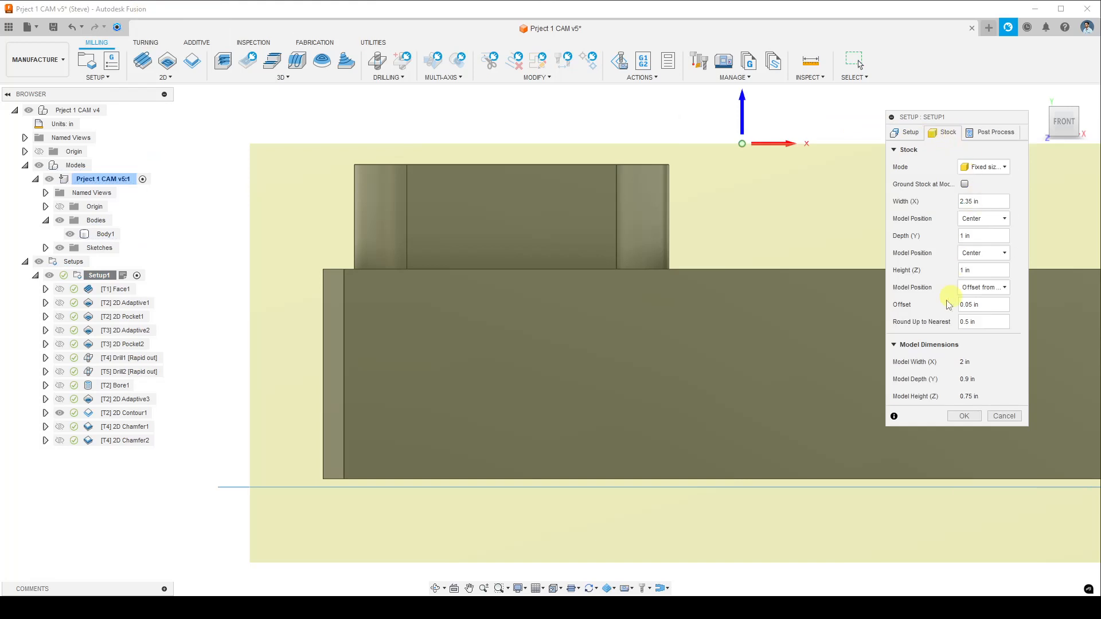
left_click(984, 304)
left_click(994, 288)
left_click(994, 292)
left_click(982, 304)
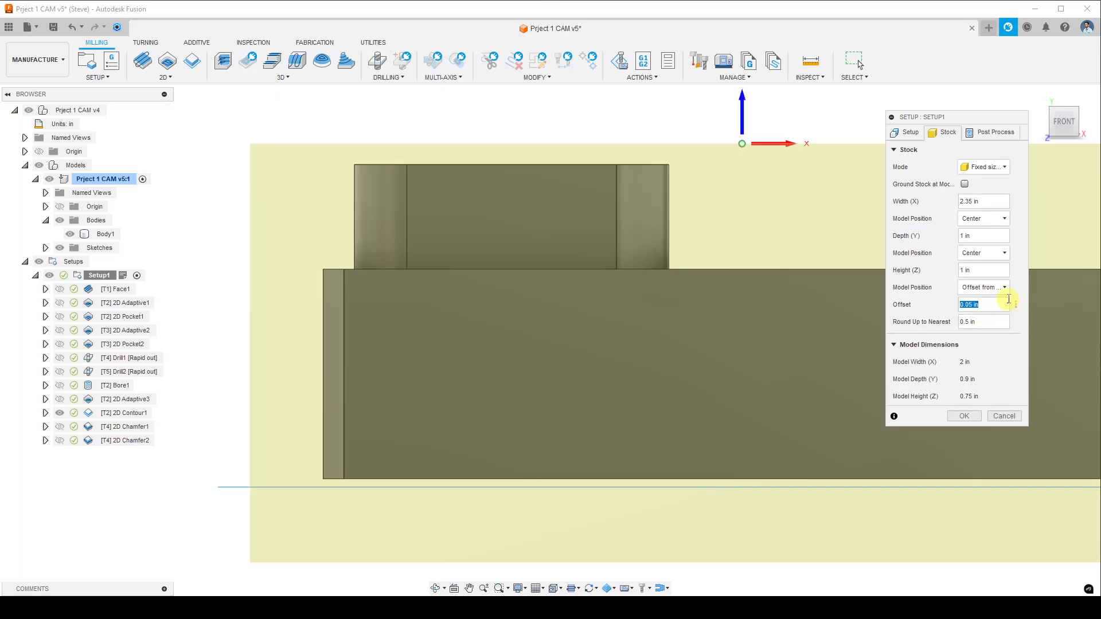
left_click(965, 416)
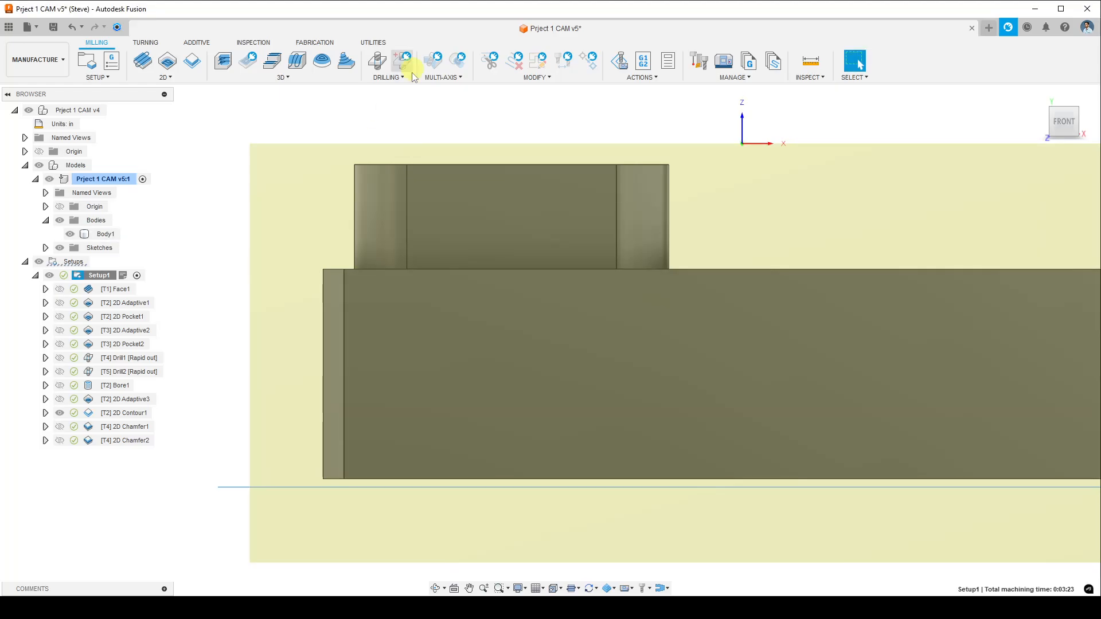
Measure the part's thickness from the top face of the raised boss to the bottom face
left_click(418, 113)
middle_click_drag(537, 215, 544, 245, "shift")
left_click(811, 61)
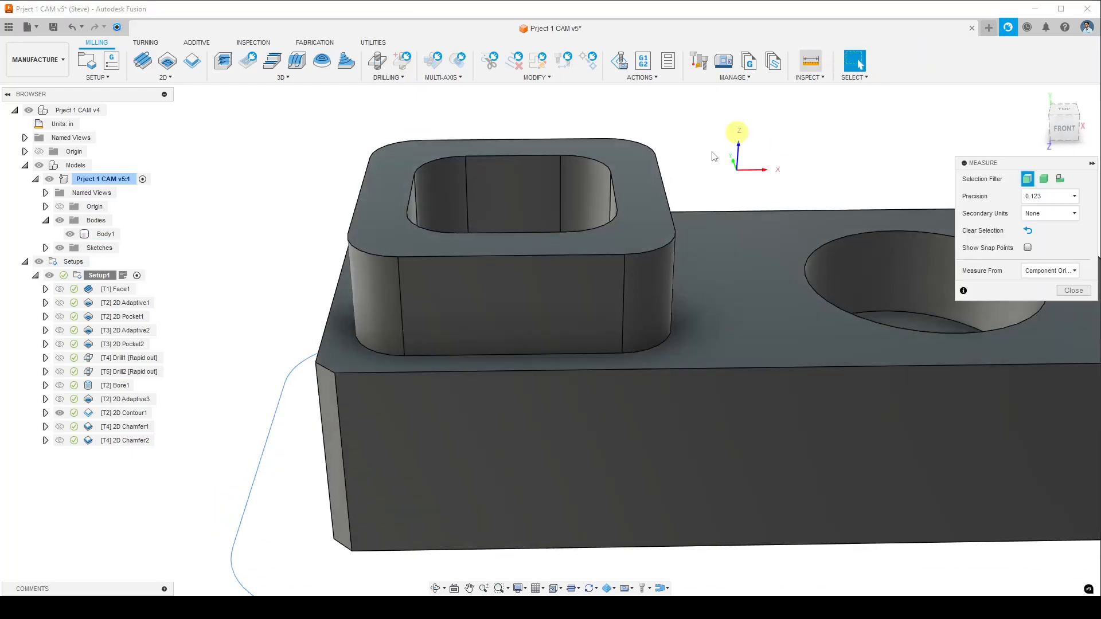
left_click(646, 201)
middle_click_drag(629, 292, 656, 411, "shift")
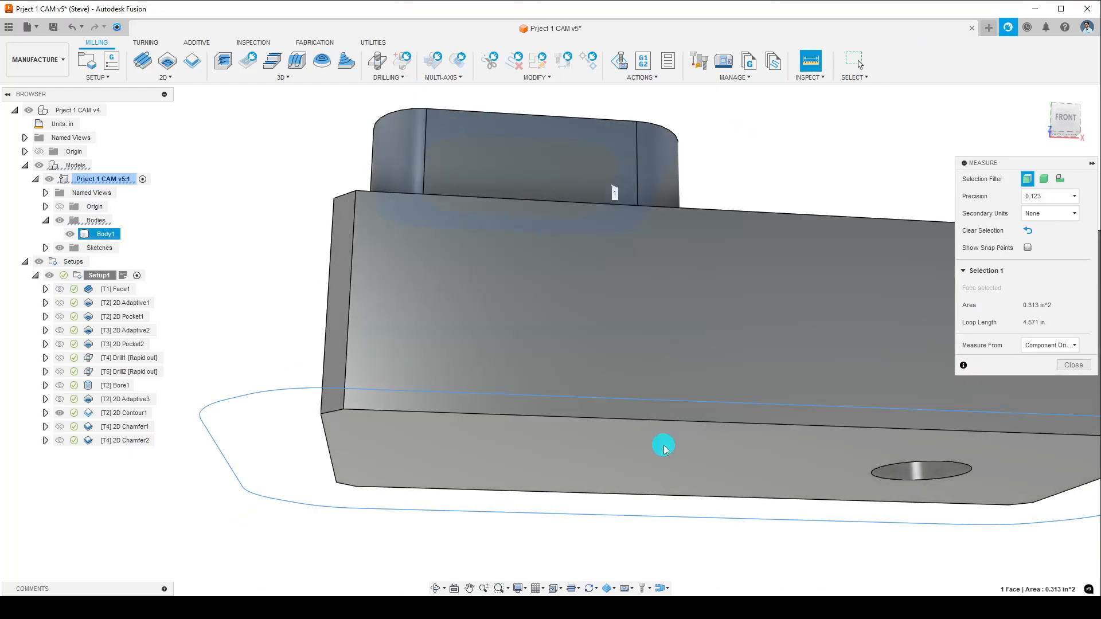
left_click(662, 445)
left_click(1074, 497)
Examine the gap between the part's bottom edge and the 2D Contour1 toolpath from the front with Setup1's stock shown
left_click(95, 276)
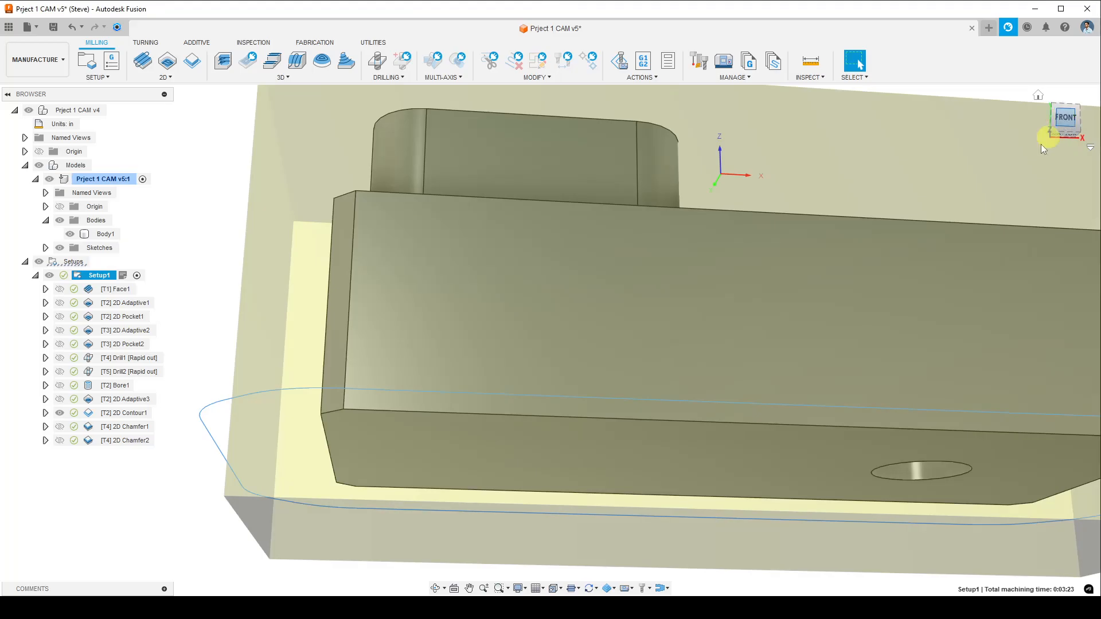
left_click(1058, 122)
left_click(342, 444)
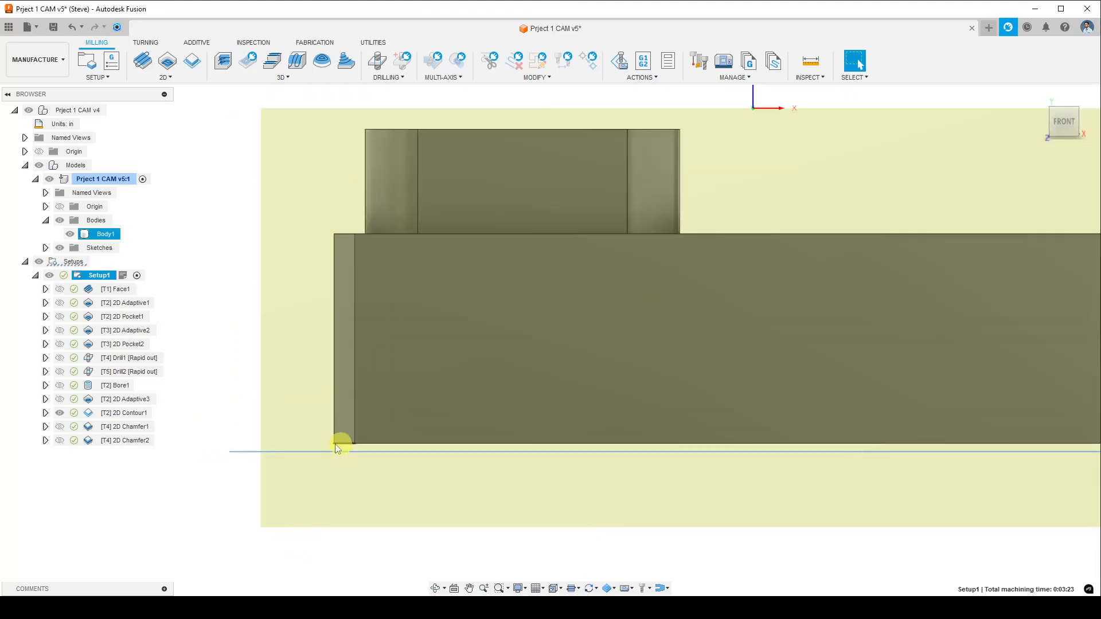
left_click(337, 452)
Check the bottom height offset in the settings of the 2D Contour1 operation
left_click(132, 412)
right_click(132, 413)
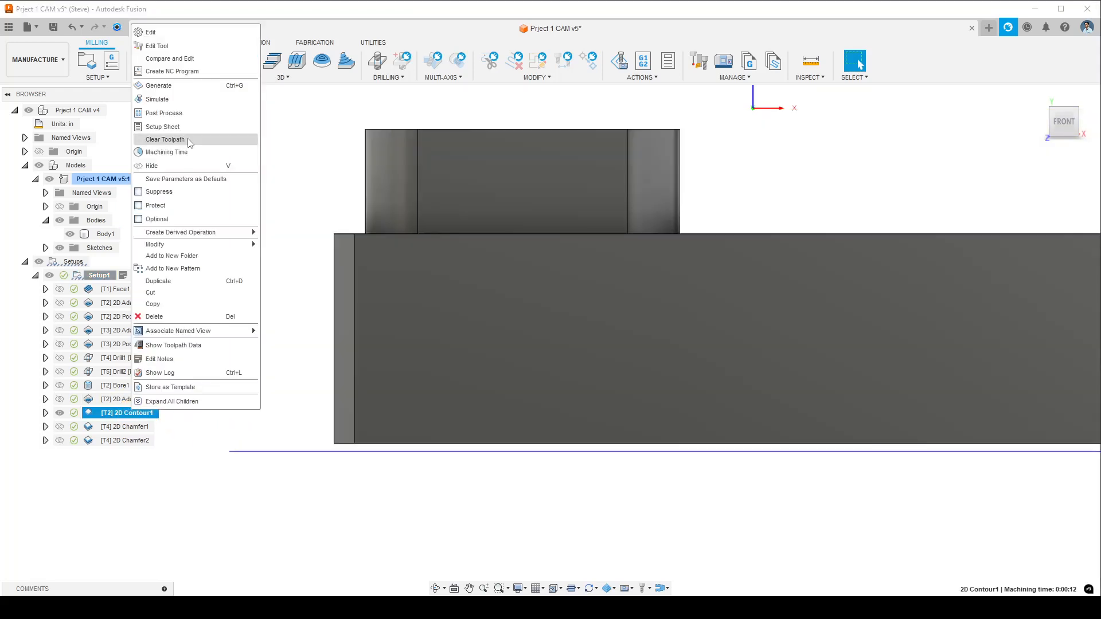
left_click(184, 45)
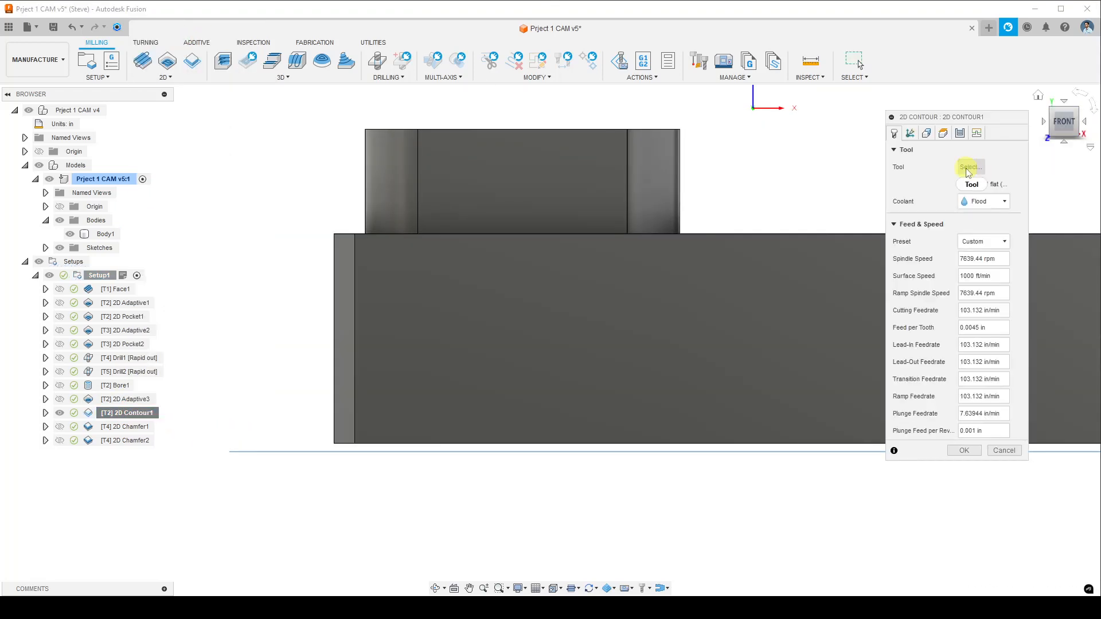
left_click(945, 134)
triple_click(966, 413)
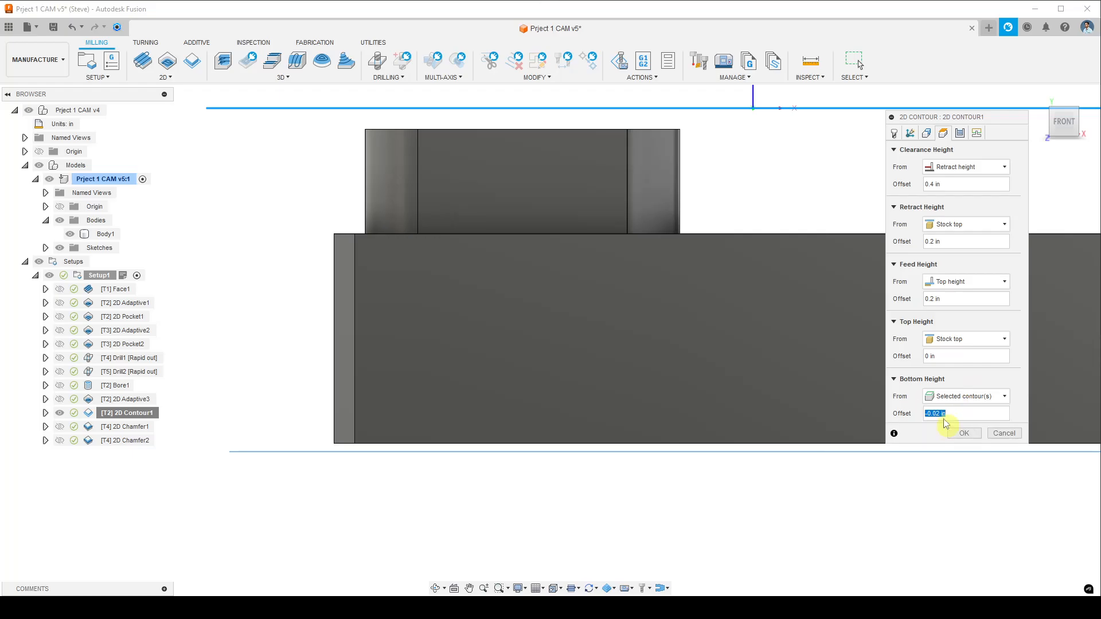
scroll(725, 497, "down", 2)
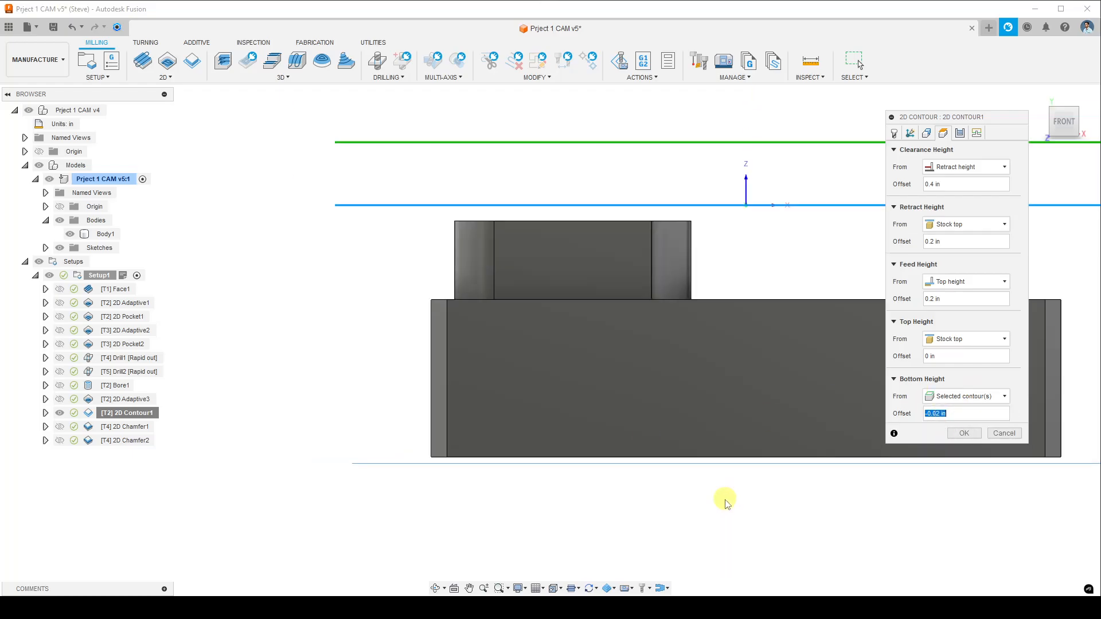
scroll(725, 499, "up", 4)
scroll(820, 480, "down", 2)
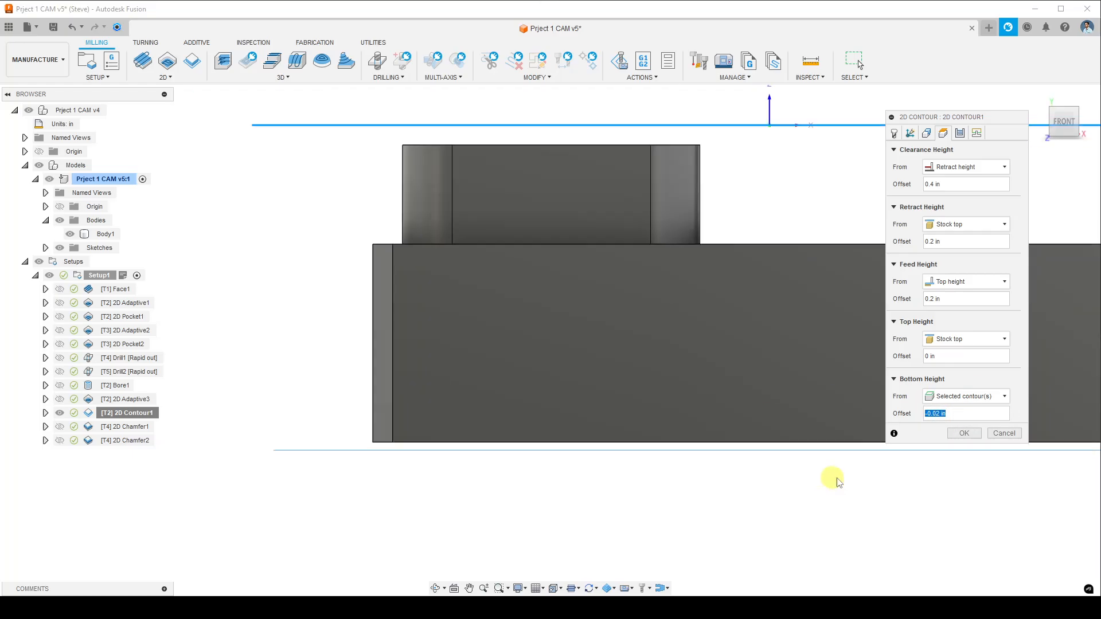
left_click(964, 433)
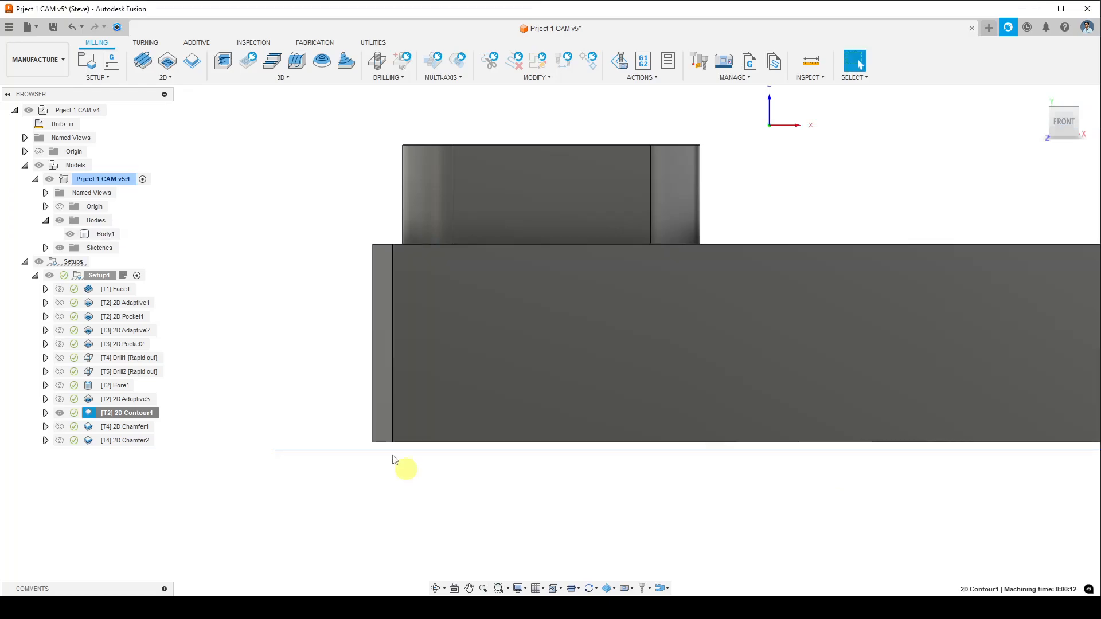
Complete the stickout line in Setup1's notes with "offset from top + part thickness + offset from bottom = 0.05" + 0.75" + 0.02" = 0.82"
left_click(123, 276)
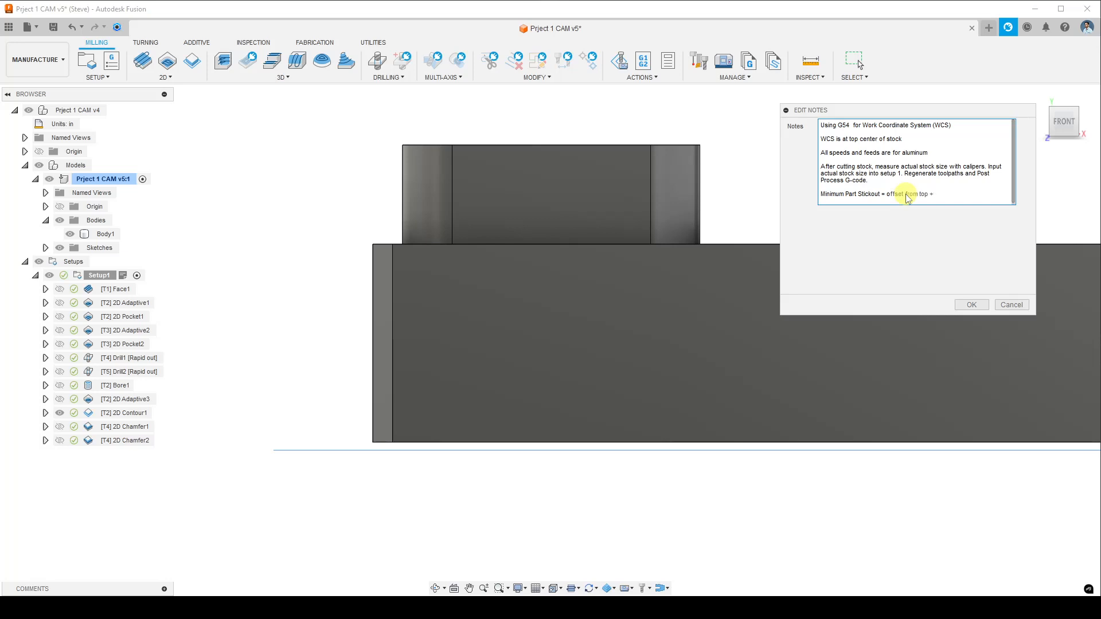
type("rt thickness + offset from")
key("Return")
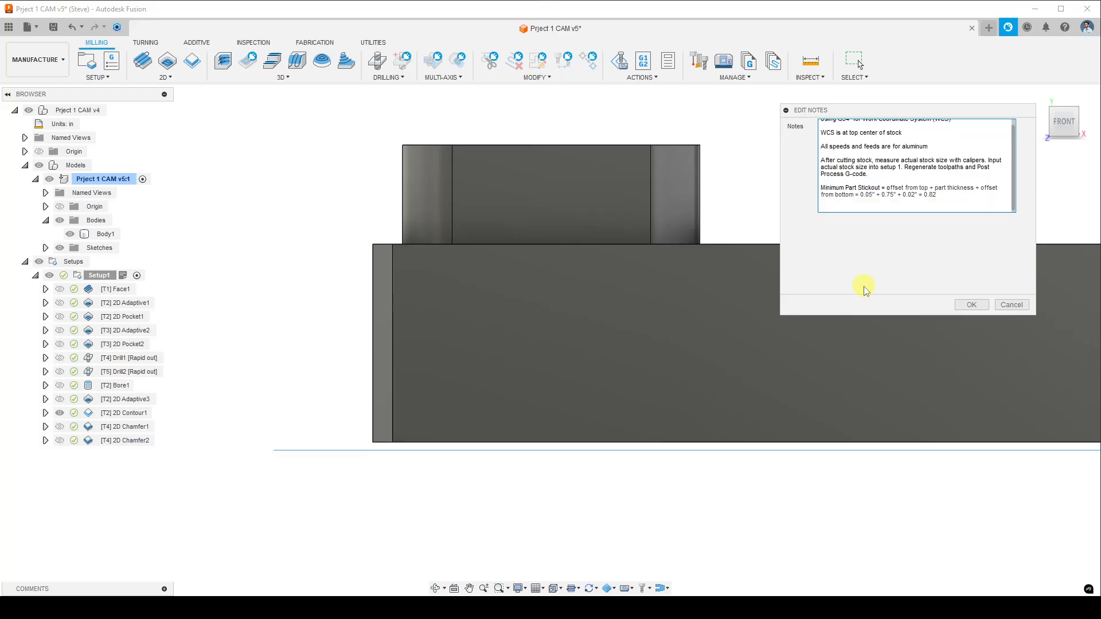
left_click(977, 304)
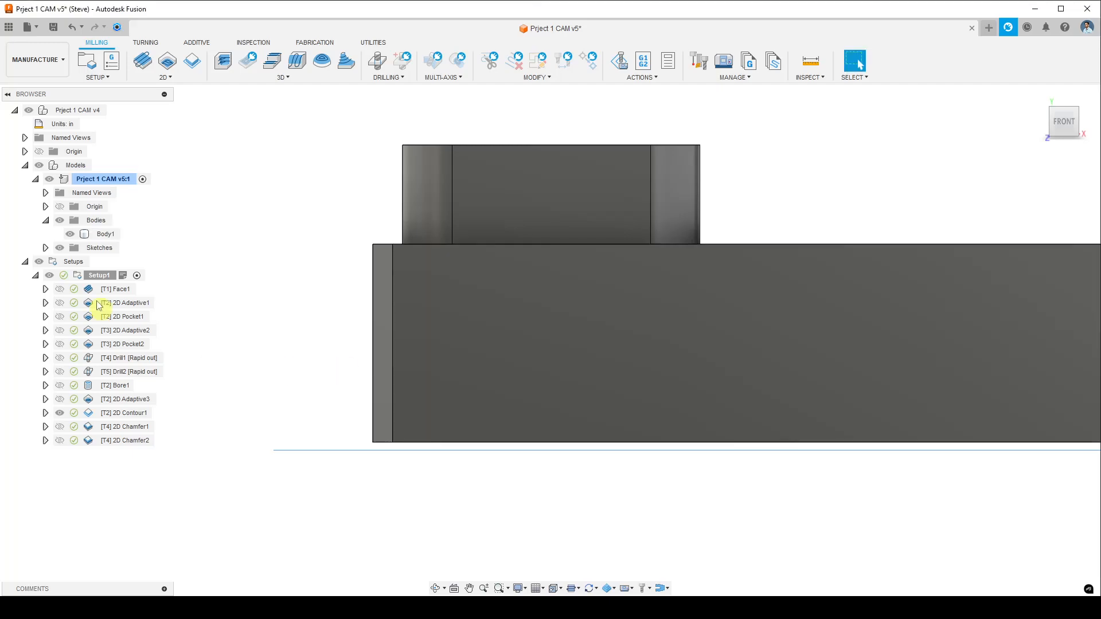
Inspect the part, its stock and the 2D Contour1 depth in Setup1 from the front
left_click(109, 281)
mouse_move(700, 327)
middle_mouse_down("shift")
mouse_move(690, 338)
mouse_move(712, 315)
mouse_move(722, 332)
mouse_move(705, 363)
mouse_move(705, 342)
middle_mouse_up("shift")
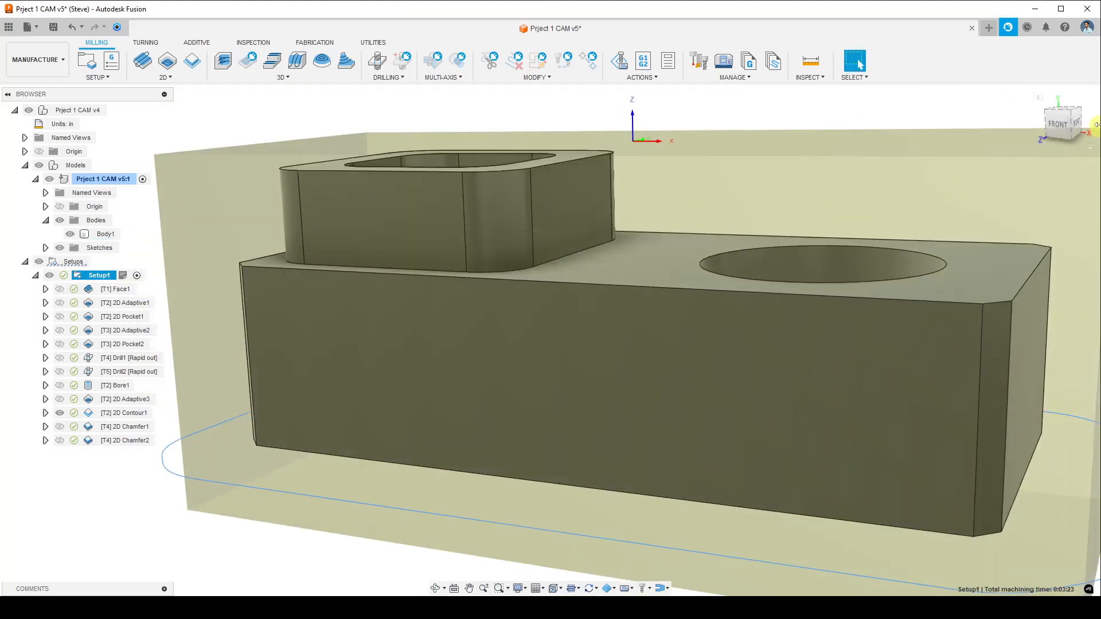
left_click(1058, 124)
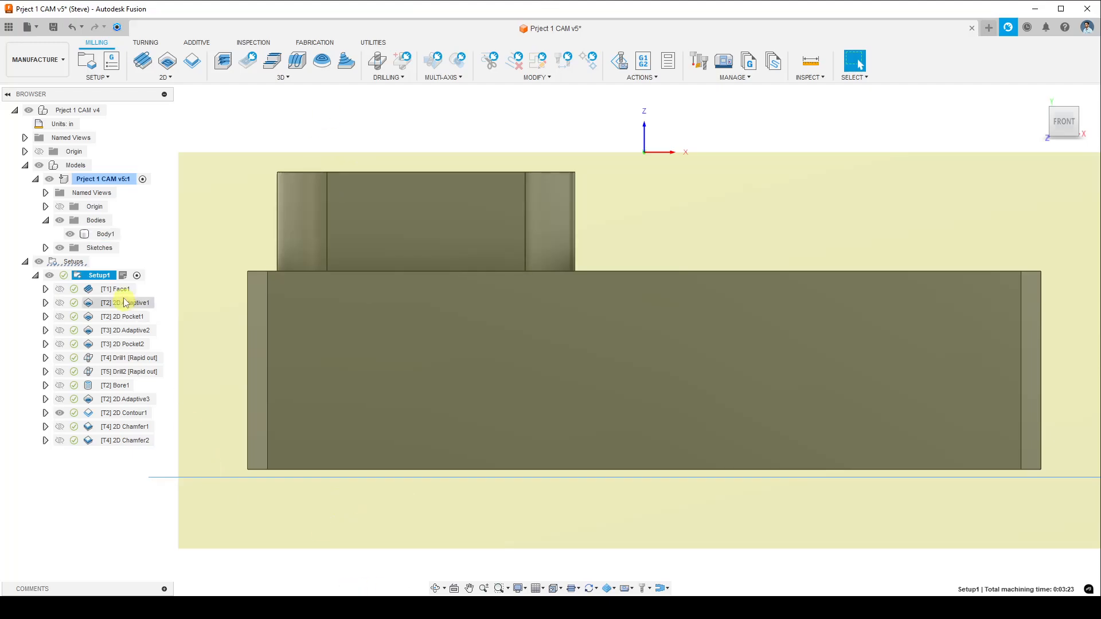
Reopen Setup1's notes to review the minimum part stickout line and save them
left_click(123, 275)
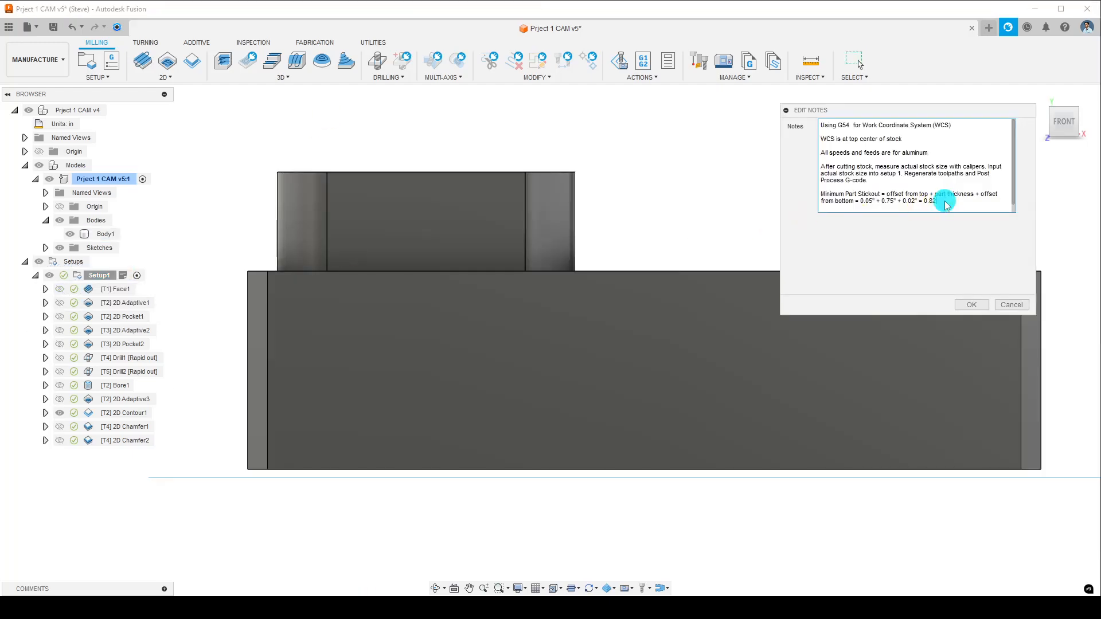
left_click(972, 207)
left_click(968, 305)
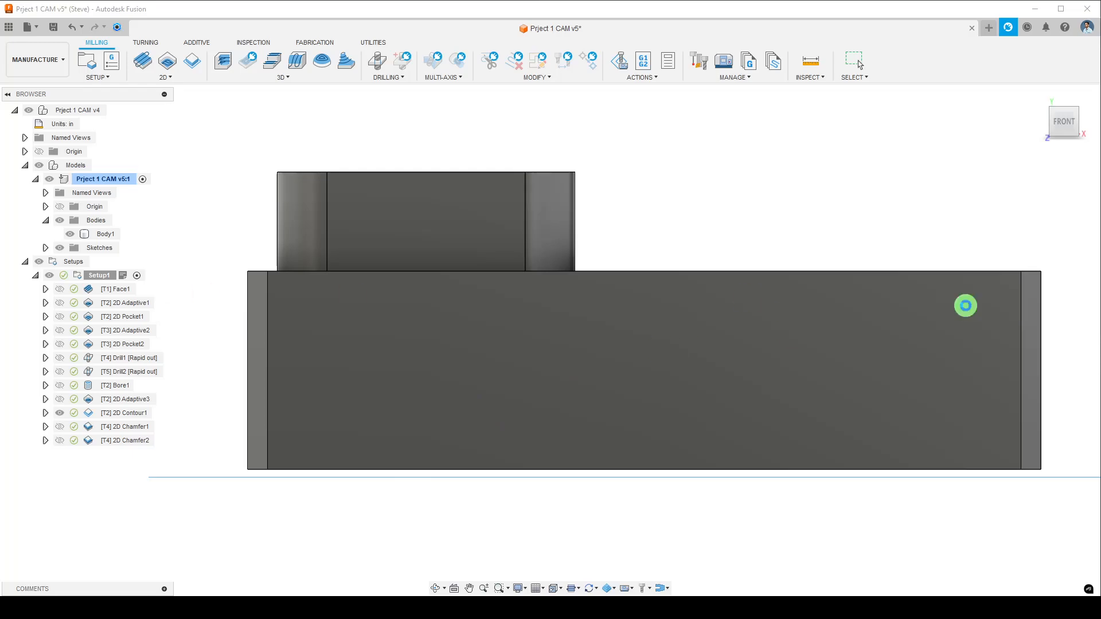
Examine the stock remaining below the 2D Contour1 toolpath in Setup1, from the front and at an angle
left_click(98, 275)
scroll(352, 504, "up", 2)
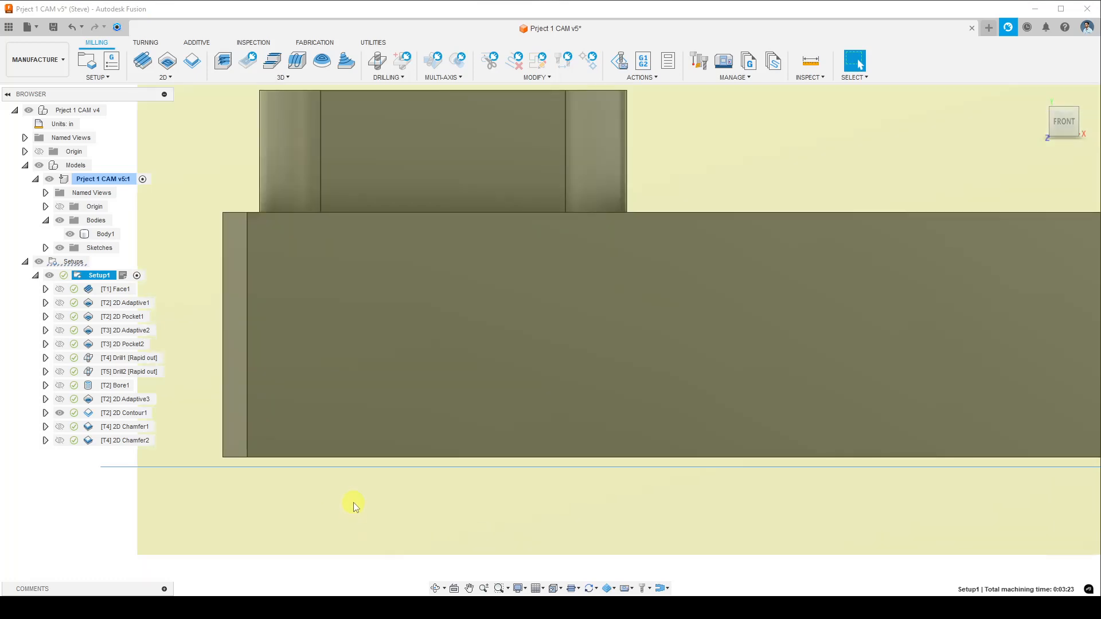
scroll(354, 505, "down", 5)
middle_click_drag(449, 514, 429, 461)
scroll(425, 471, "up", 1)
scroll(426, 471, "up", 2)
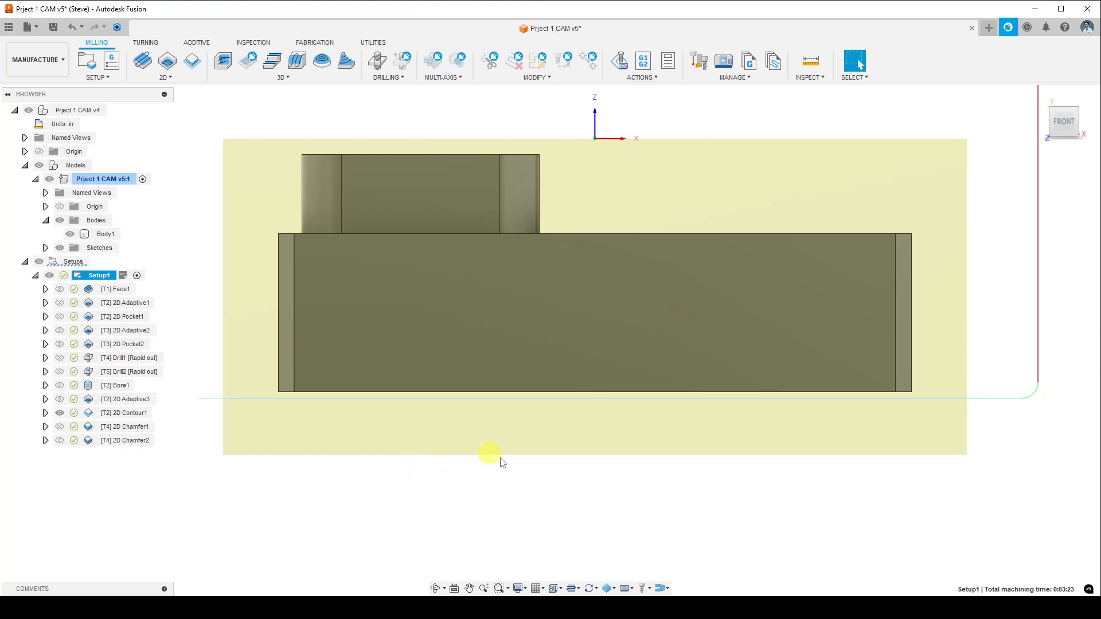
middle_click_drag(575, 440, 506, 419, "shift")
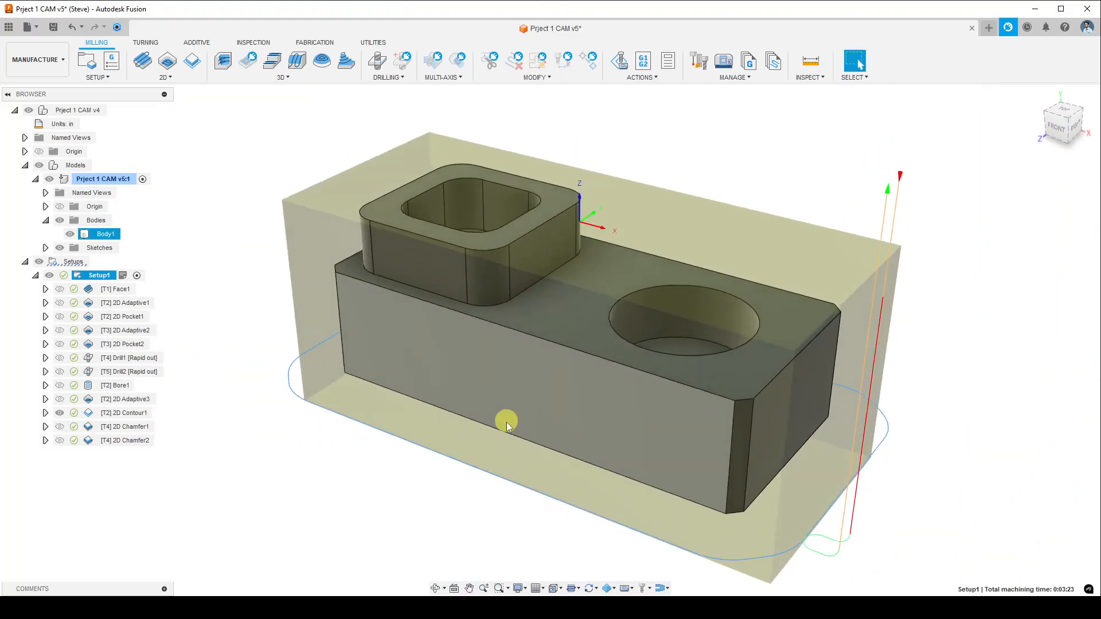
Hide the 2D Contour1 toolpath and preview Setup1's notes
left_click(63, 413)
left_click(61, 413)
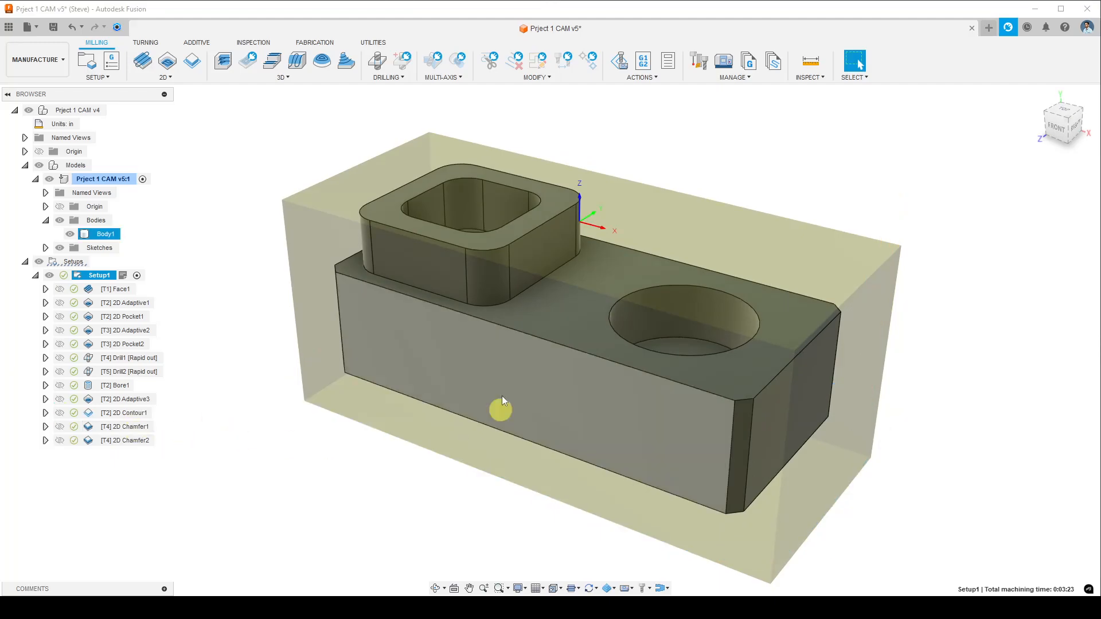
mouse_move(124, 277)
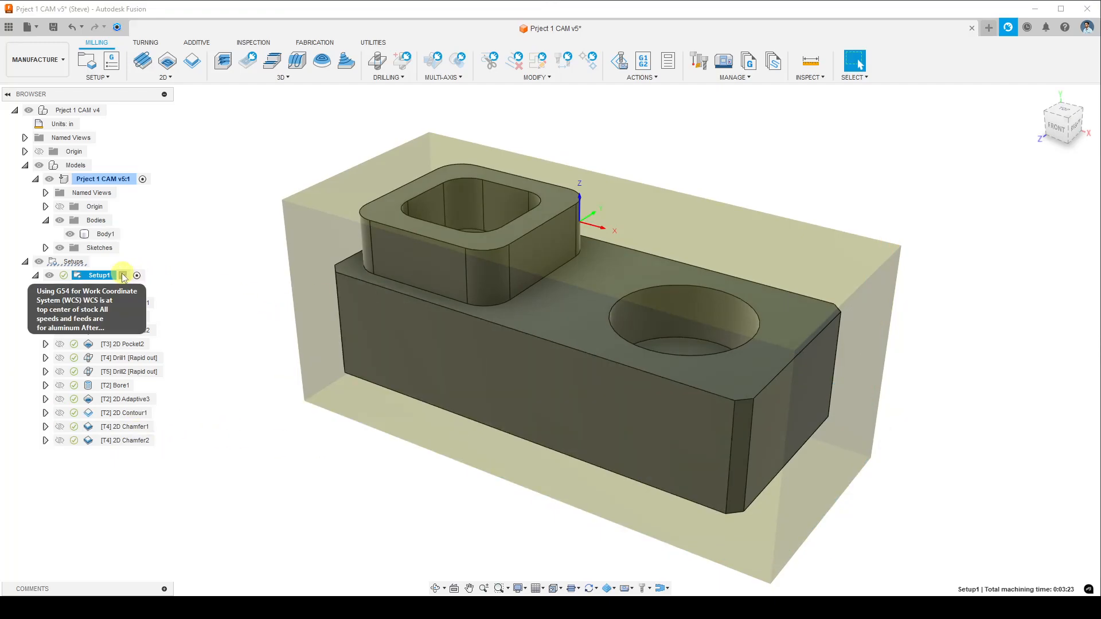
mouse_move(367, 414)
middle_mouse_down("shift")
mouse_move(386, 394)
mouse_move(371, 420)
mouse_move(369, 405)
middle_mouse_up("shift")
scroll(358, 398, "up", 2)
scroll(359, 399, "down", 2)
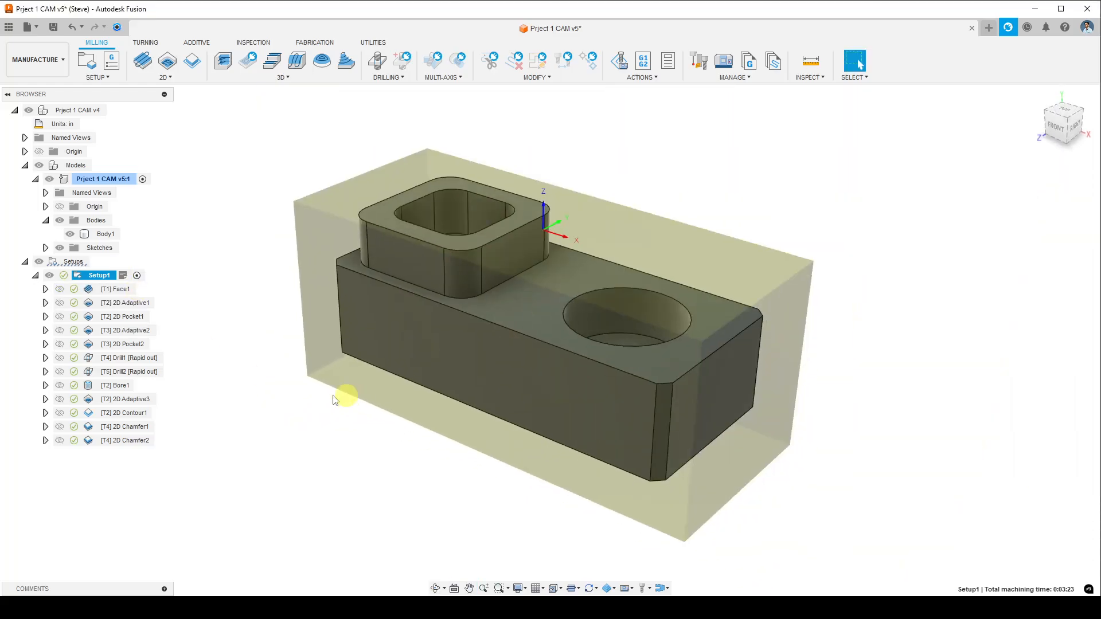
left_click(301, 434)
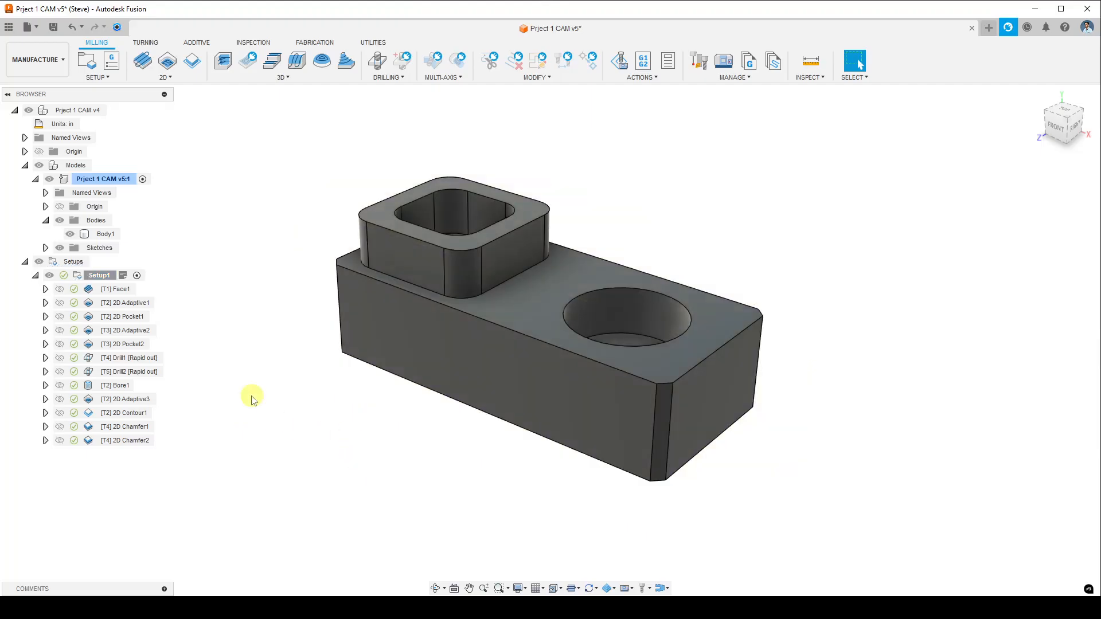
left_click(427, 382)
middle_click_drag(430, 381, 489, 353, "shift")
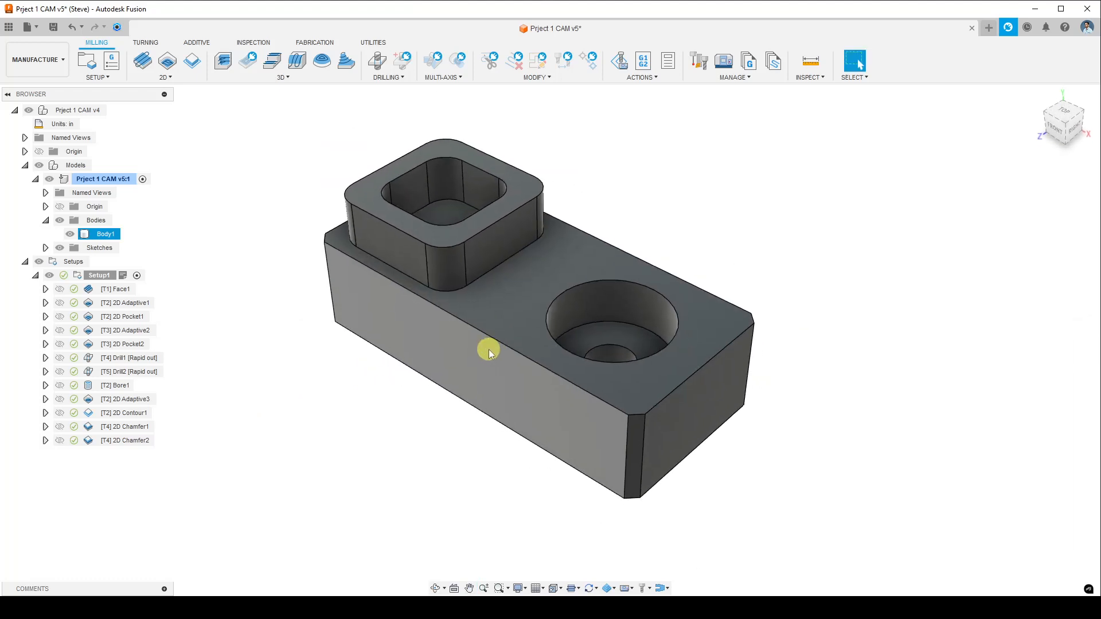
left_click(424, 393)
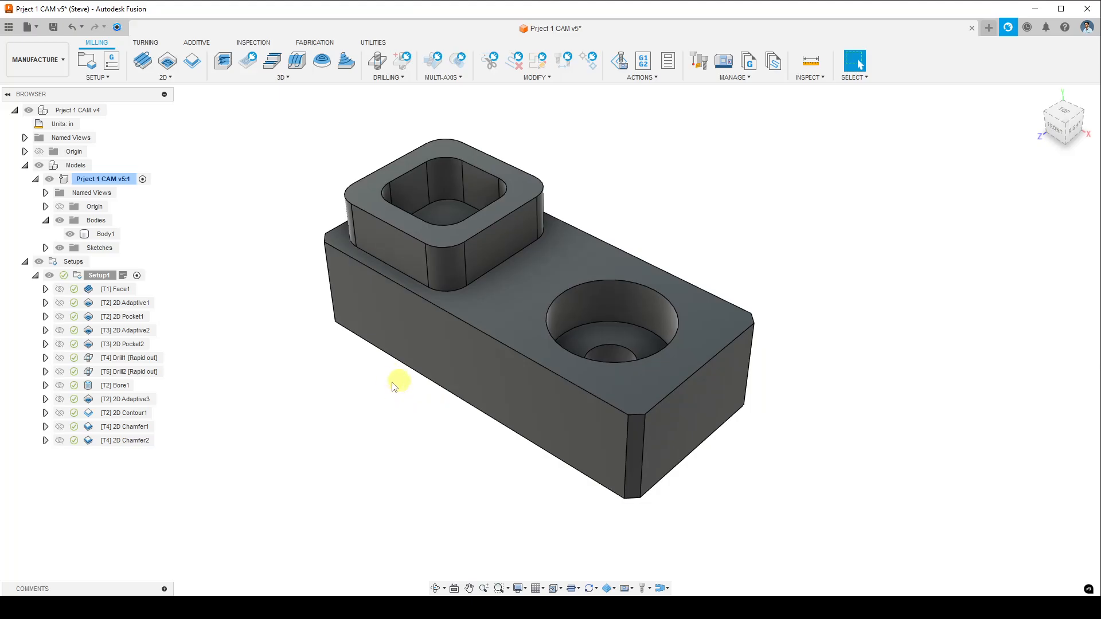
left_click(401, 359)
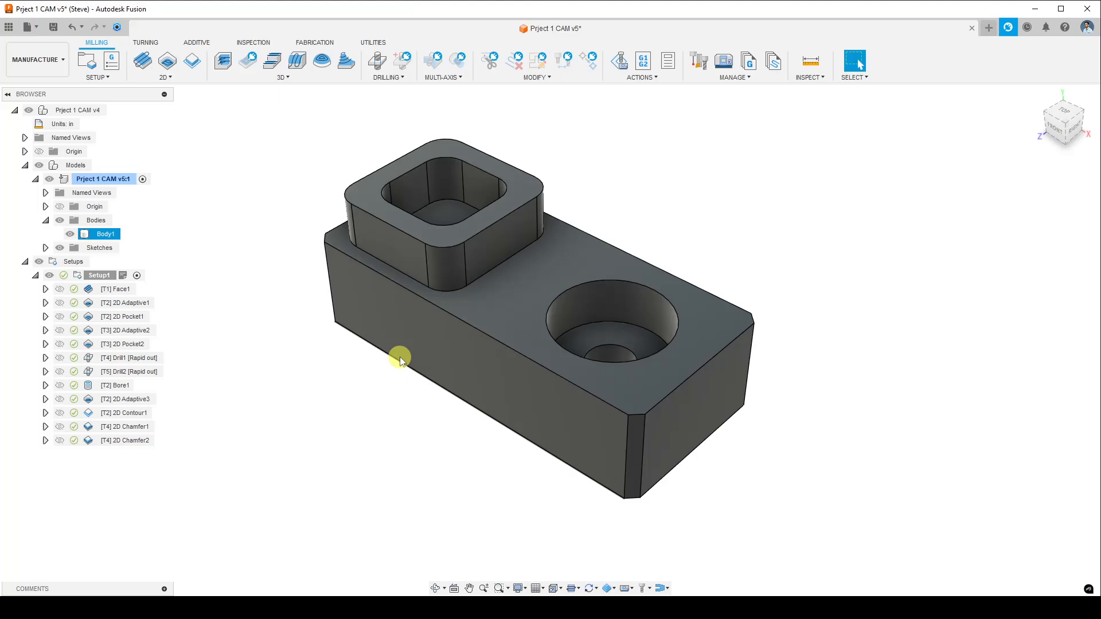
left_click(400, 356)
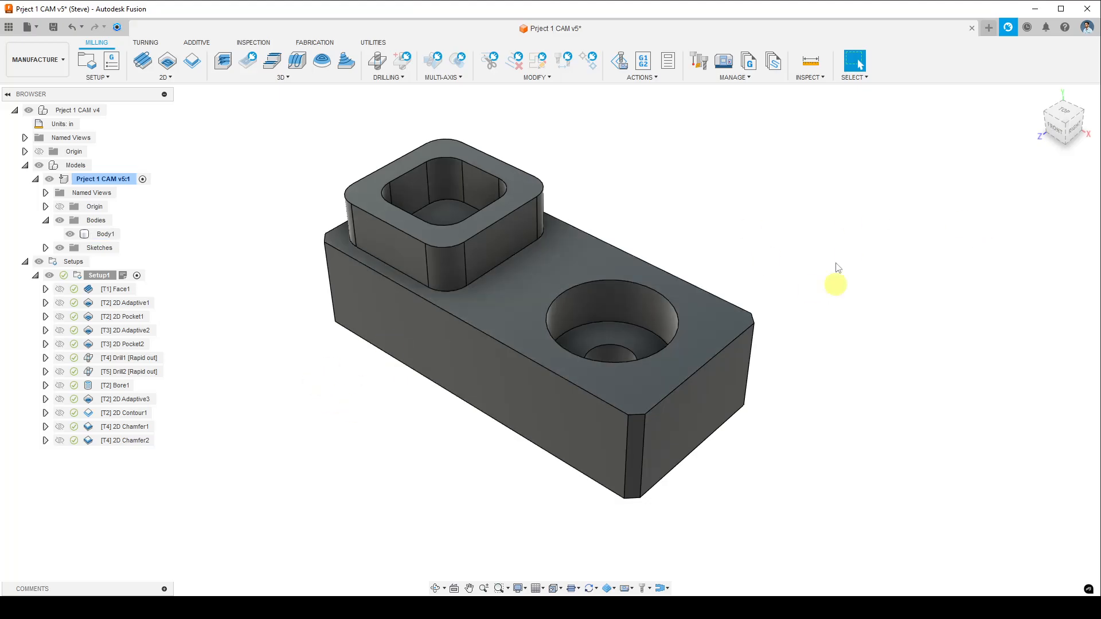
middle_click_drag(806, 301, 843, 294, "shift")
key("Escape")
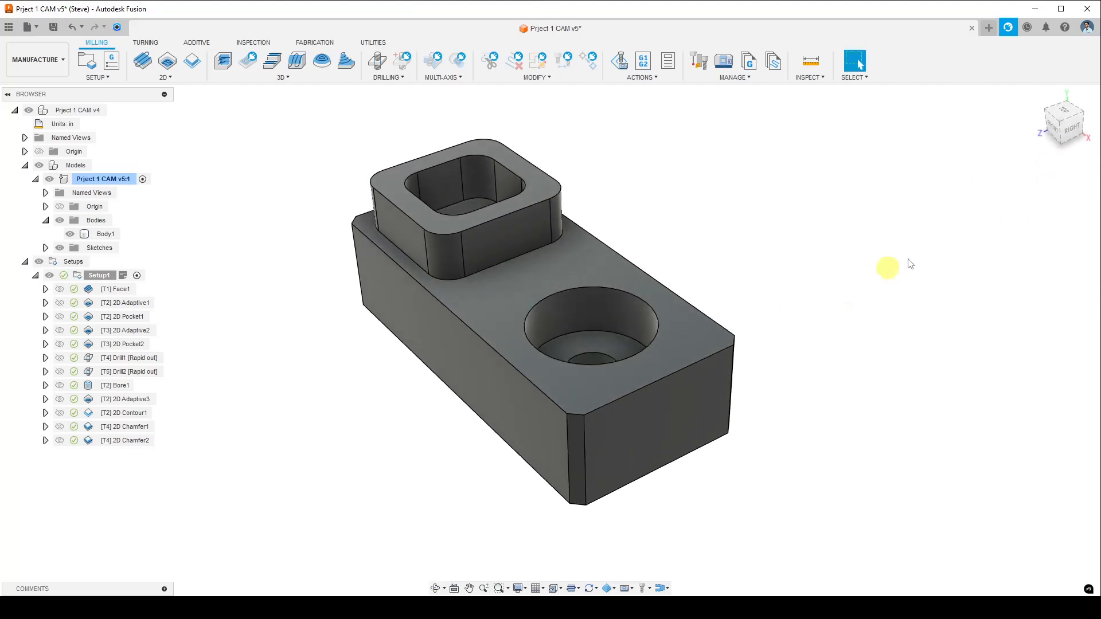
Generate the setup sheet for Setup1 in the NC Programs folder and bring up its browser window
left_click(1062, 123)
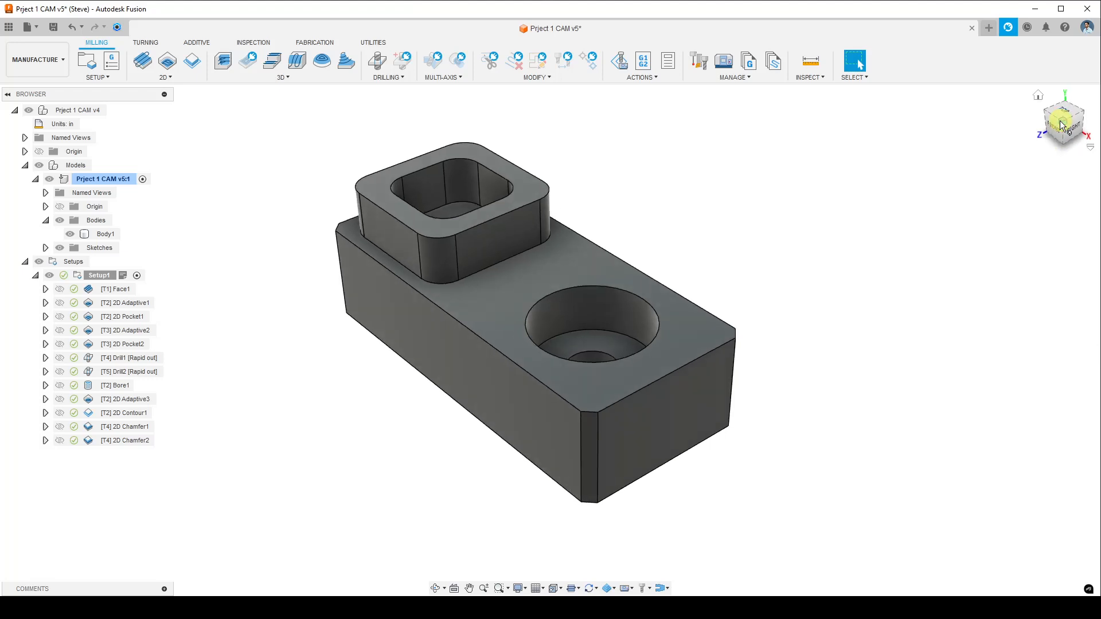
scroll(619, 354, "up", 4)
scroll(616, 350, "down", 3)
middle_click_drag(599, 335, 594, 356)
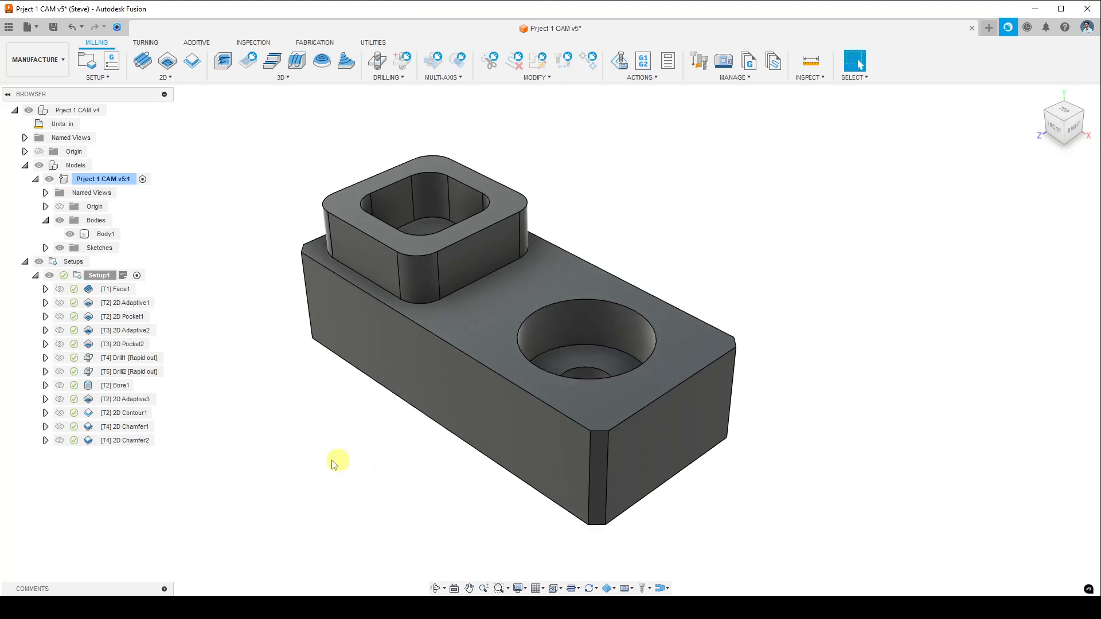
right_click(104, 279)
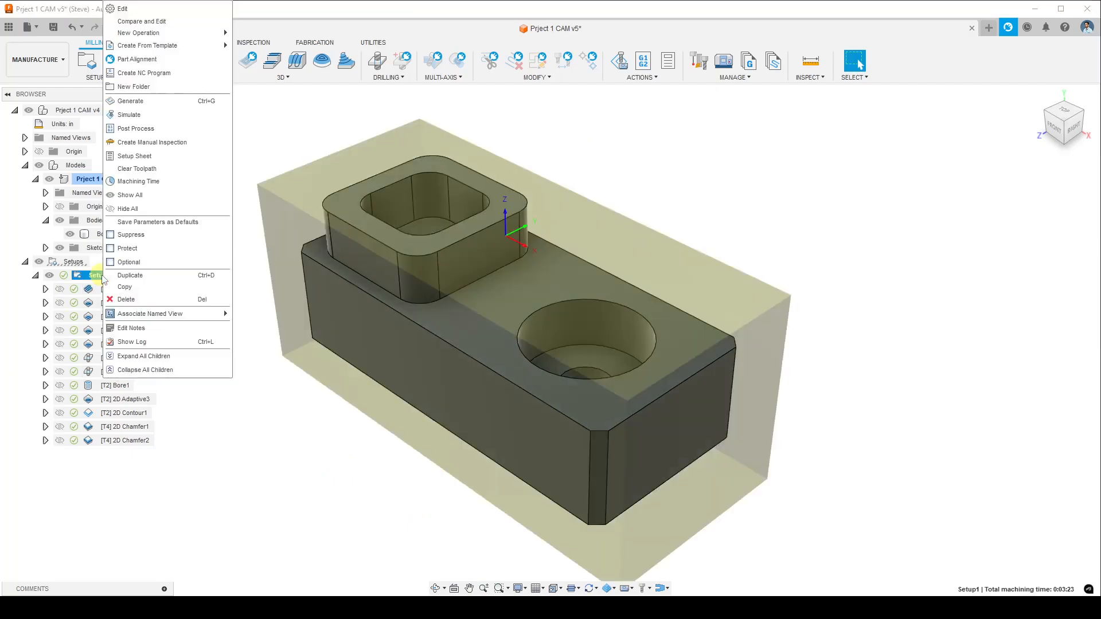
left_click(178, 156)
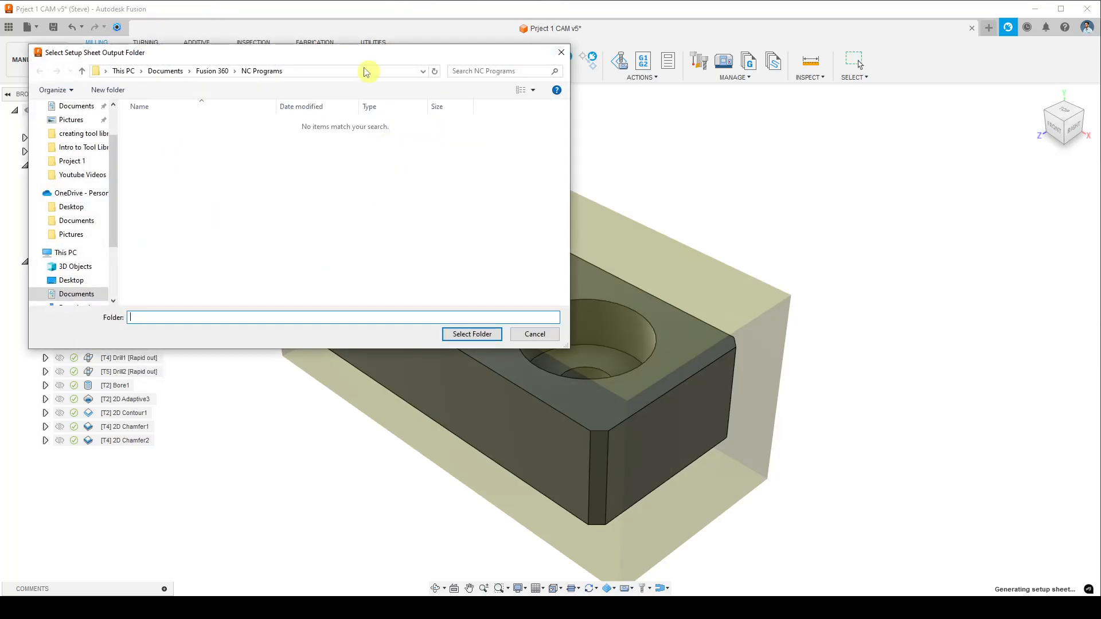
left_click_drag(331, 46, 327, 42)
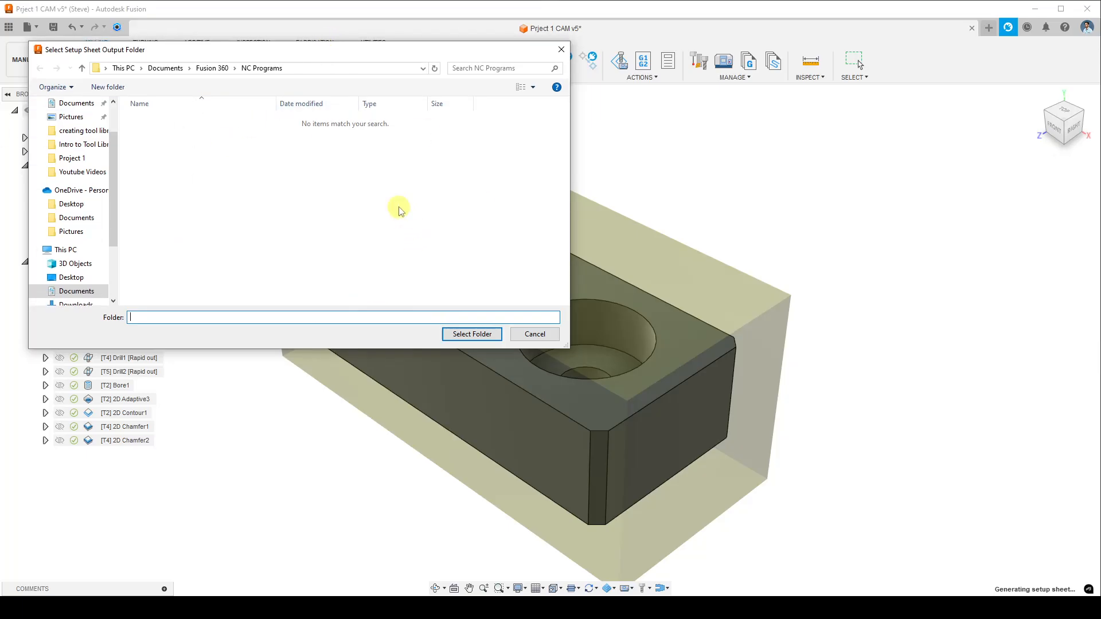
left_click(472, 334)
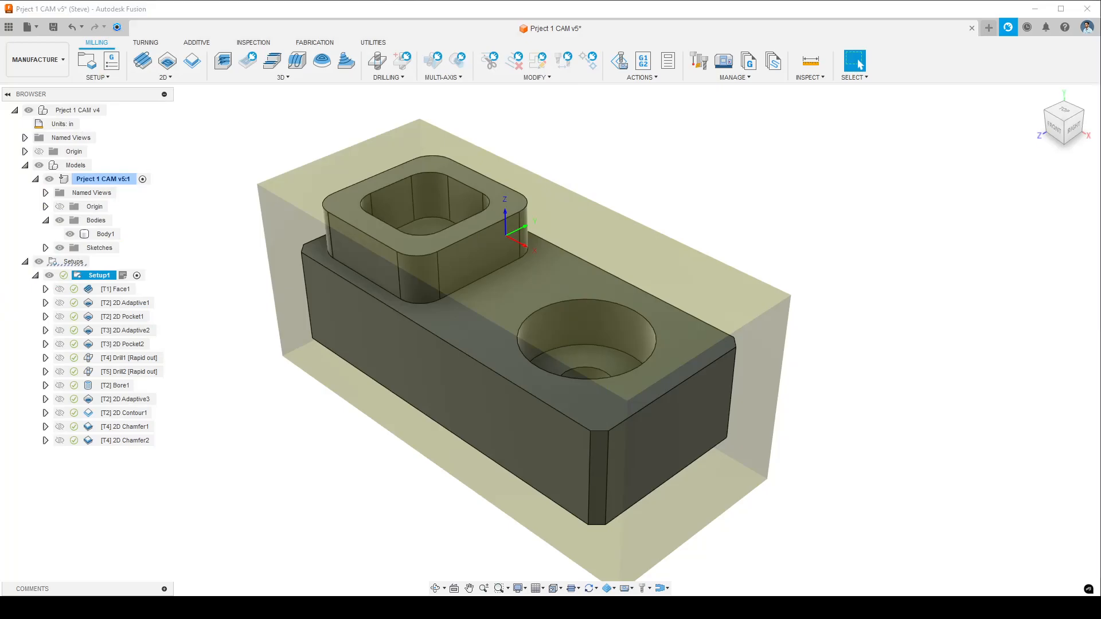
left_click_drag(0, 267, 354, 14)
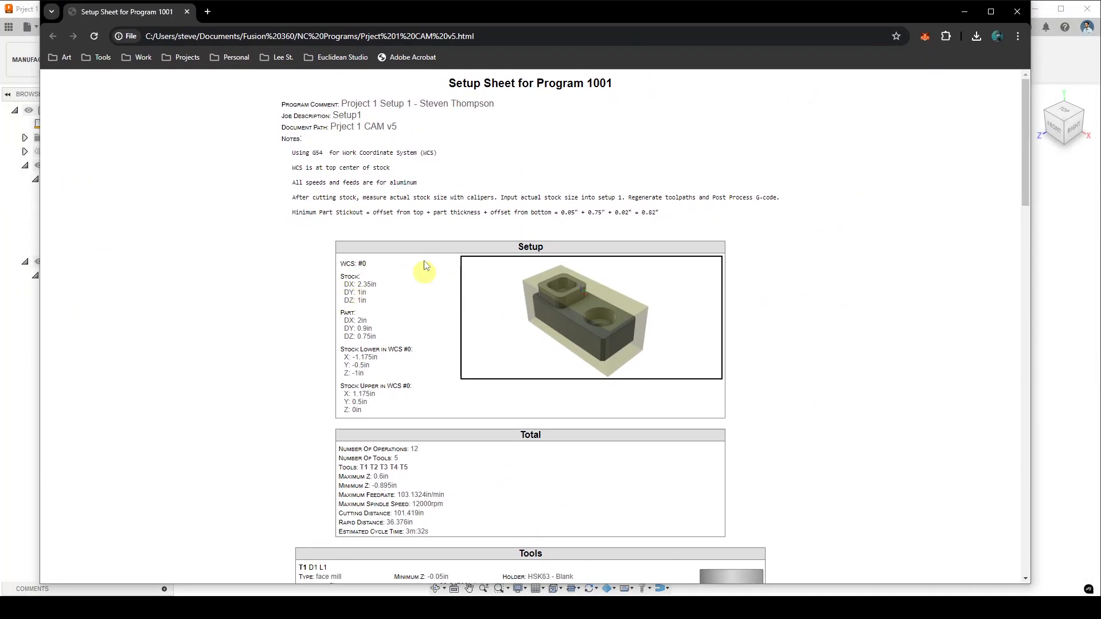
Review the setup sheet's notes, stock and part dimensions, WCS stock limits and the Total section
scroll(410, 175, "down", 1)
scroll(411, 175, "up", 1)
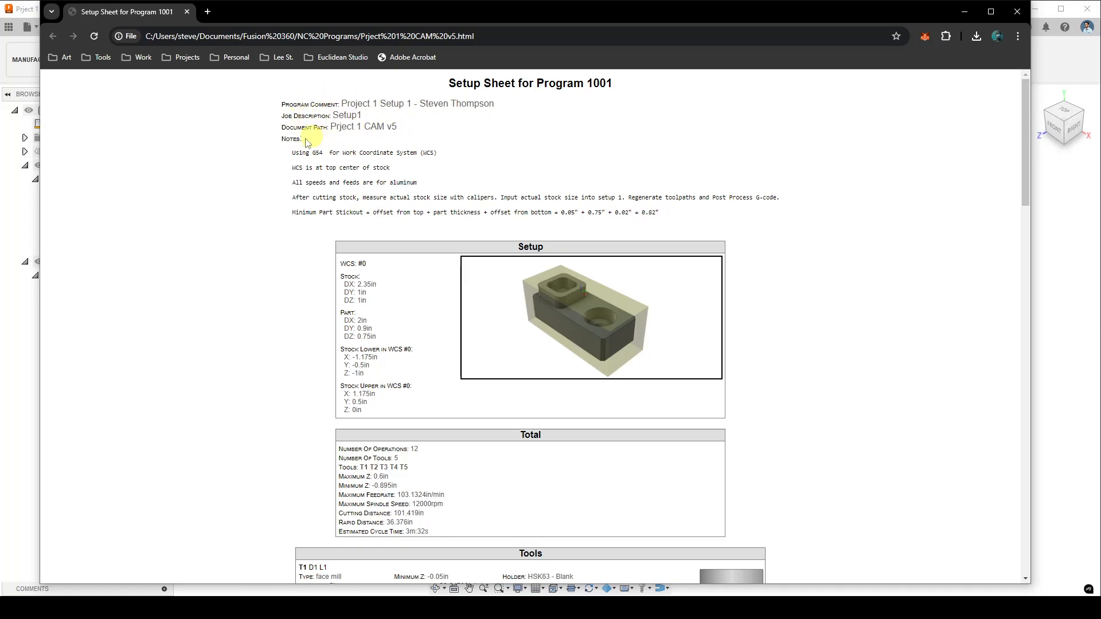
left_click_drag(320, 151, 690, 226)
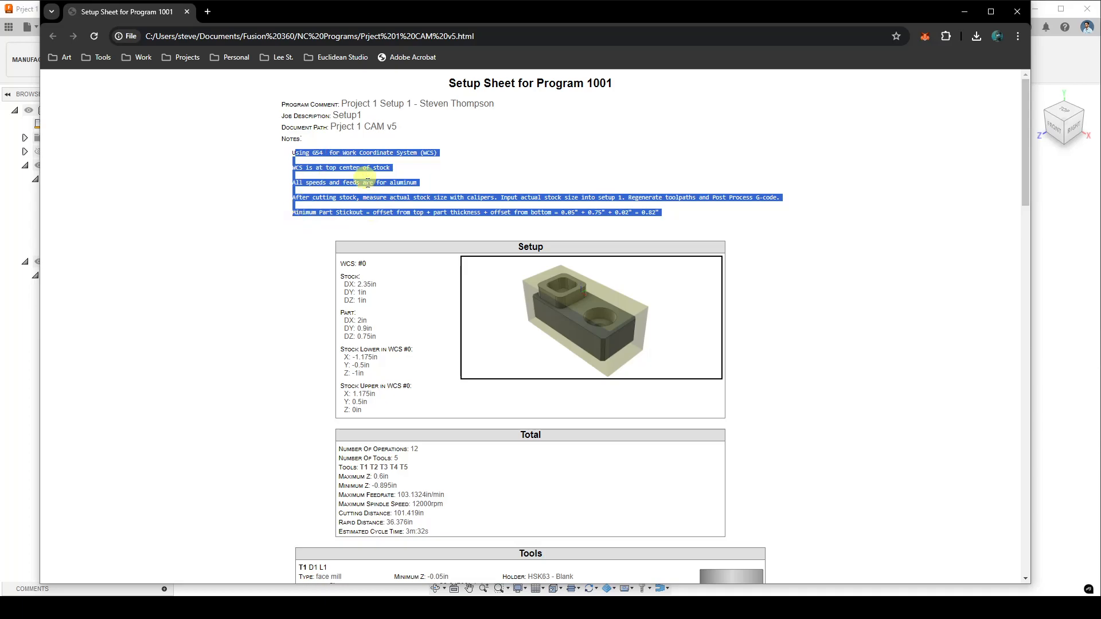
left_click(413, 300)
scroll(412, 303, "down", 1)
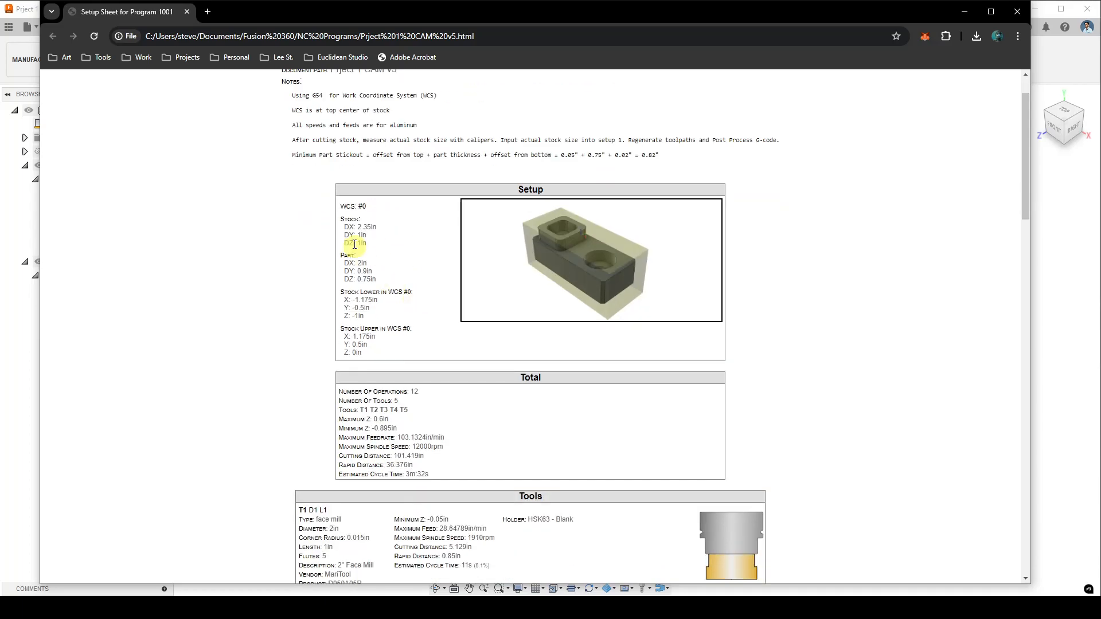
left_click_drag(344, 227, 363, 315)
scroll(381, 312, "down", 2)
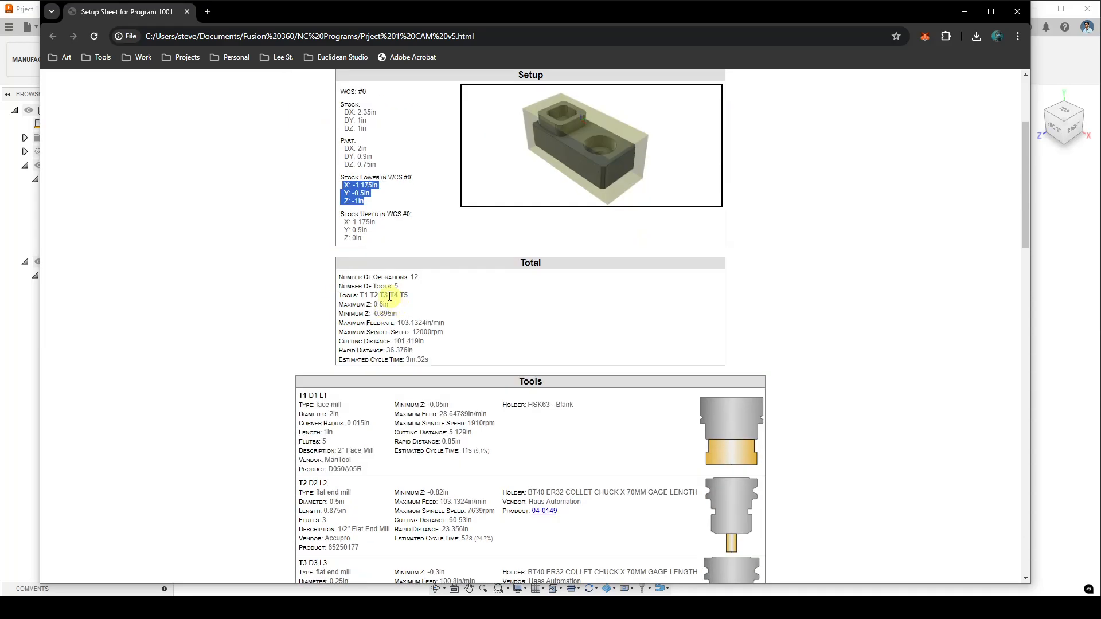
left_click_drag(409, 277, 402, 291)
left_click(397, 299)
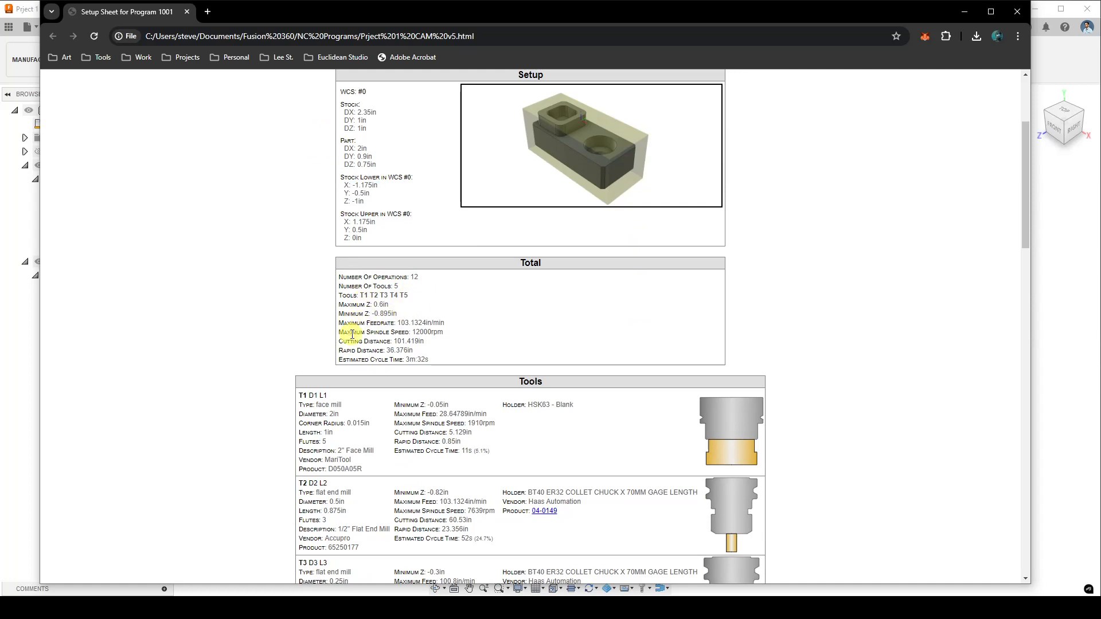
Examine the setup sheet's Tools section for each tool's type, dimensions, holder, minimum Z and cycle time
scroll(351, 334, "down", 2)
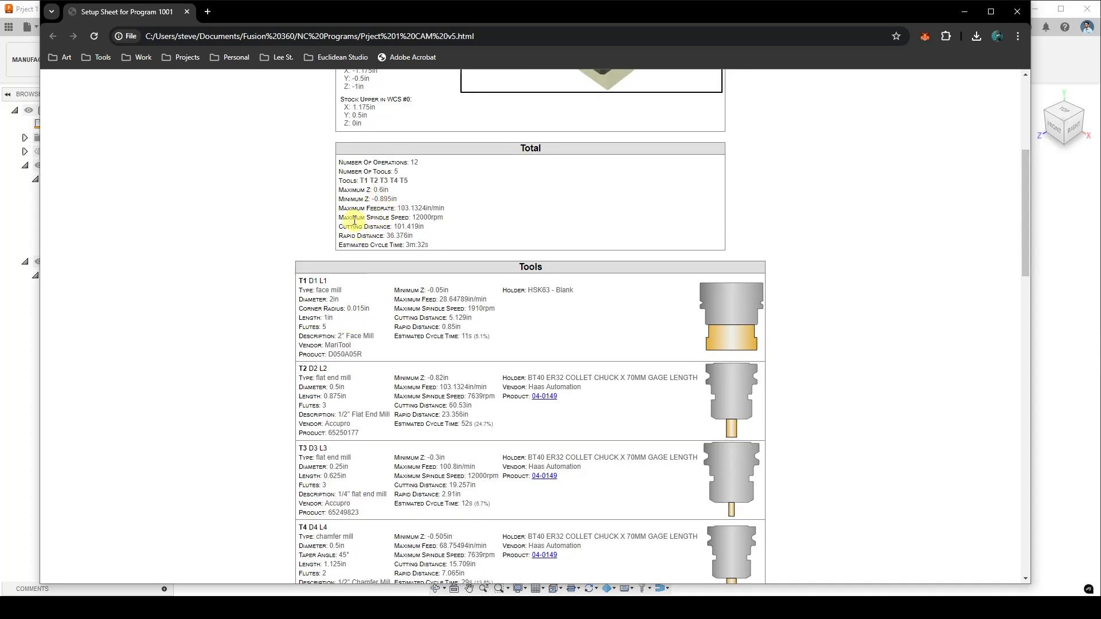
scroll(424, 213, "down", 2)
scroll(418, 278, "up", 3)
scroll(413, 209, "down", 1)
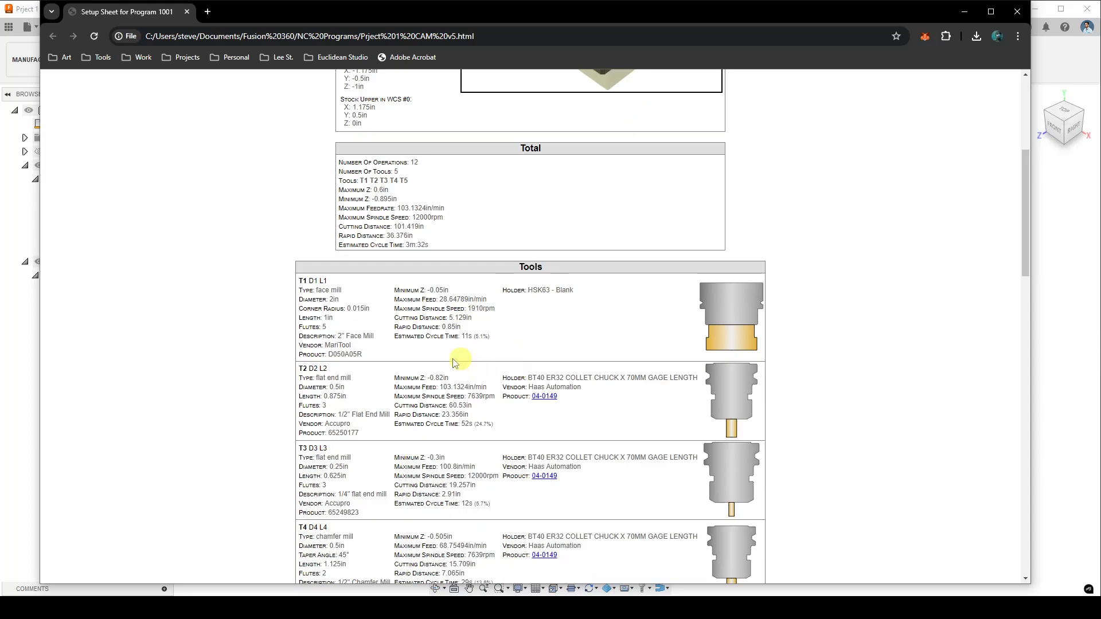
scroll(433, 347, "down", 1)
scroll(430, 343, "down", 2)
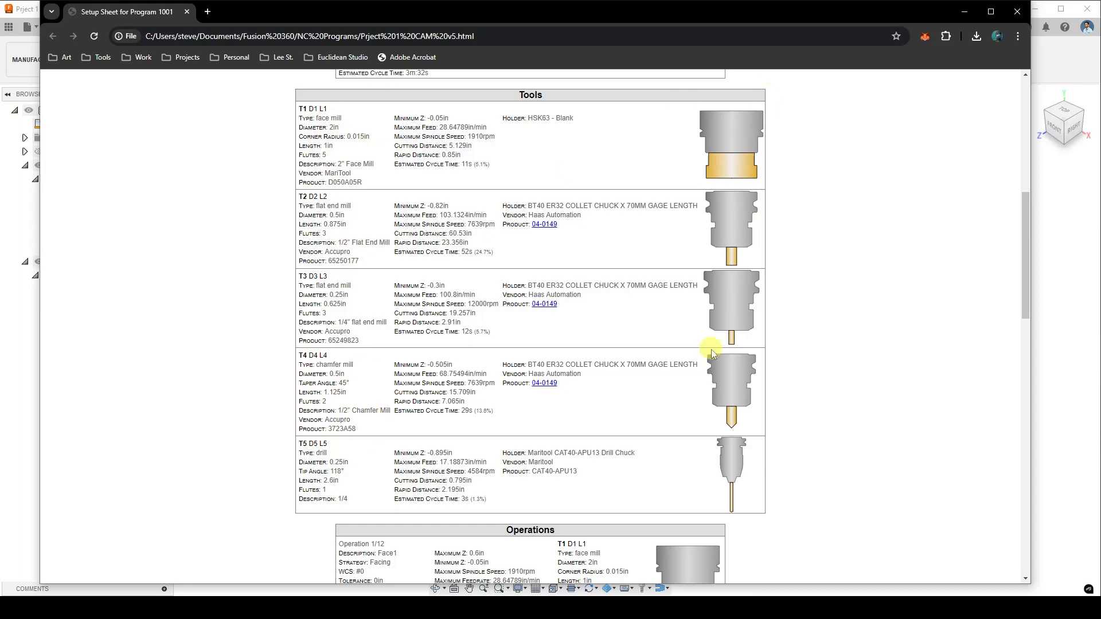
scroll(733, 351, "up", 1)
scroll(733, 351, "down", 1)
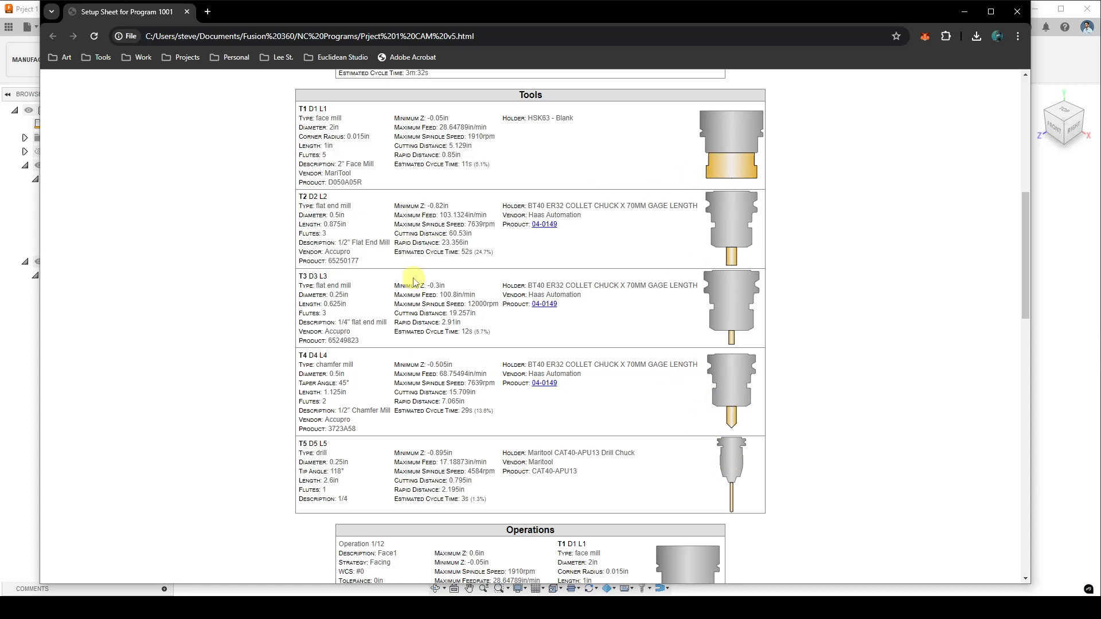
scroll(412, 281, "up", 1)
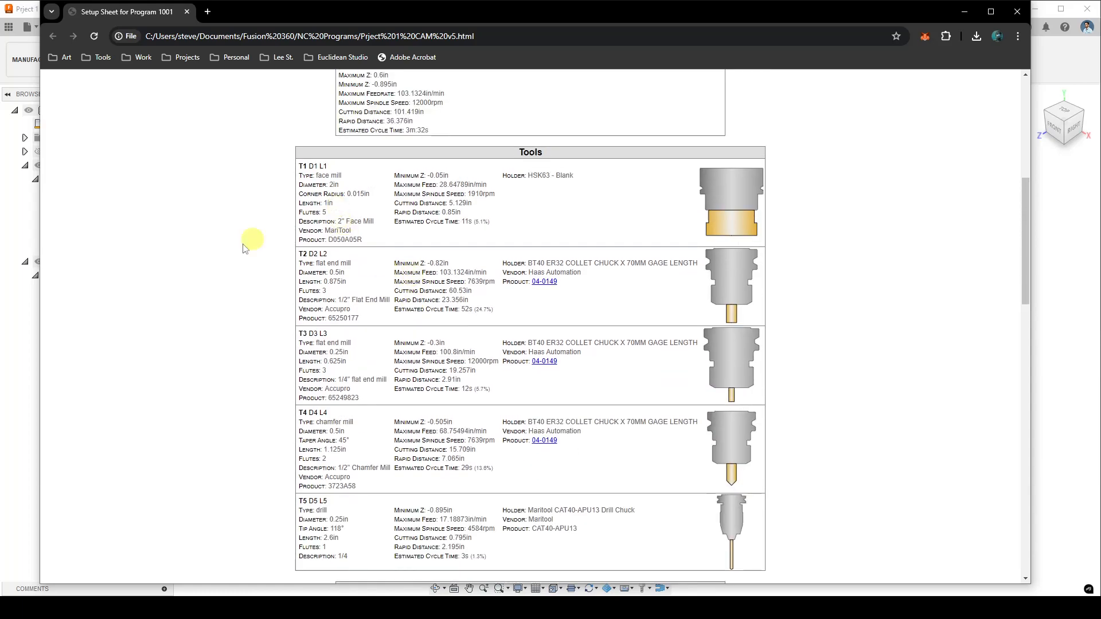
scroll(220, 253, "down", 2)
scroll(251, 243, "up", 1)
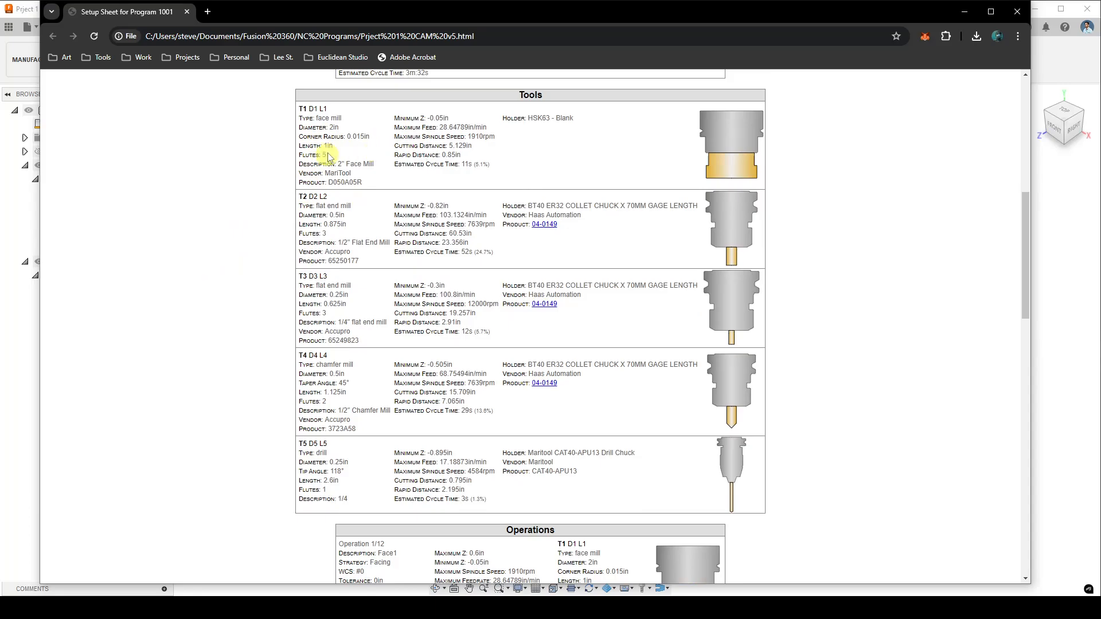
Read through all entries of the setup sheet's Operations section, from Face1 to 2D Chamfer2, and return to the Tools section
scroll(239, 207, "down", 6)
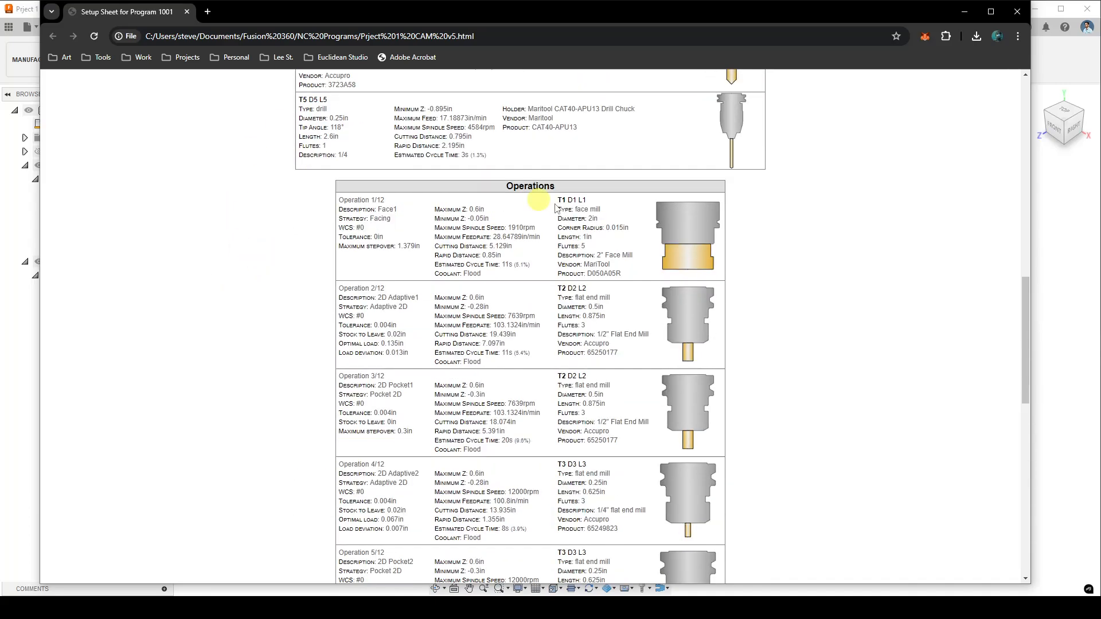
scroll(533, 222, "down", 1)
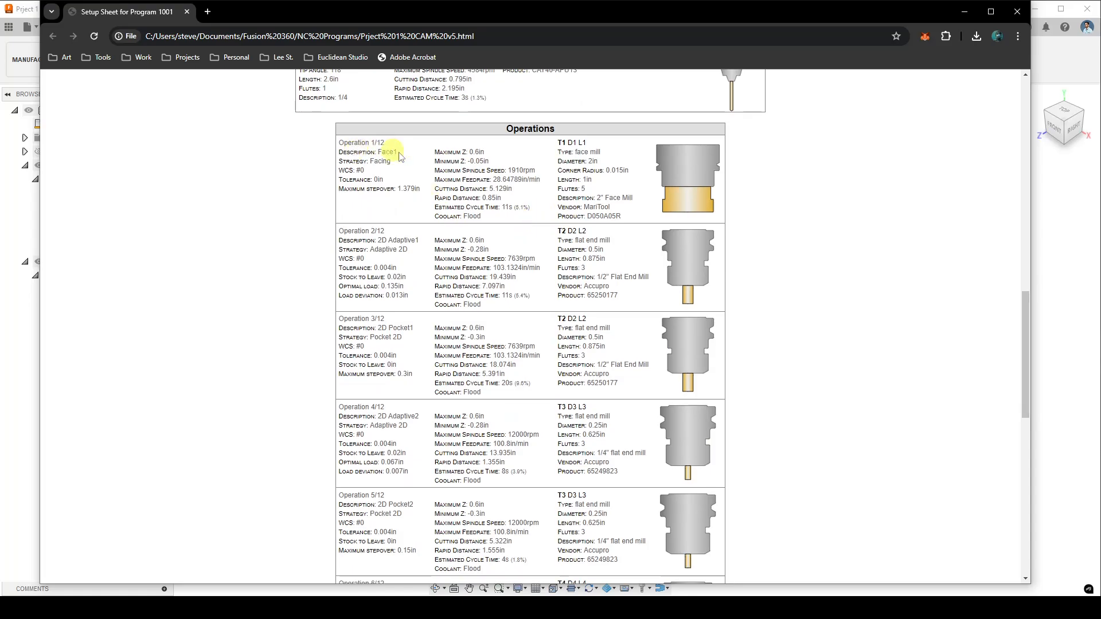
scroll(493, 264, "down", 1)
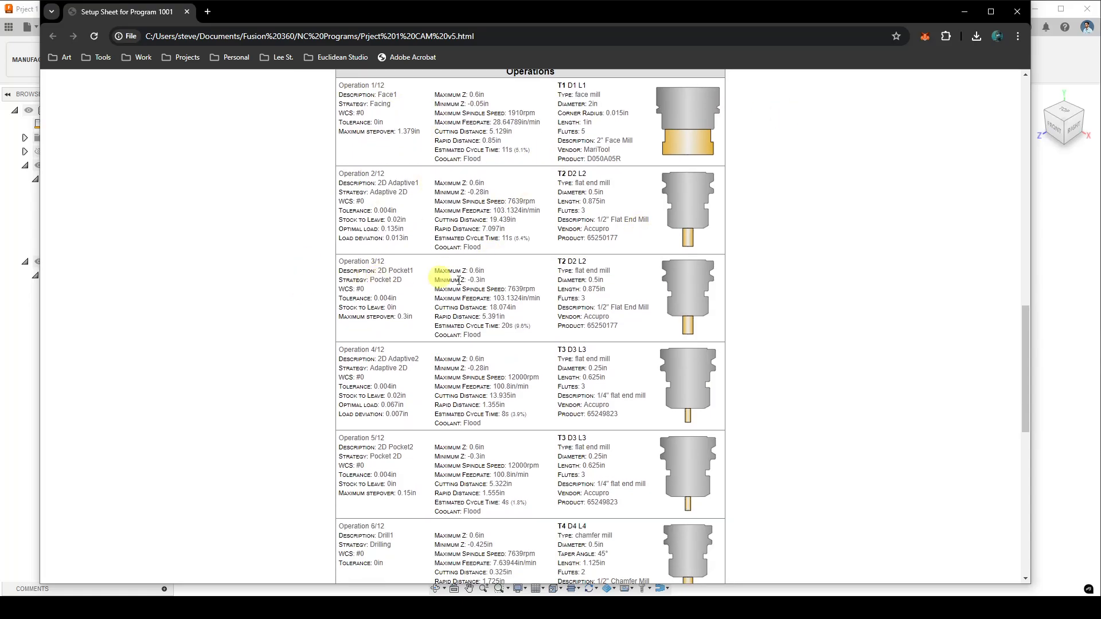
scroll(638, 290, "up", 1)
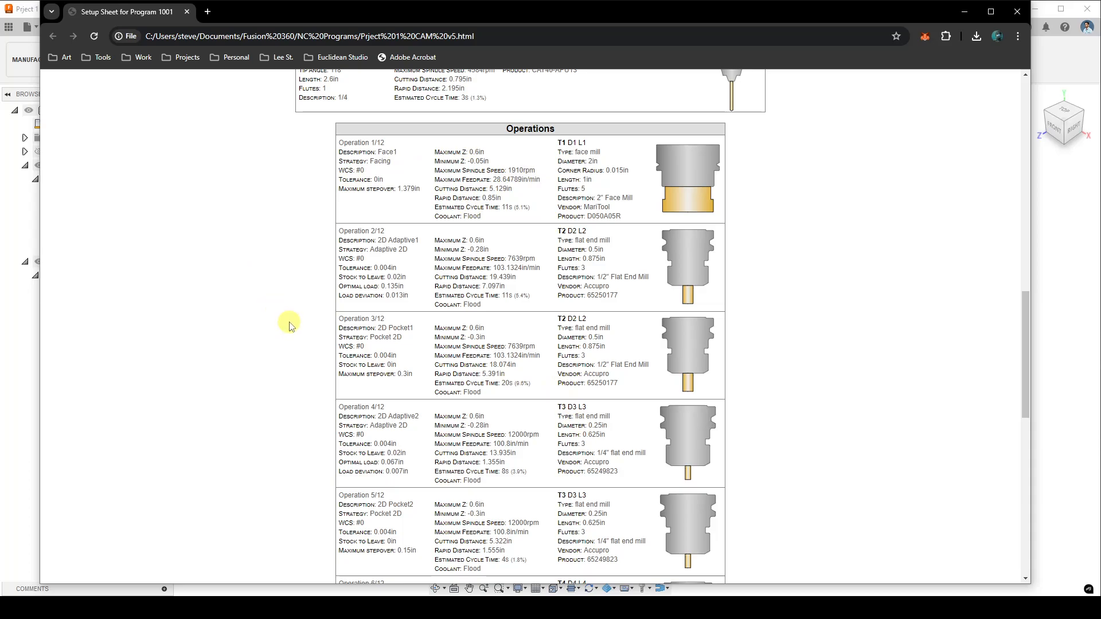
scroll(287, 320, "down", 1)
scroll(290, 314, "up", 1)
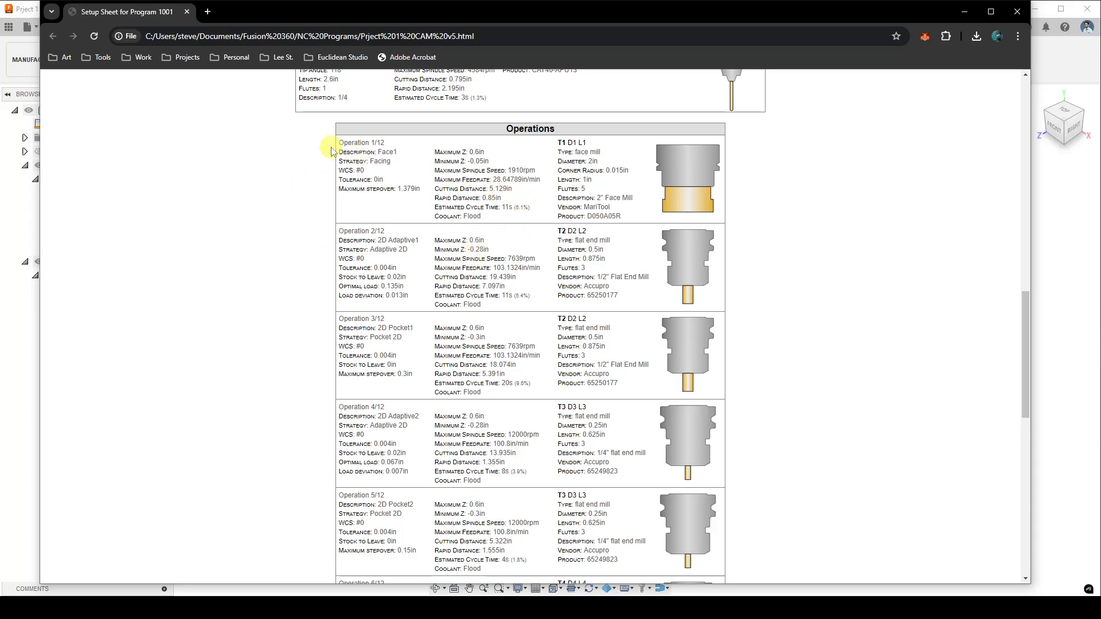
scroll(516, 313, "down", 5)
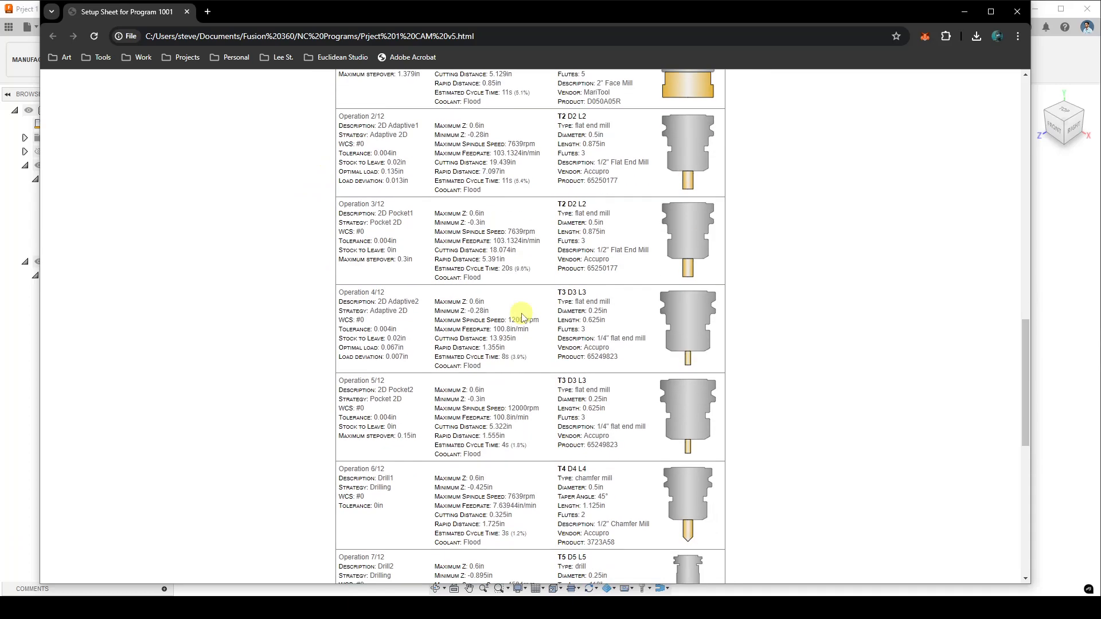
scroll(500, 313, "down", 2)
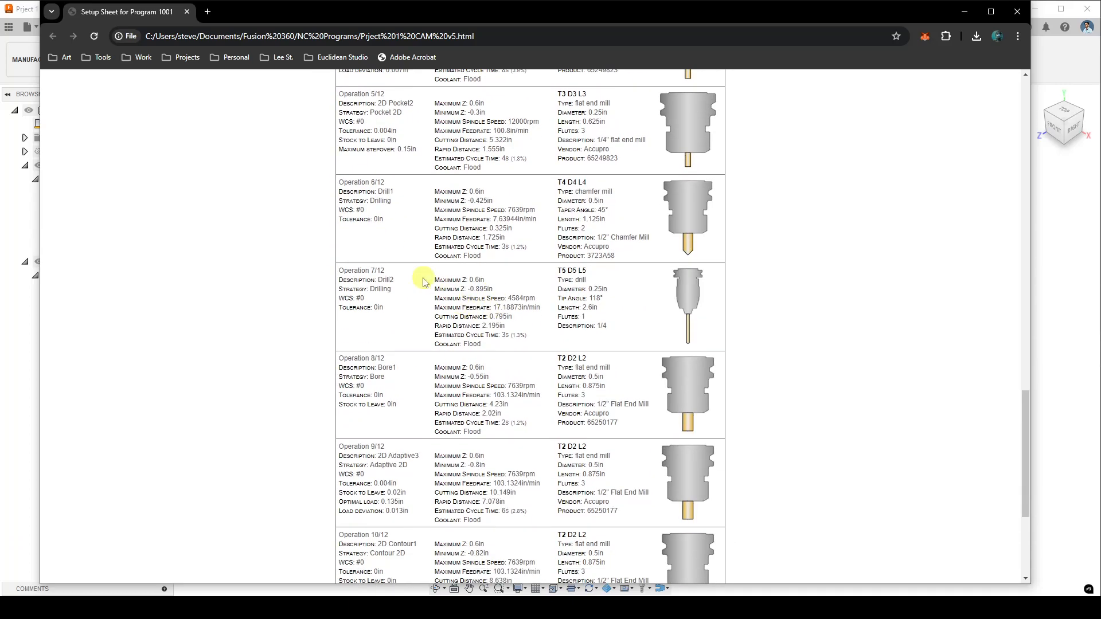
scroll(428, 283, "down", 1)
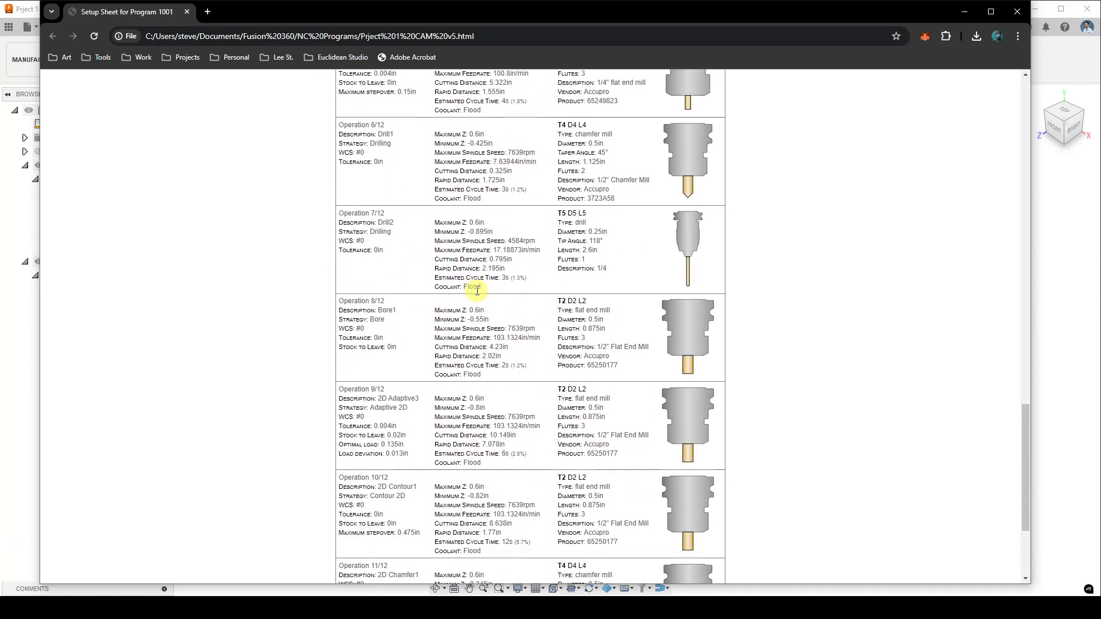
scroll(484, 287, "down", 1)
scroll(507, 291, "down", 1)
scroll(510, 294, "down", 1)
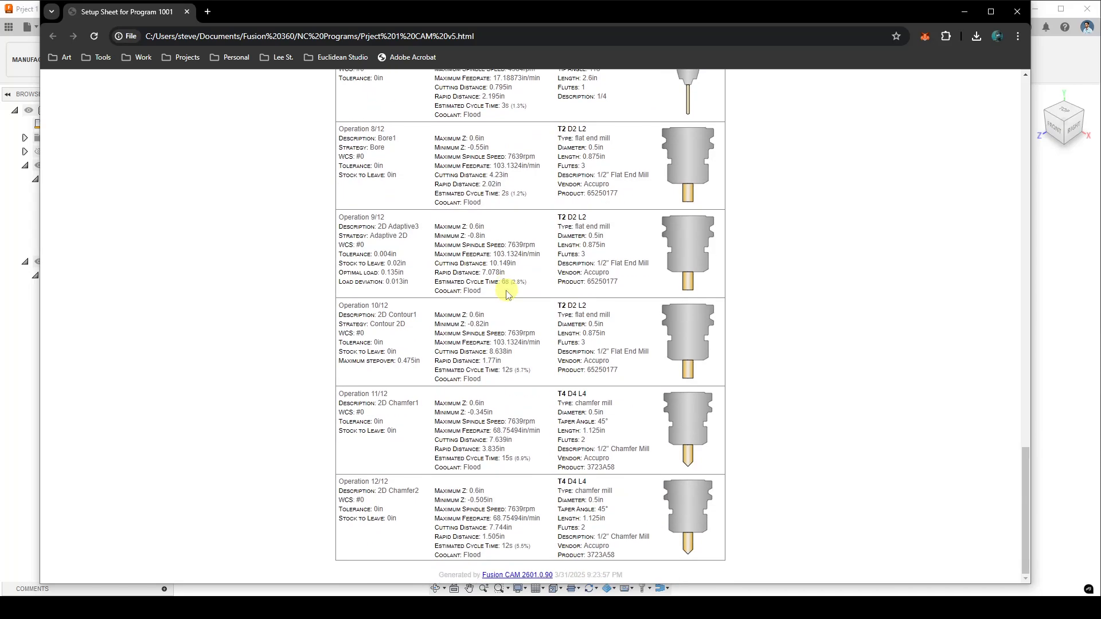
scroll(497, 491, "up", 7)
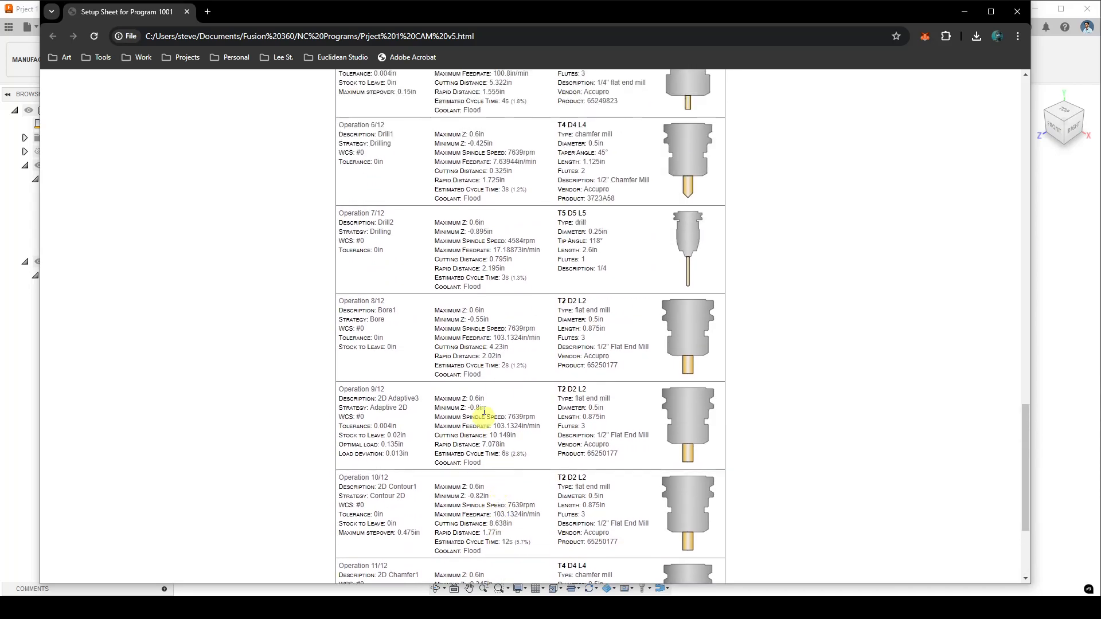
scroll(482, 386, "up", 13)
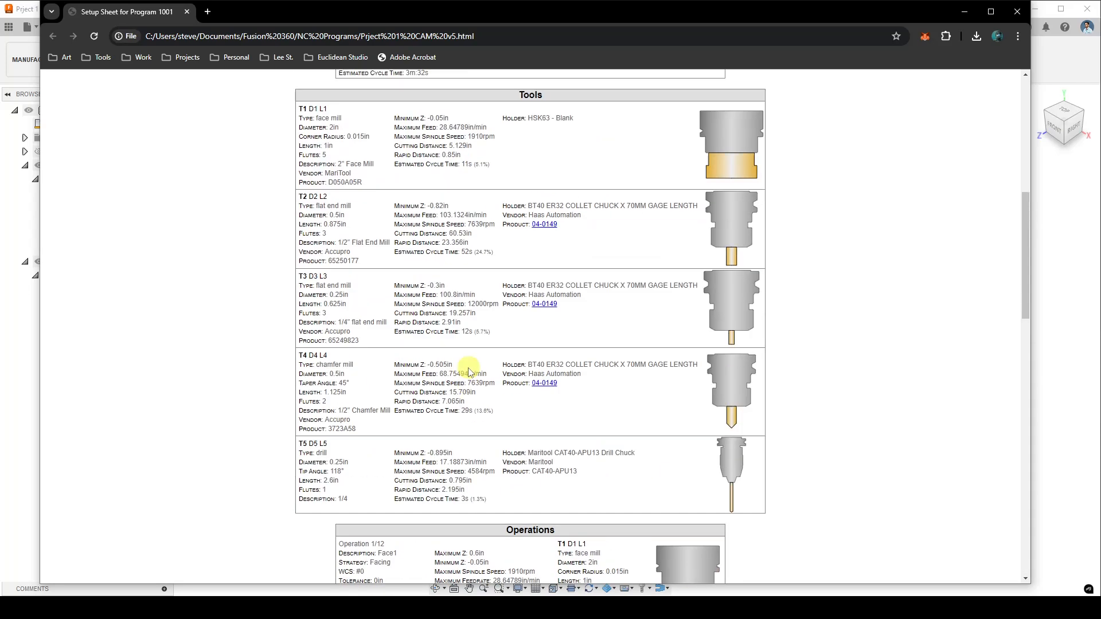
Compare the minimum part stickout in the setup sheet's notes with the Minimum Z in the Total section
scroll(469, 368, "up", 5)
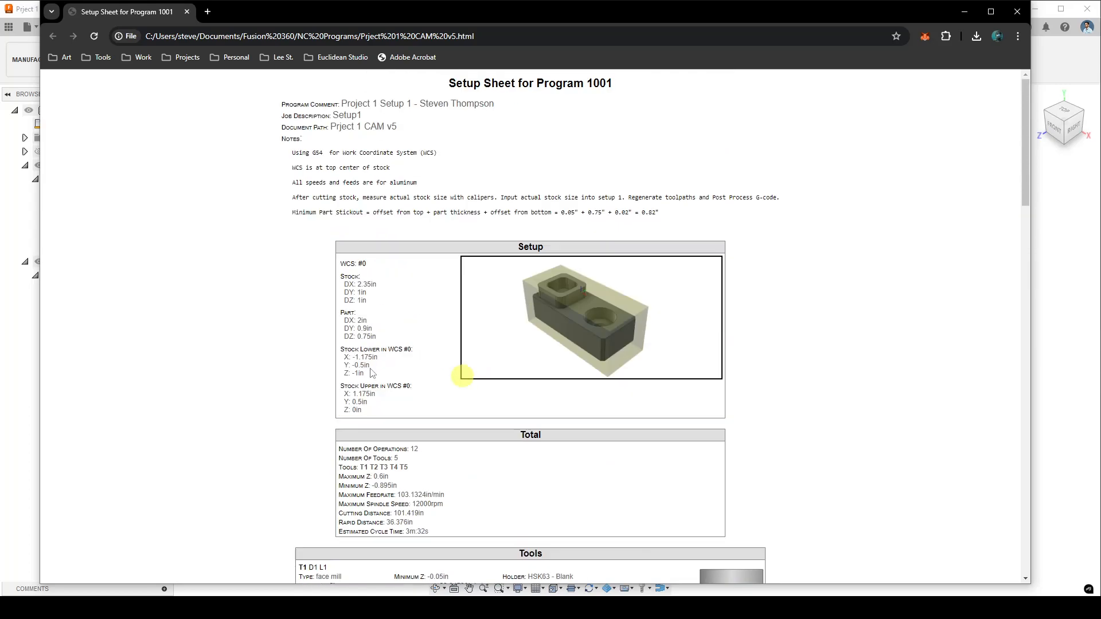
scroll(344, 364, "down", 3)
scroll(299, 344, "up", 3)
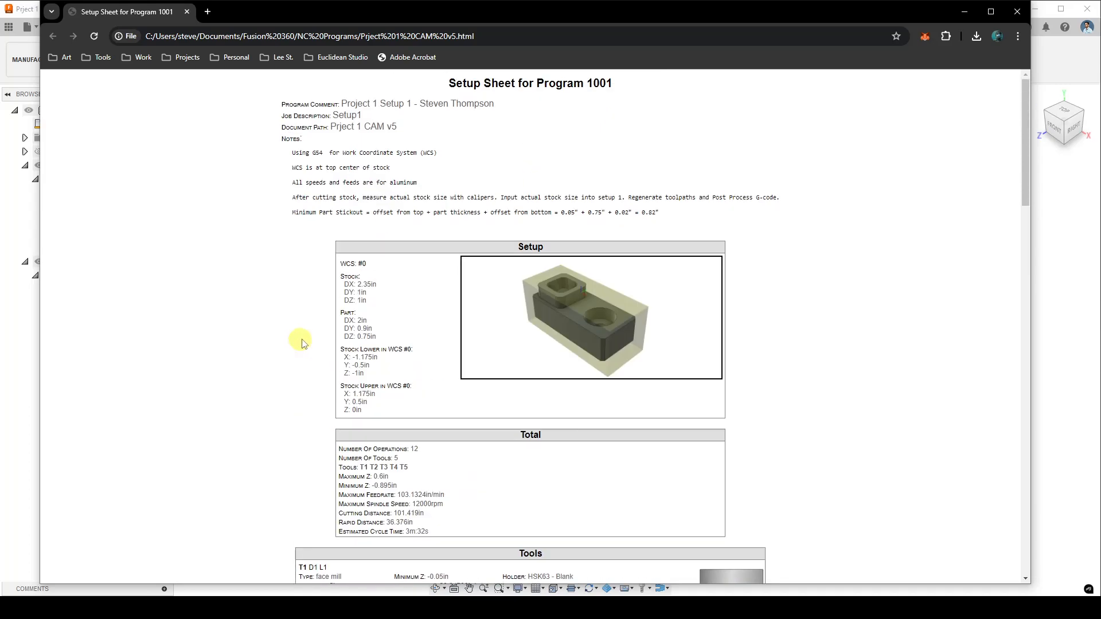
left_click_drag(644, 210, 692, 217)
scroll(627, 226, "down", 4)
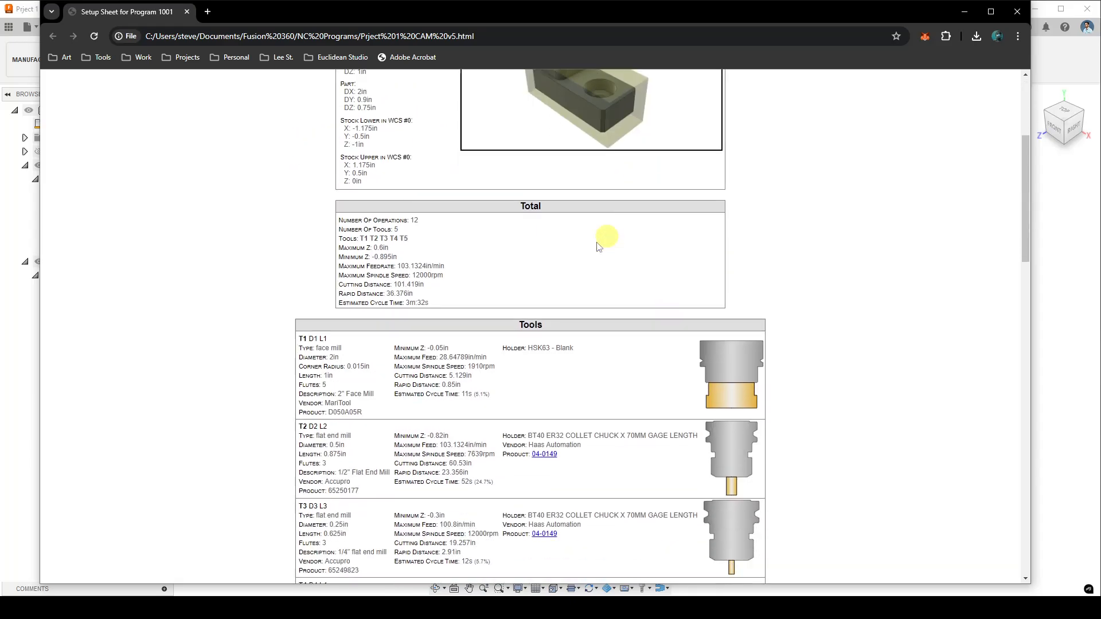
left_click_drag(382, 256, 398, 257)
scroll(487, 287, "up", 3)
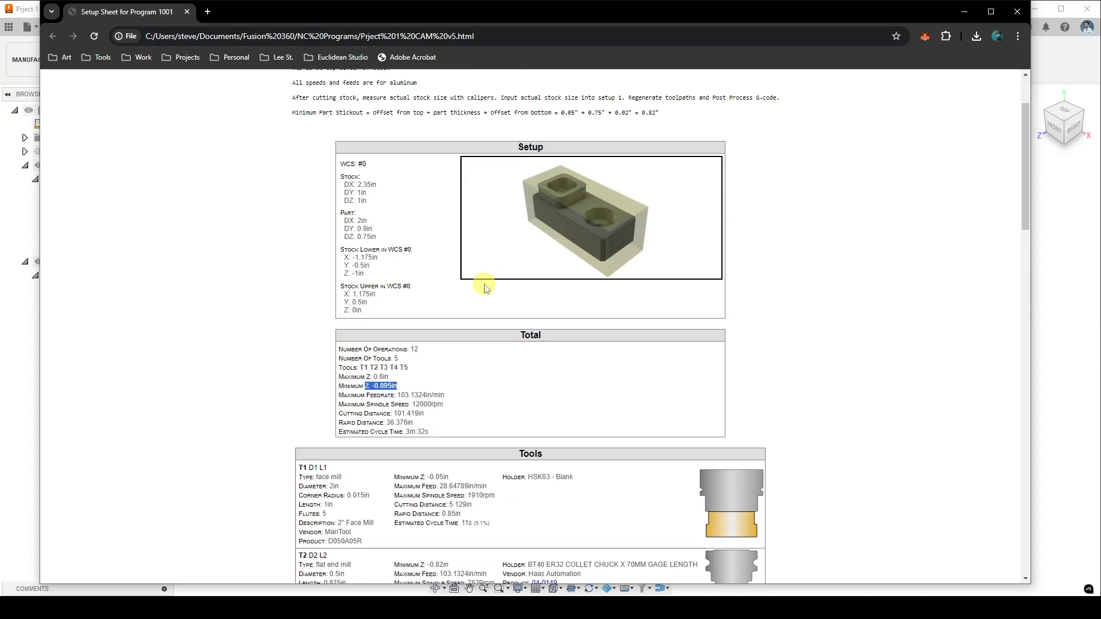
Check the Minimum Z listed in the Tools section for drill T5 and for the 1/2" flat end mill T2
scroll(640, 177, "down", 9)
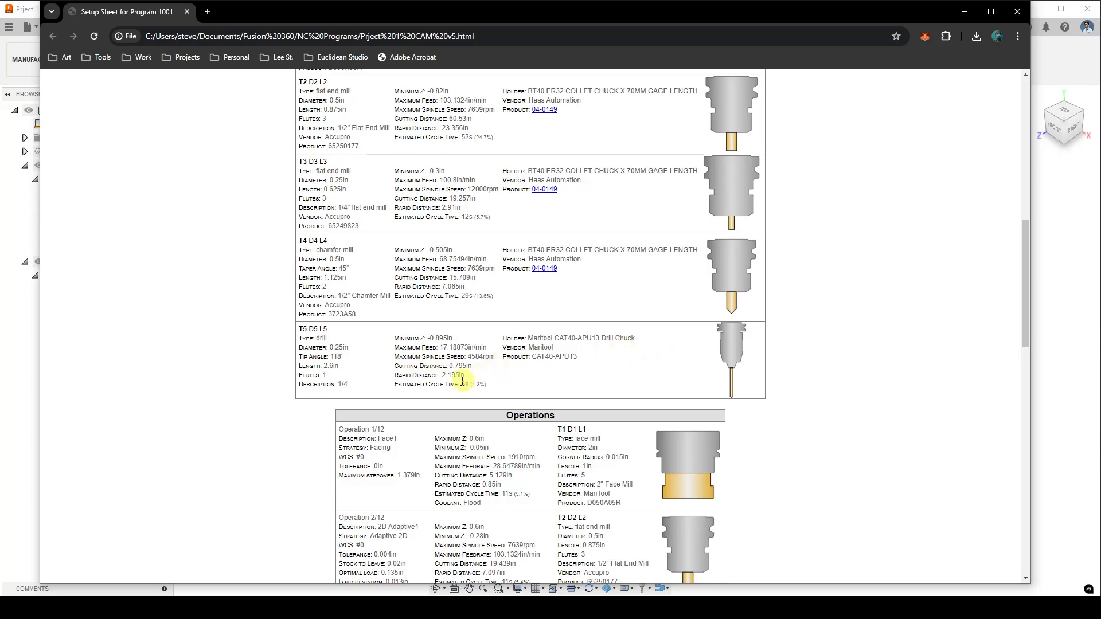
left_click_drag(426, 336, 453, 338)
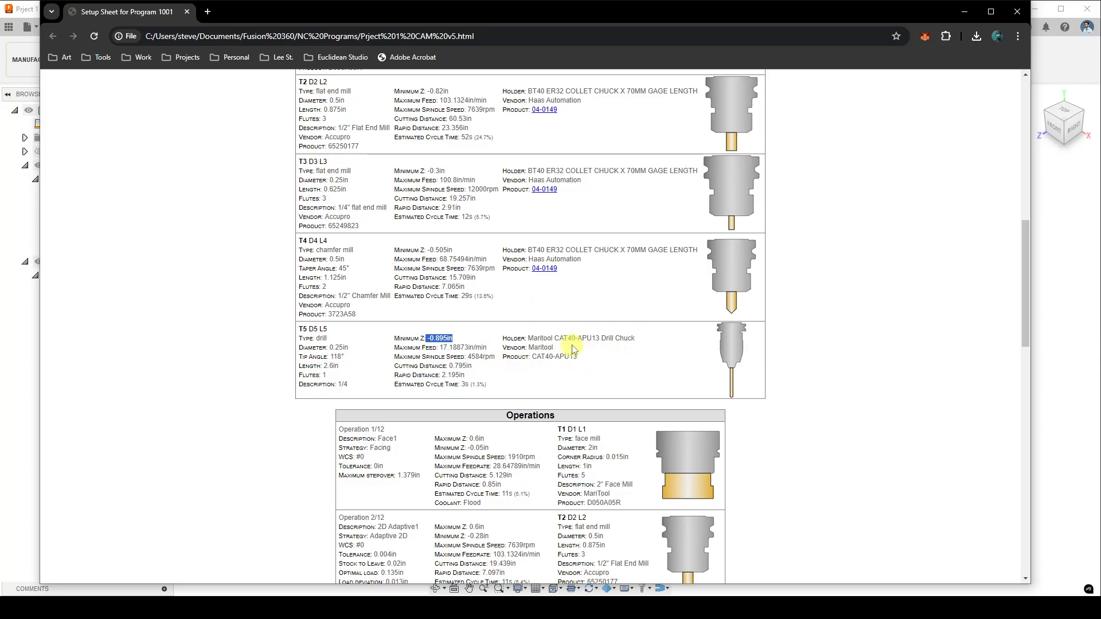
scroll(584, 352, "up", 2)
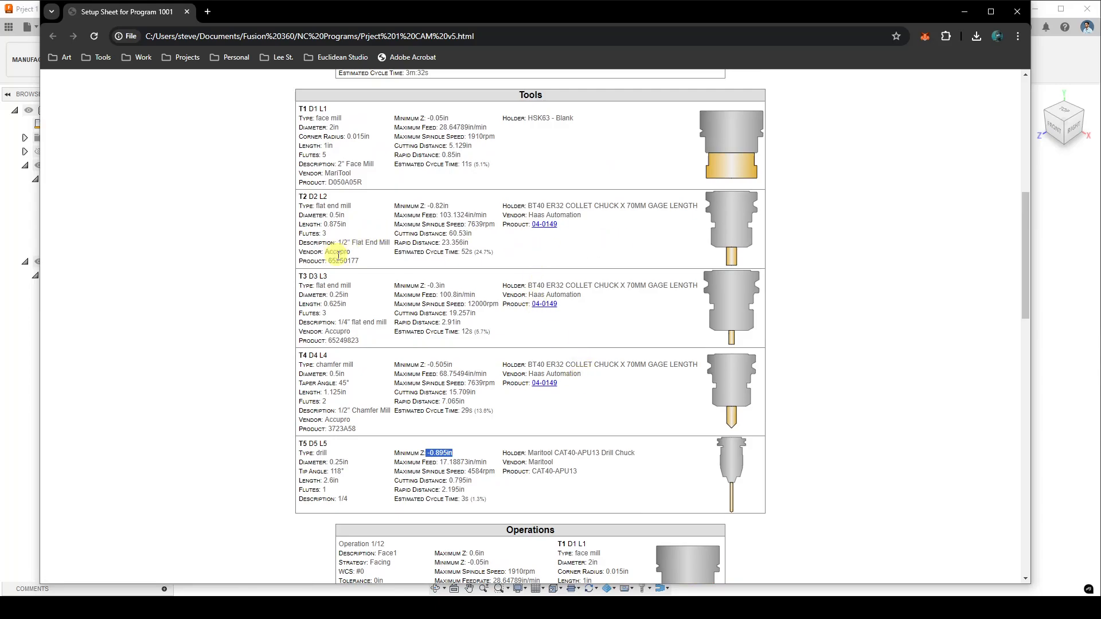
left_click_drag(399, 207, 458, 209)
left_click(458, 209)
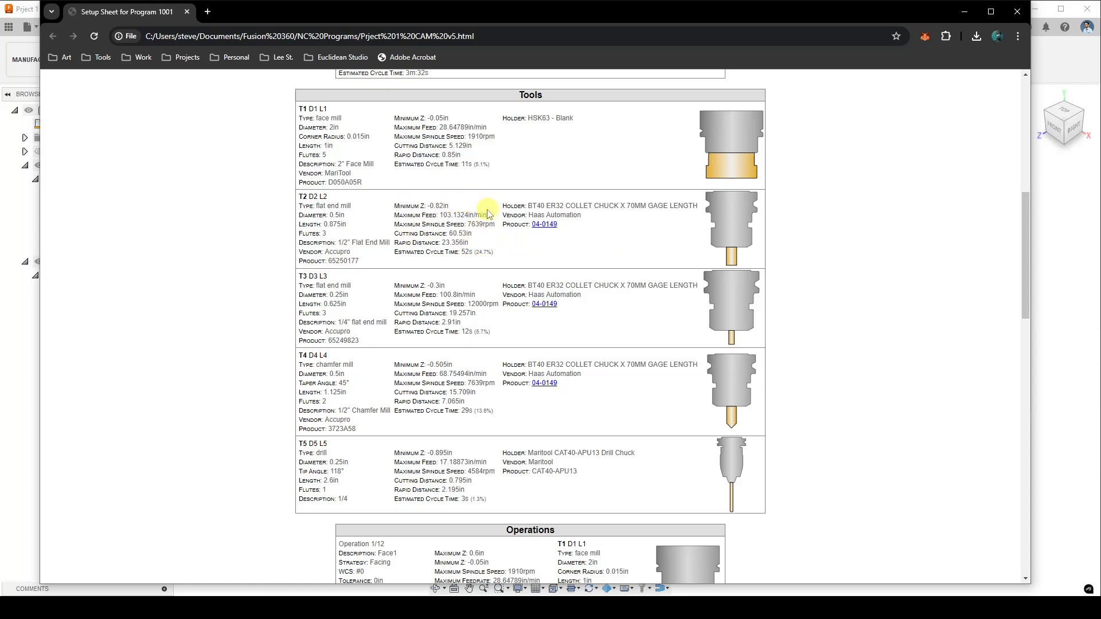
Recheck the minimum part stickout note against the tools' Minimum Z values and return to the beginning of the sheet
scroll(482, 211, "up", 8)
scroll(504, 204, "up", 1)
left_click_drag(635, 211, 662, 212)
scroll(711, 226, "down", 6)
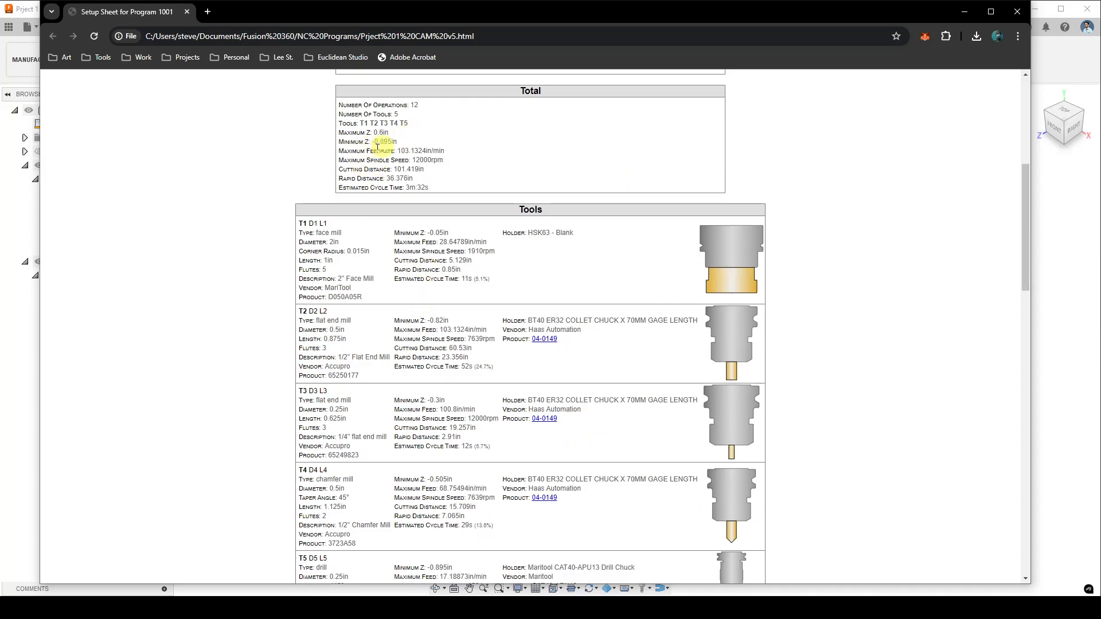
scroll(526, 342, "down", 2)
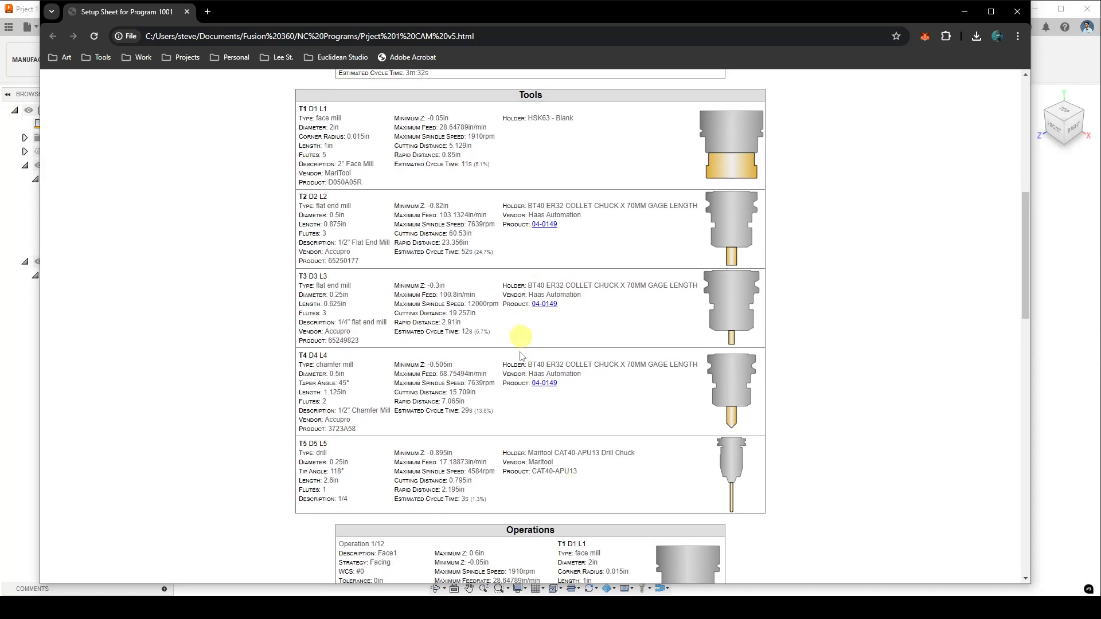
scroll(453, 458, "up", 1)
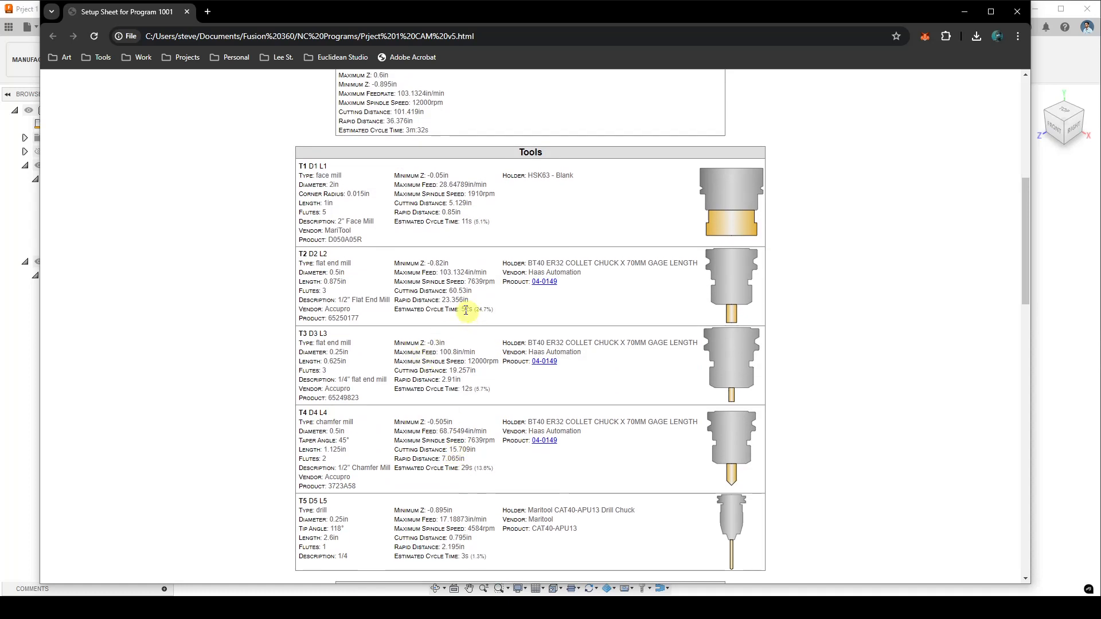
scroll(458, 321, "up", 2)
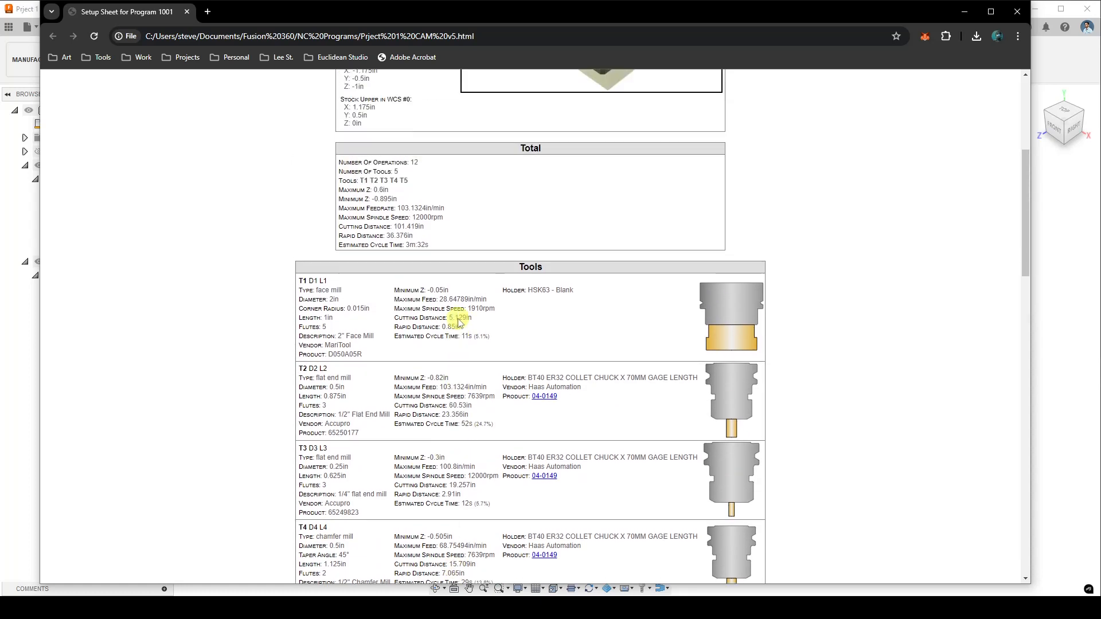
scroll(470, 335, "up", 3)
scroll(470, 337, "up", 2)
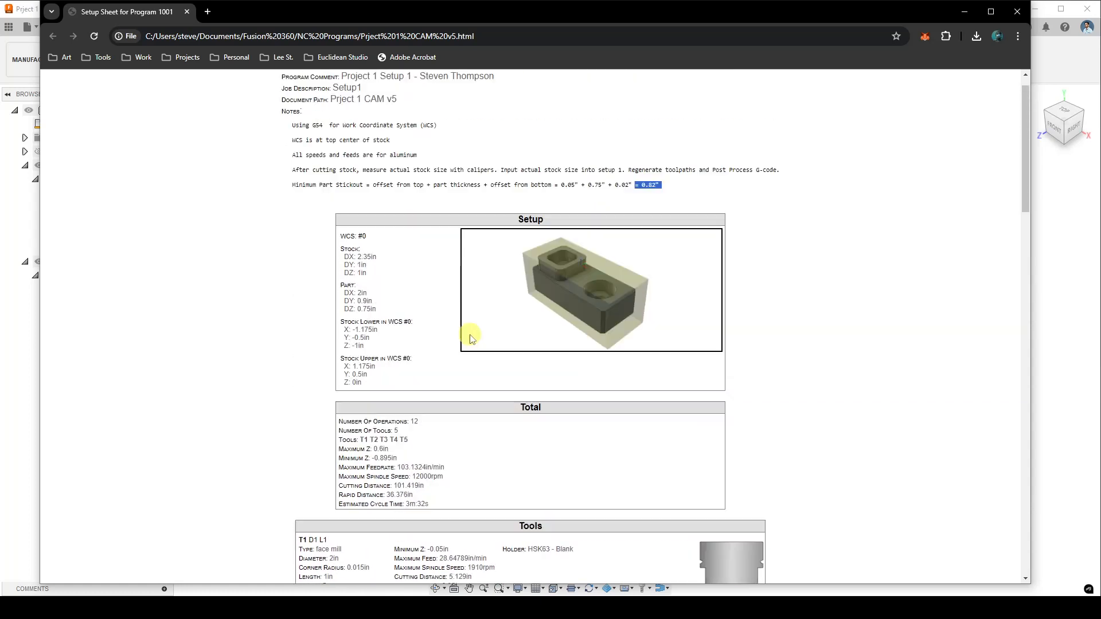
scroll(445, 340, "down", 3)
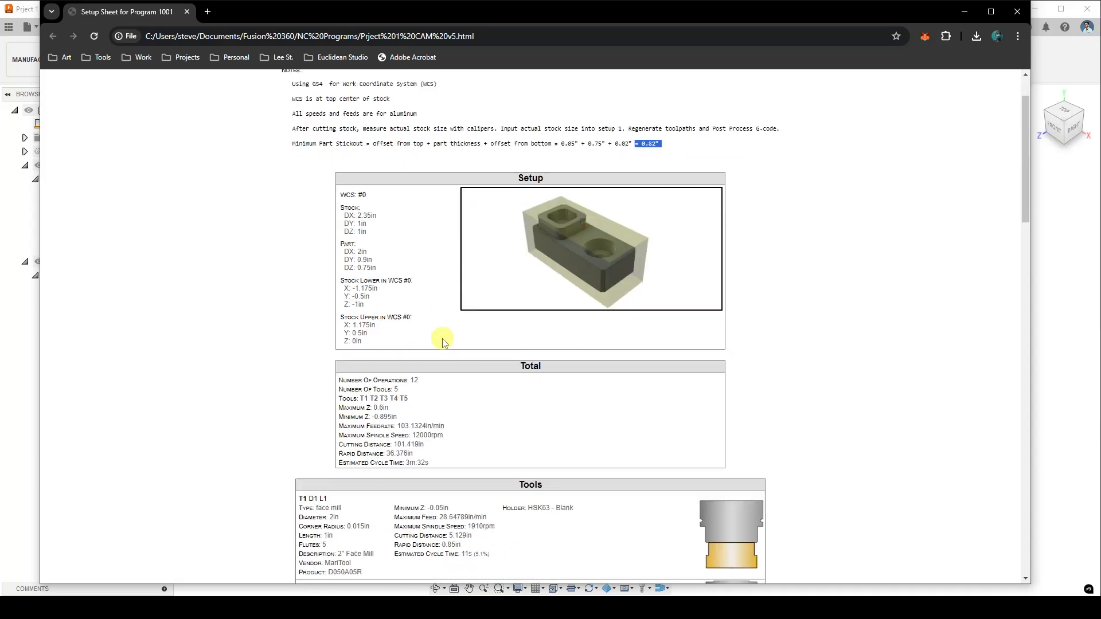
scroll(443, 342, "up", 3)
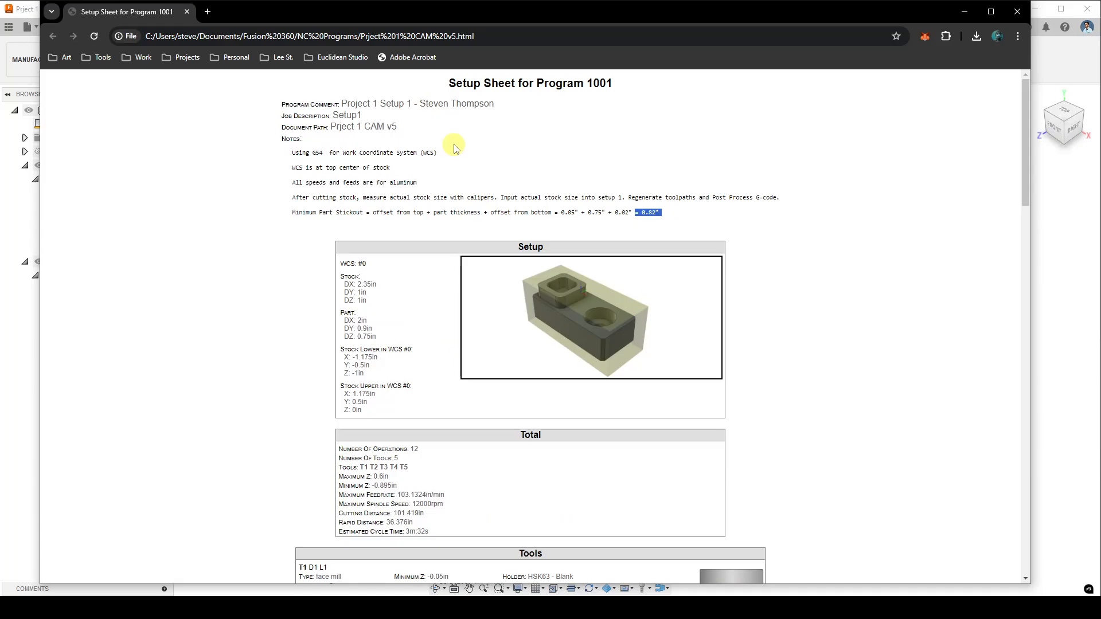
Preview the setup sheet's printout with Save as PDF as destination and close the preview without saving
key("ctrl+p")
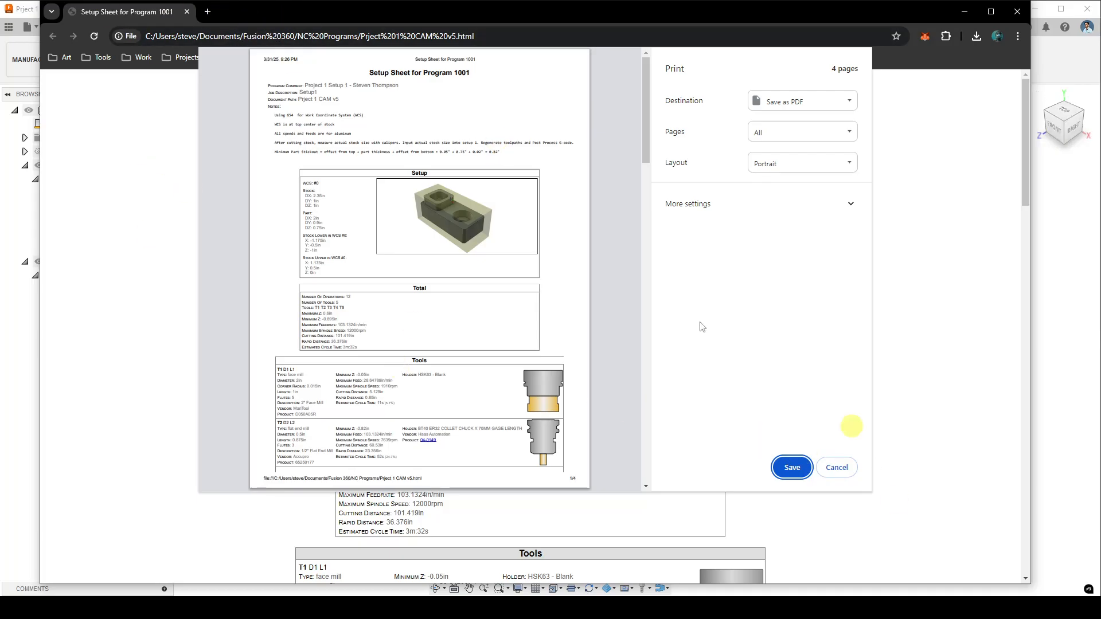
left_click(847, 463)
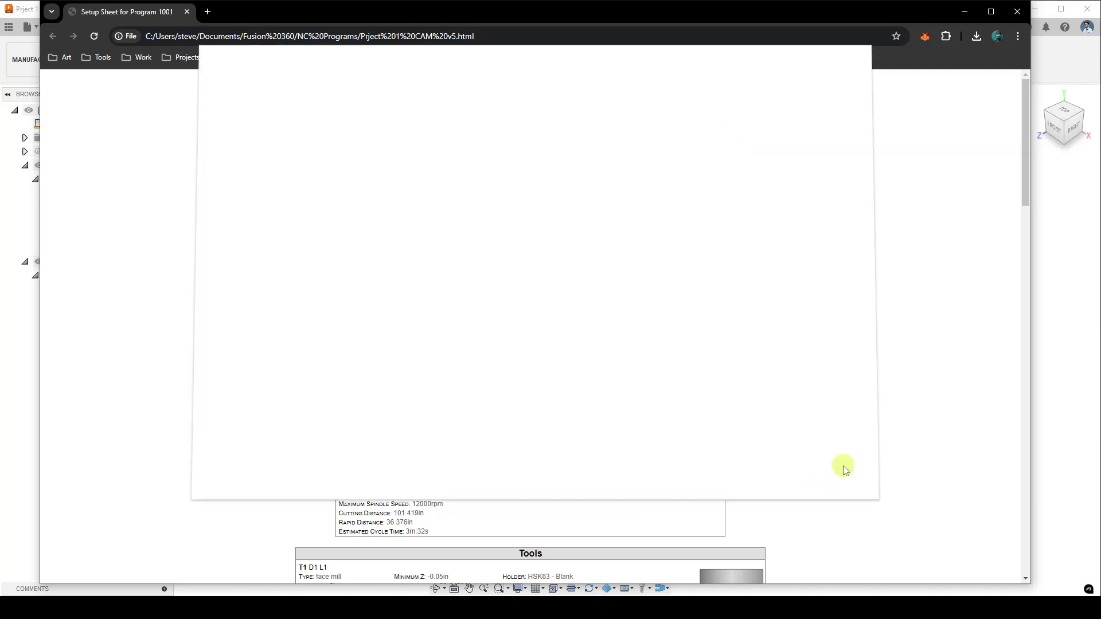
scroll(459, 367, "down", 2)
scroll(451, 361, "up", 2)
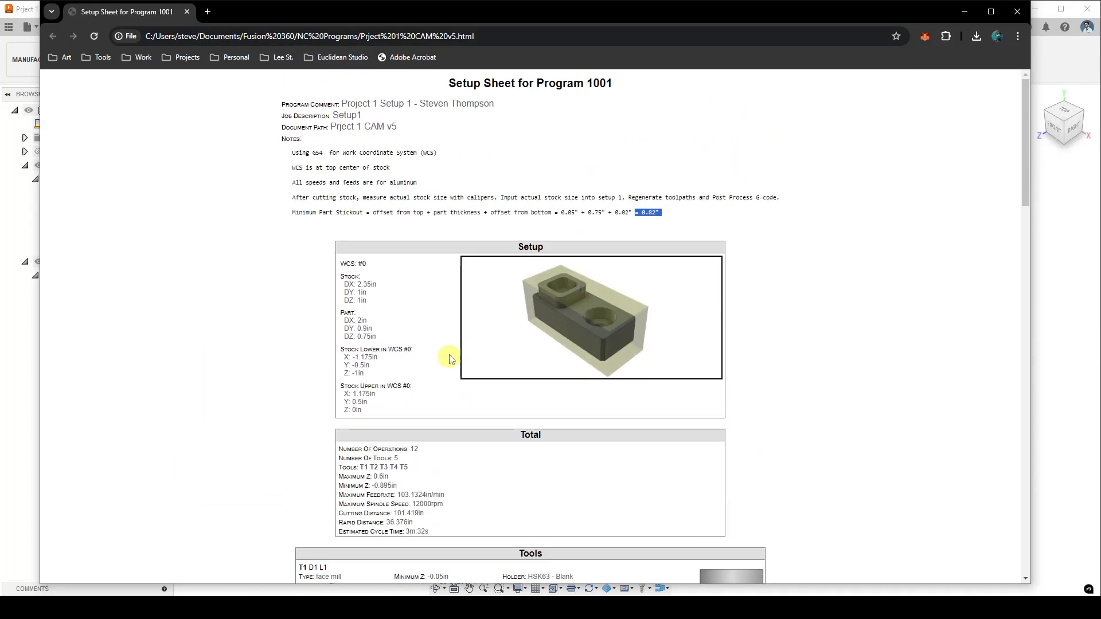
Review the sheet's WCS notes, stock and part dimensions, Total section and program comment once more
left_click_drag(298, 153, 392, 168)
left_click(368, 283)
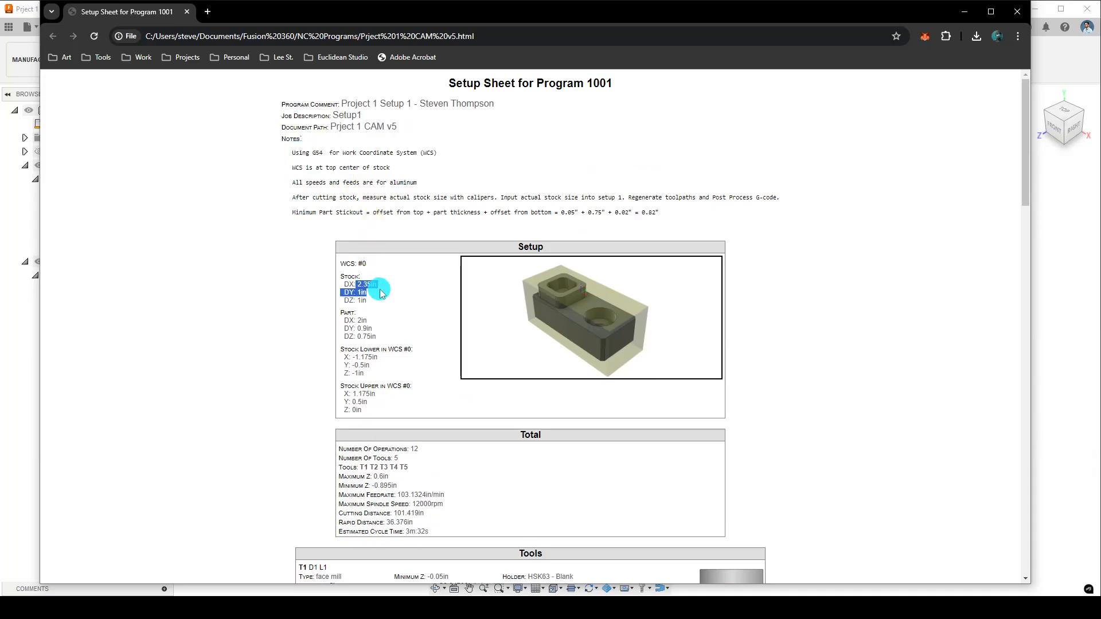
left_click_drag(354, 328, 367, 344)
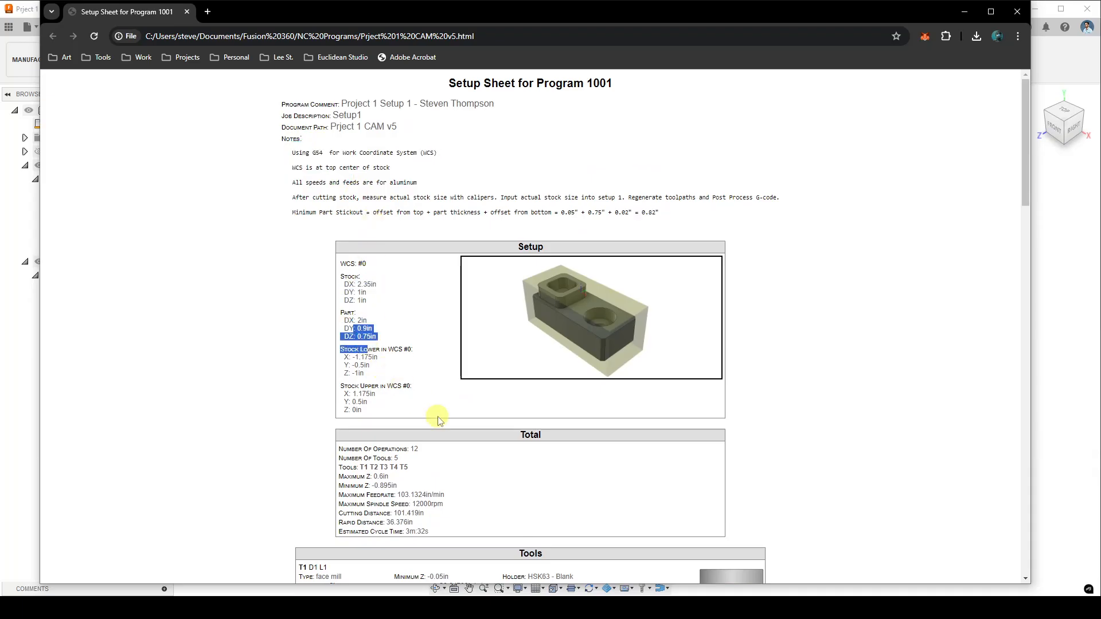
scroll(442, 436, "down", 5)
scroll(541, 358, "up", 4)
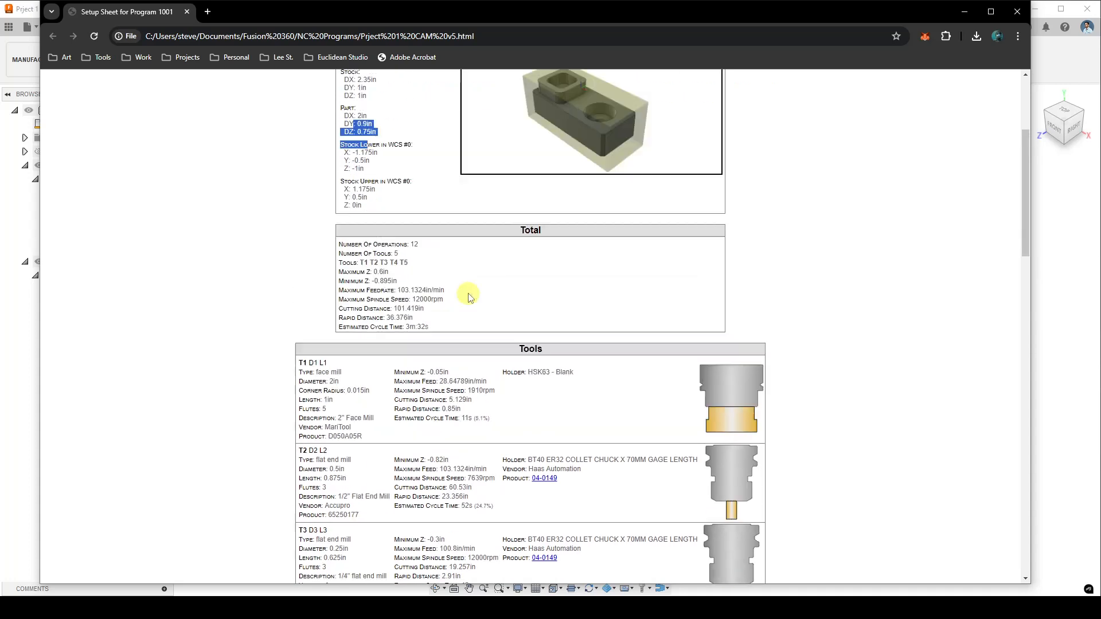
left_click(327, 148)
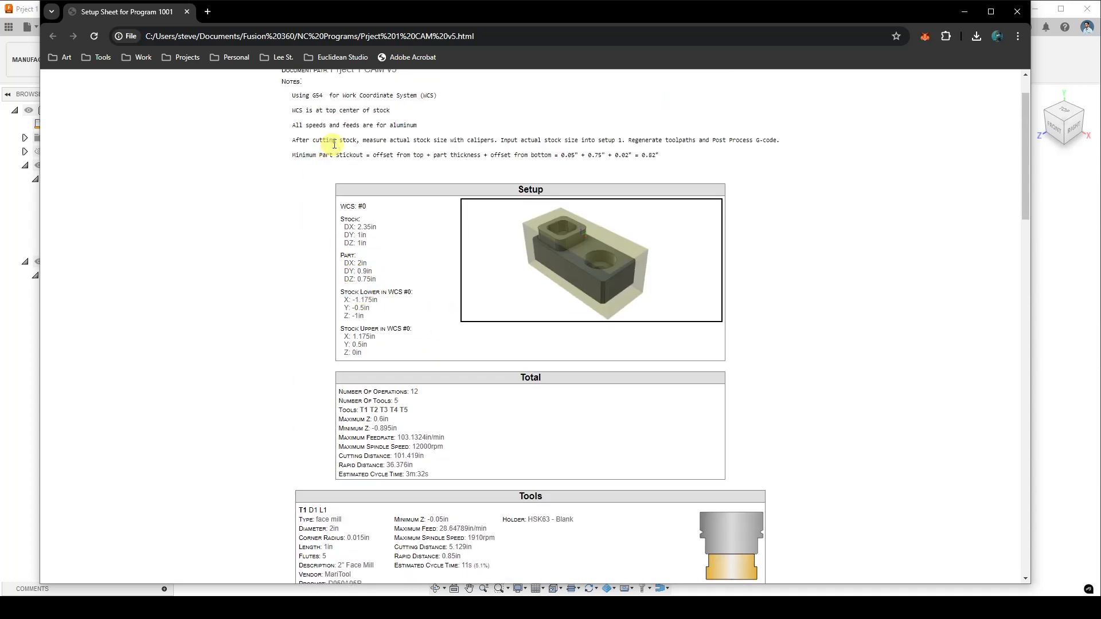
scroll(360, 153, "up", 1)
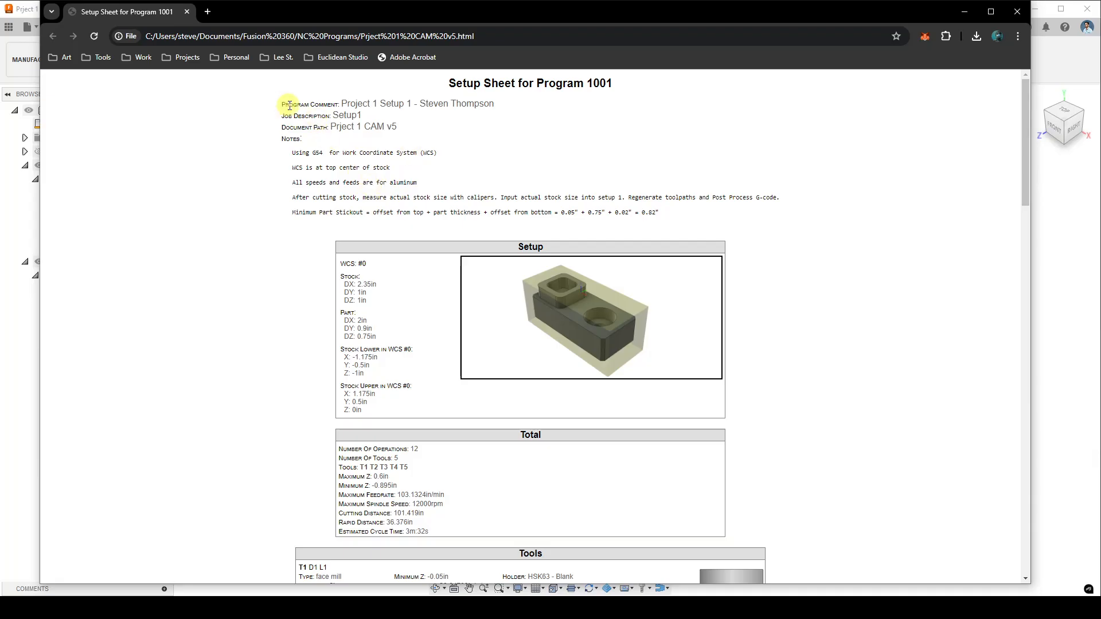
left_click_drag(291, 103, 294, 104)
scroll(361, 162, "down", 2)
scroll(362, 163, "up", 2)
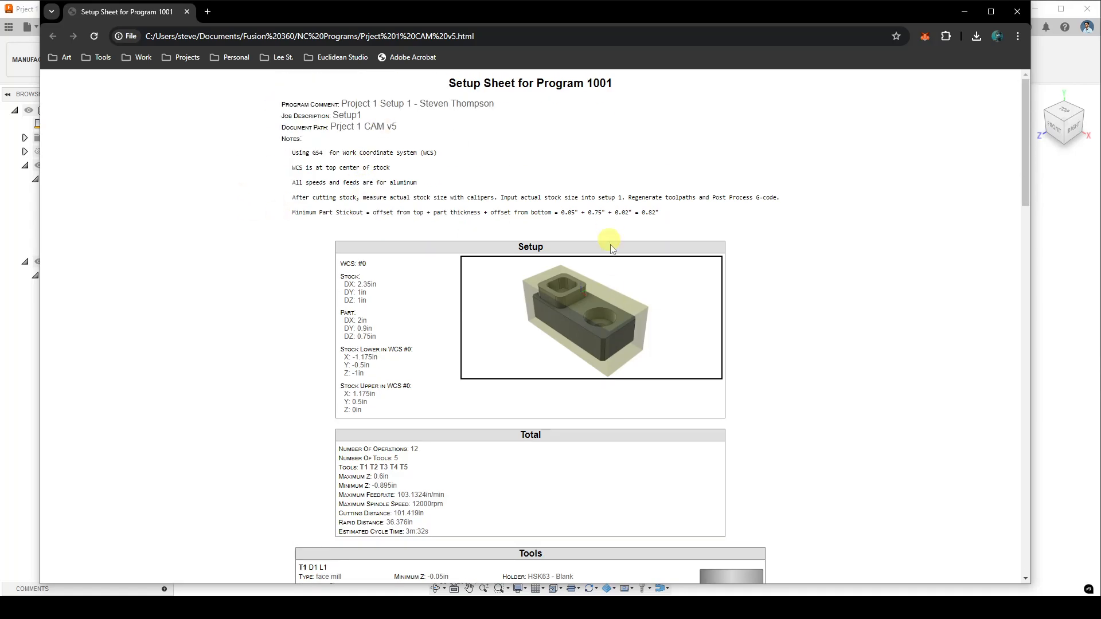
Move the setup sheet's browser window out of the way and inspect the part inside its stock in Fusion
left_click(817, 18)
left_click_drag(818, 15, 0, 62)
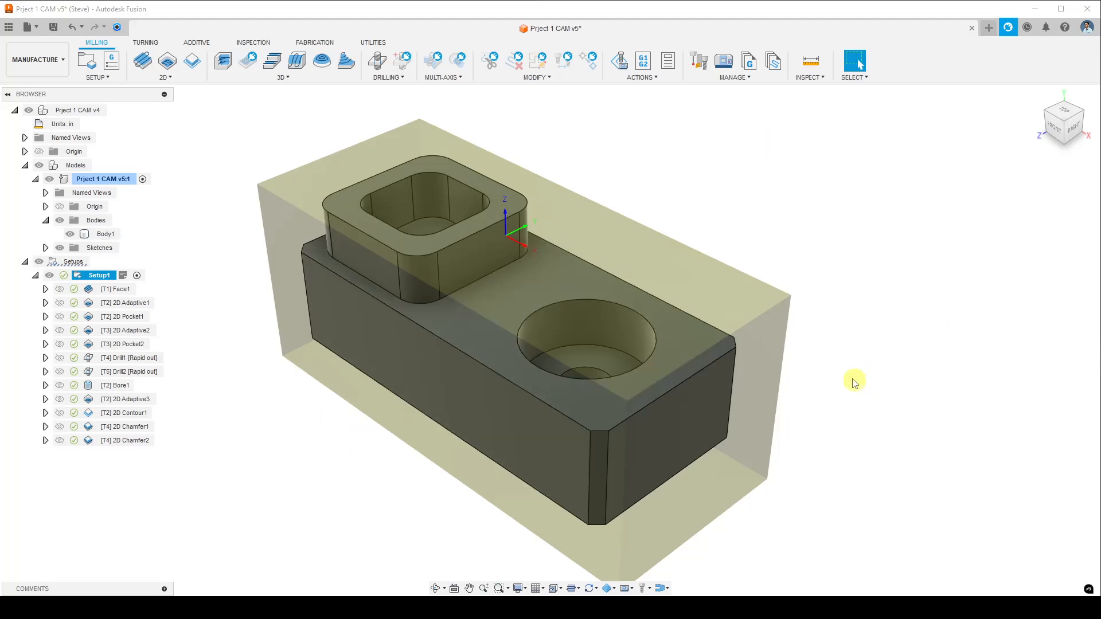
middle_click_drag(772, 332, 782, 322, "shift")
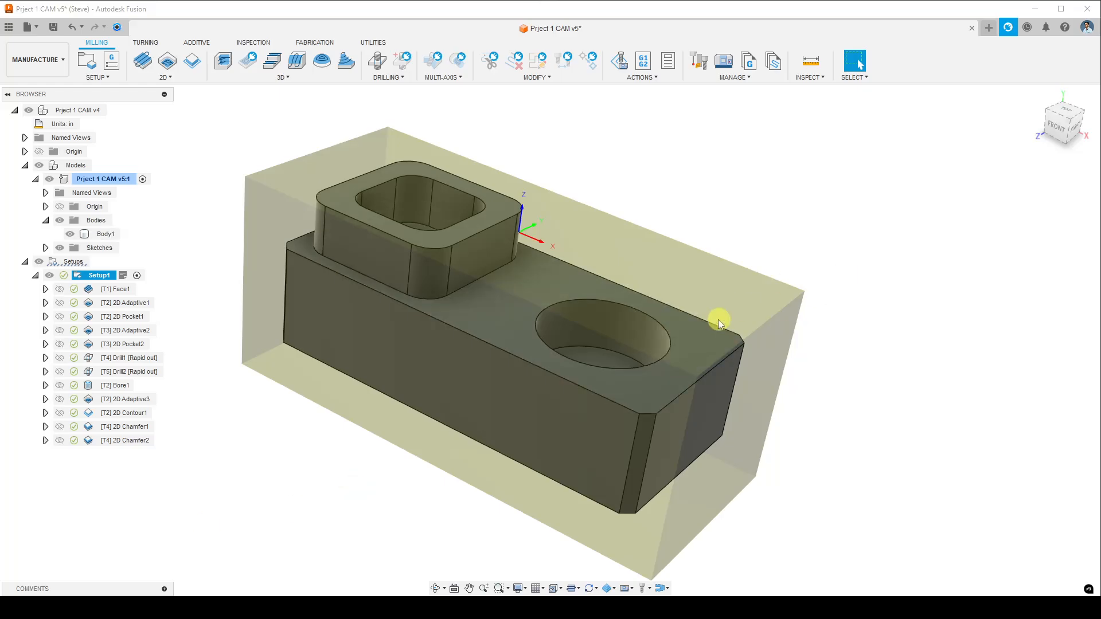
mouse_move(705, 312)
middle_mouse_down("shift")
mouse_move(717, 293)
mouse_move(703, 320)
middle_mouse_up("shift")
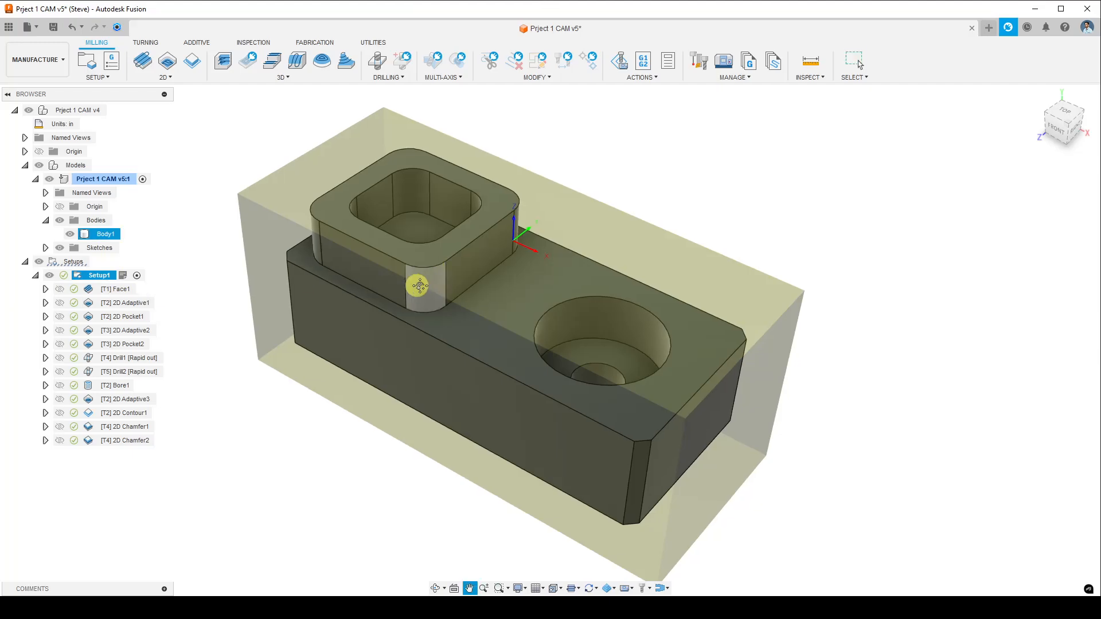
middle_click_drag(414, 284, 458, 294)
Display the Face1 toolpath on the part and look over Setup1 and its operations
left_click(107, 292)
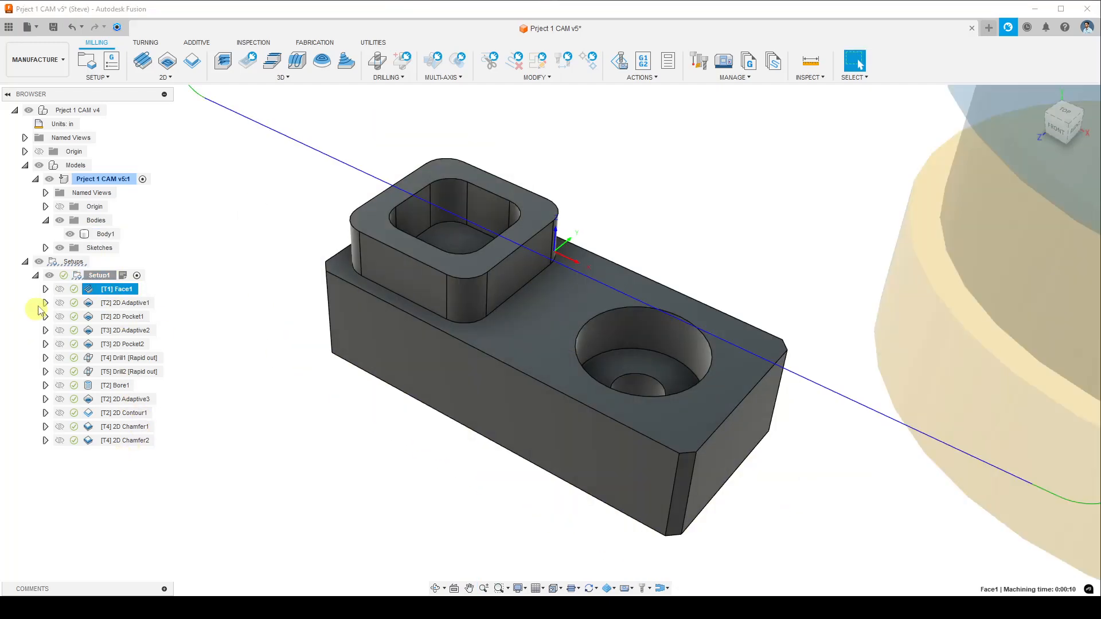
left_click(311, 429)
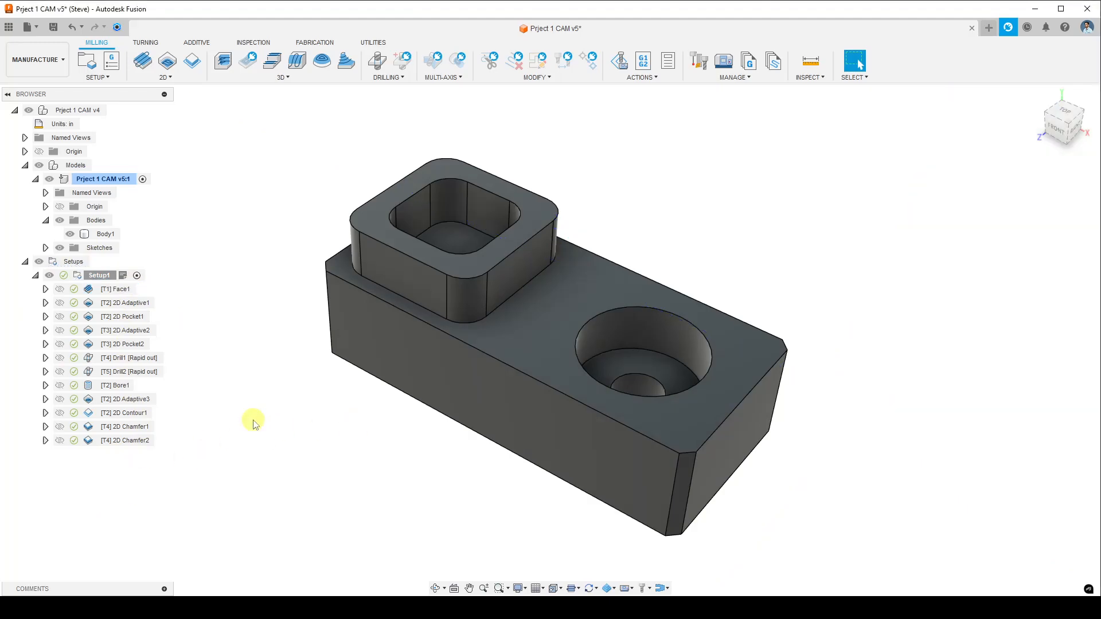
mouse_move(347, 460)
middle_mouse_down("shift")
mouse_move(359, 447)
mouse_move(346, 455)
middle_mouse_up("shift")
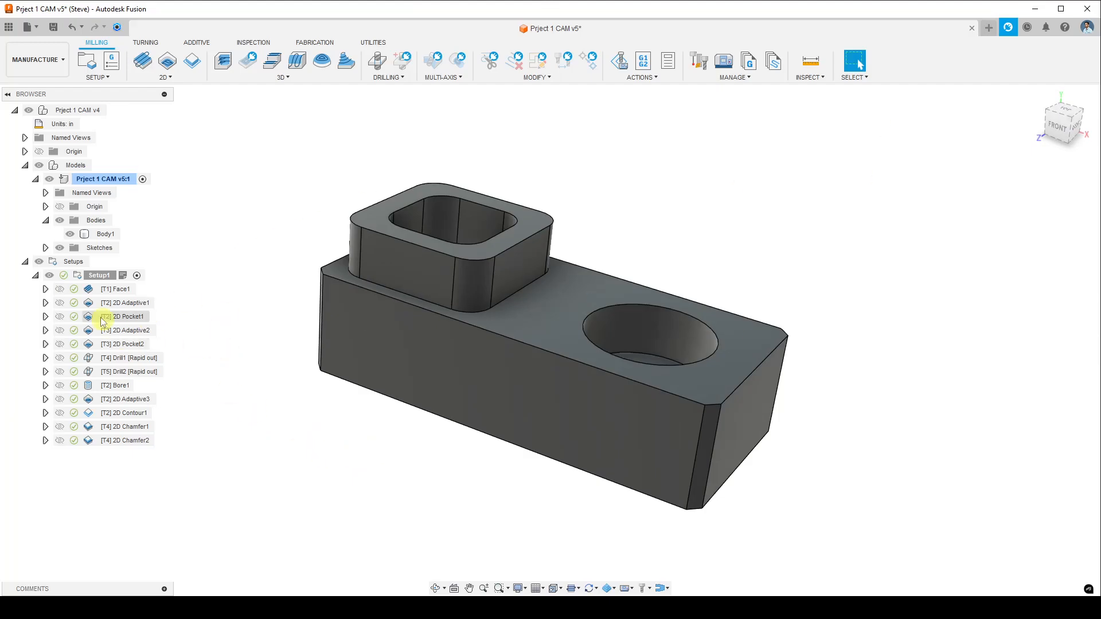
left_click(106, 280)
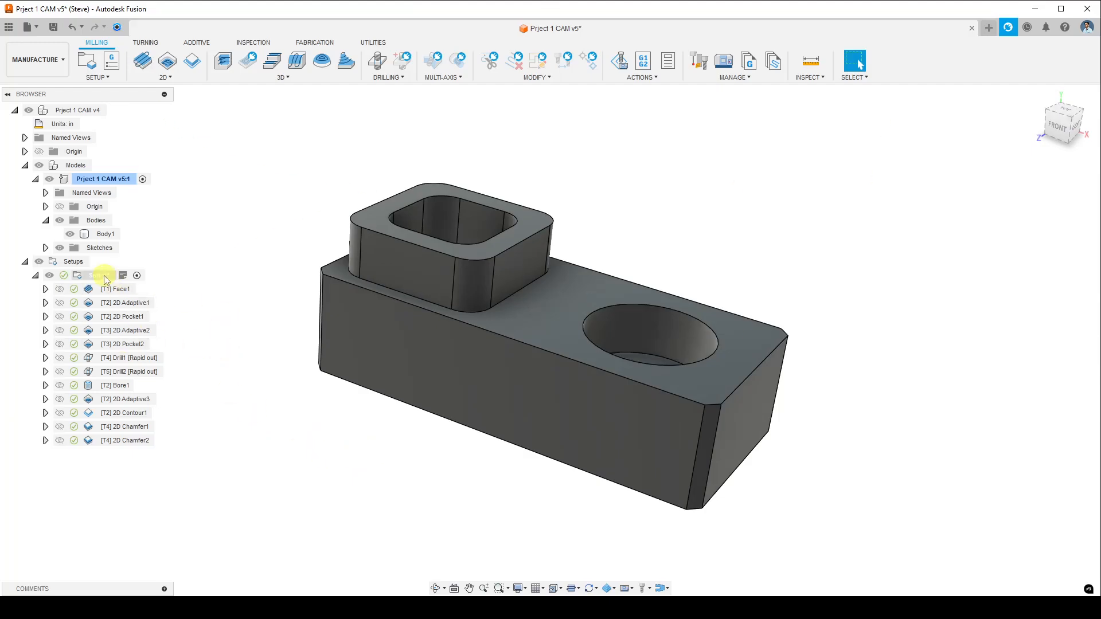
left_click(120, 290)
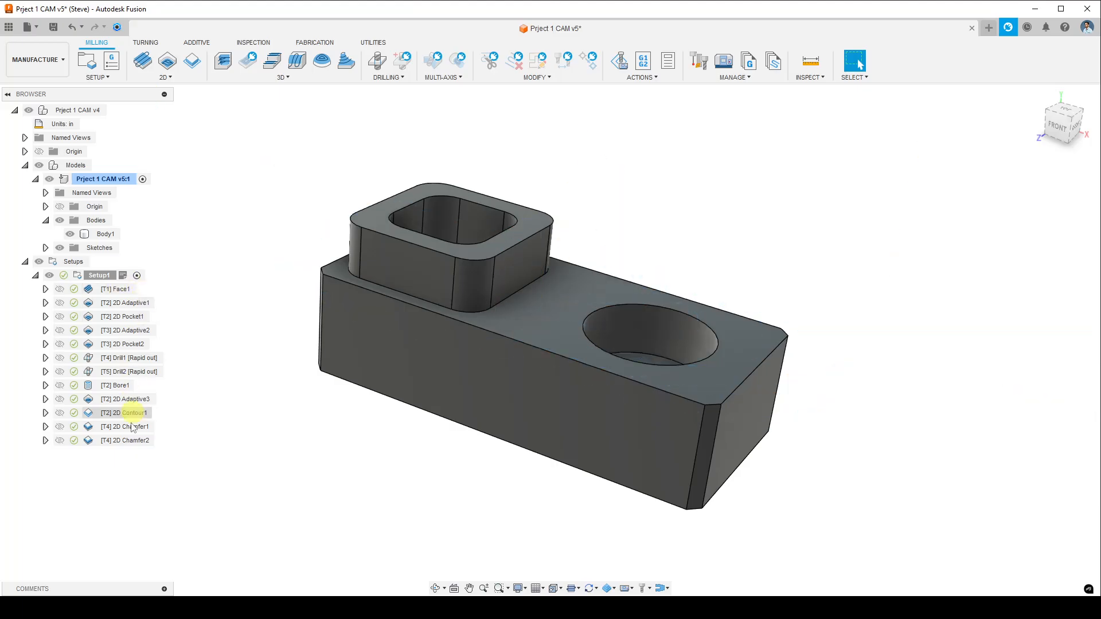
Open the post-processing settings for Setup1 and move the NC Program dialog clear of the browser tree
right_click(96, 281)
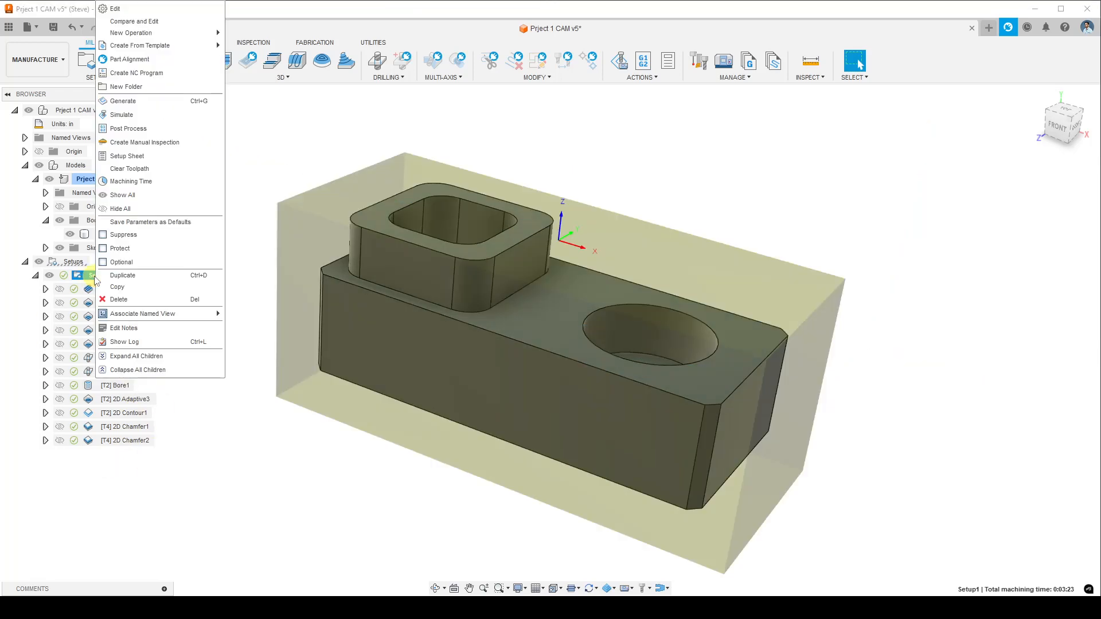
left_click(147, 129)
left_click(552, 225)
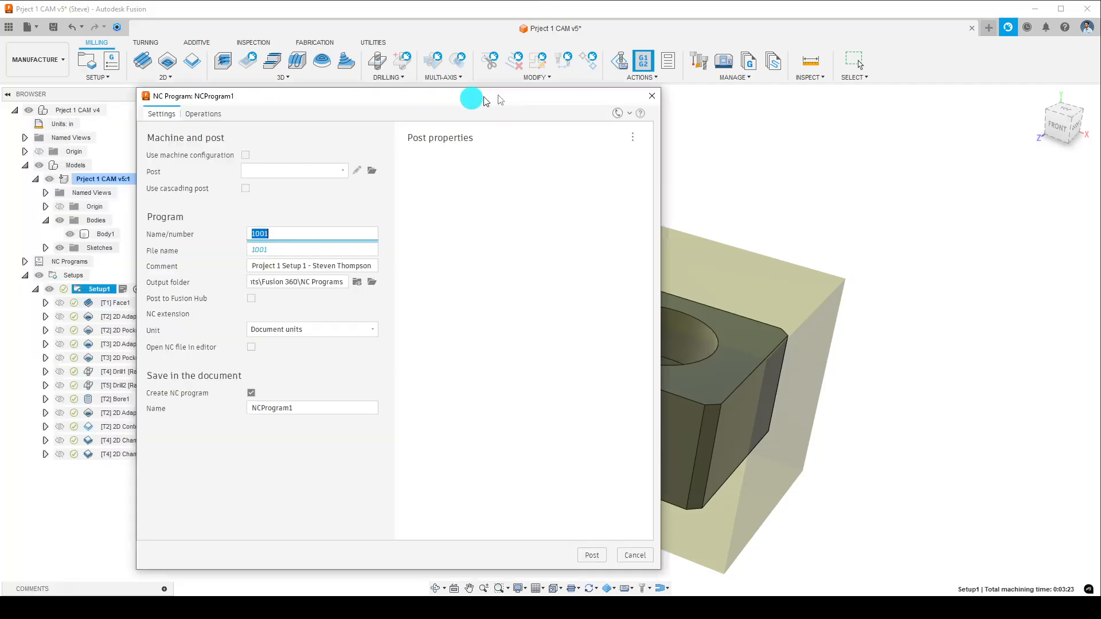
left_click_drag(474, 98, 698, 70)
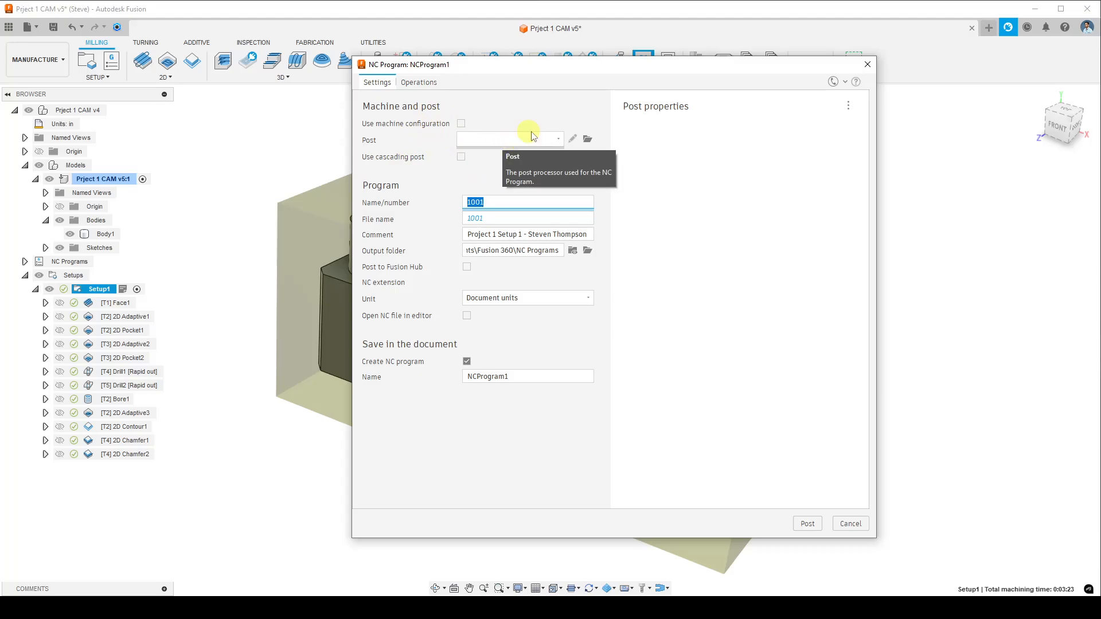
Look over the recent post processors and open the Fusion library in the Post Library
left_click(559, 141)
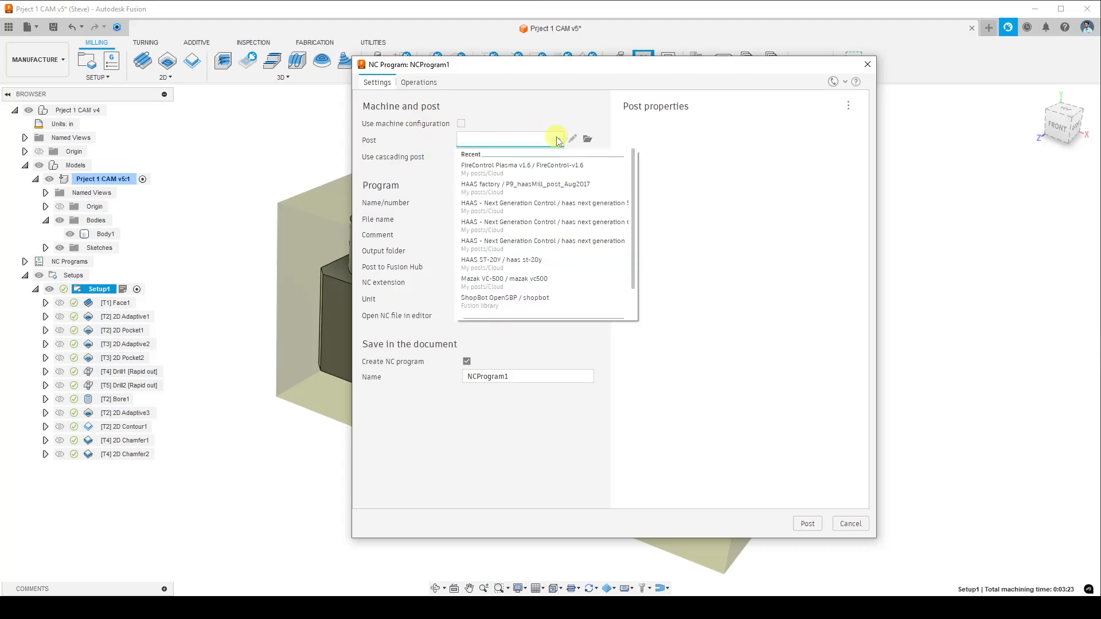
left_click(559, 141)
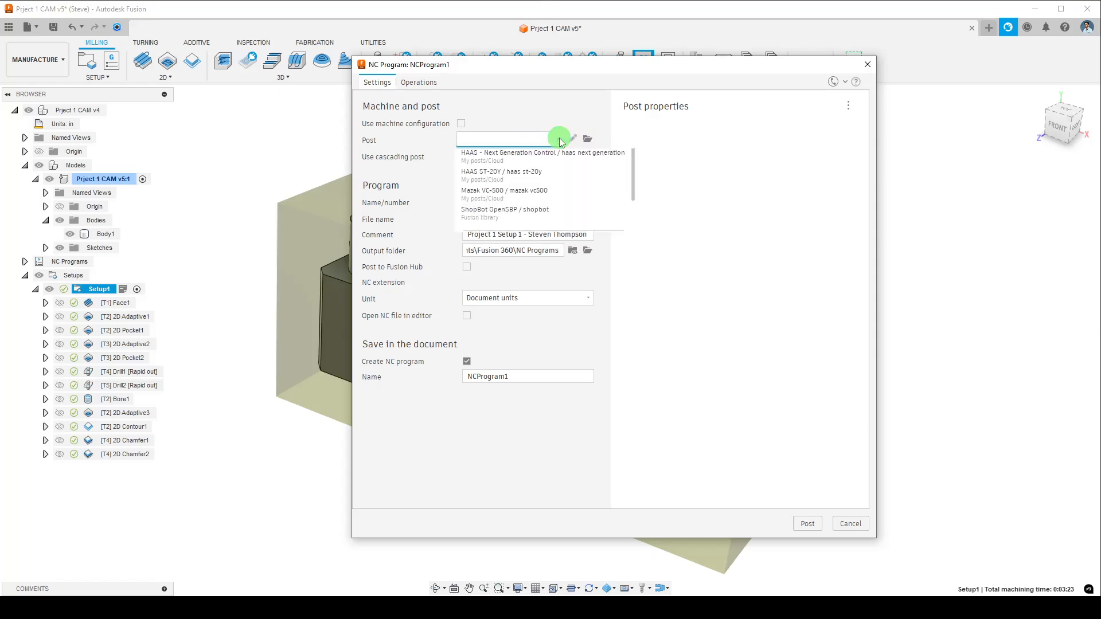
left_click(559, 140)
scroll(562, 235, "down", 2)
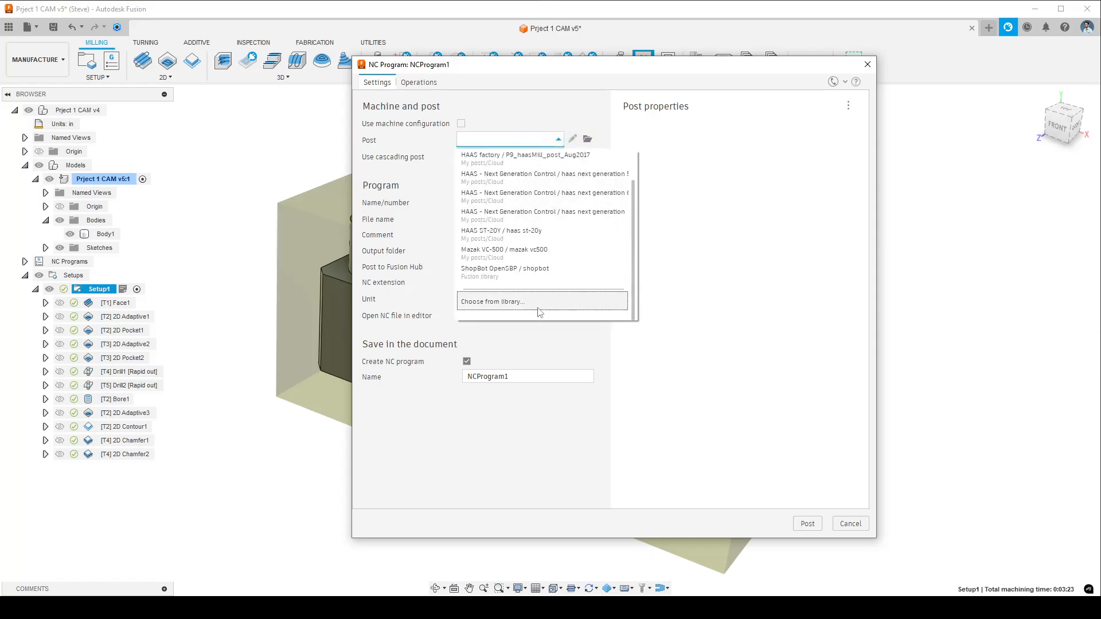
scroll(548, 229, "up", 2)
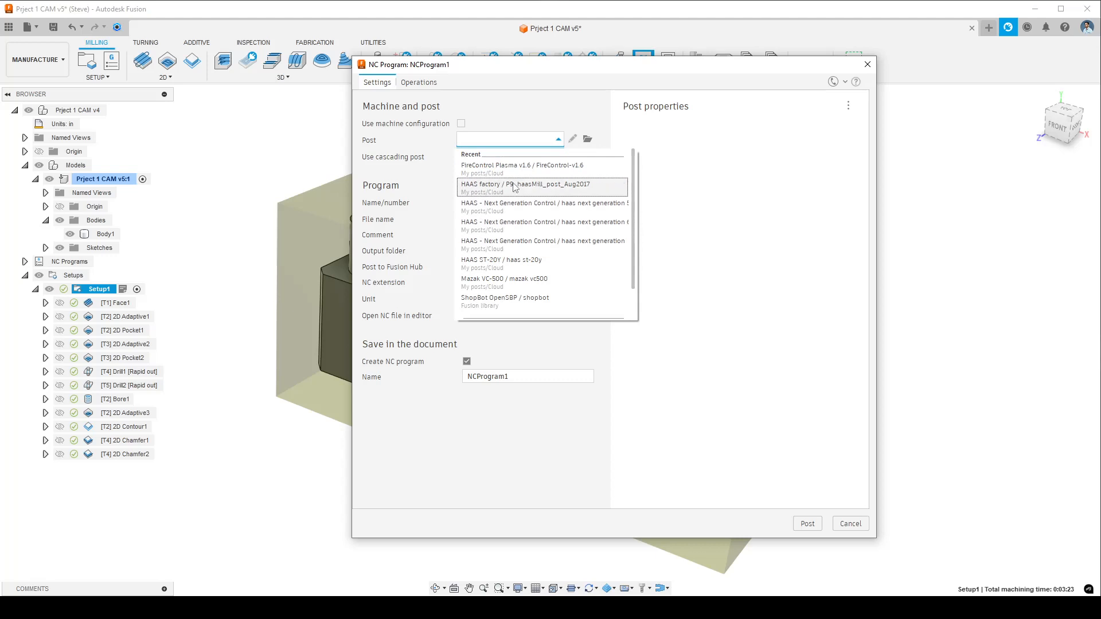
left_click(542, 140)
left_click(544, 141)
scroll(547, 203, "down", 2)
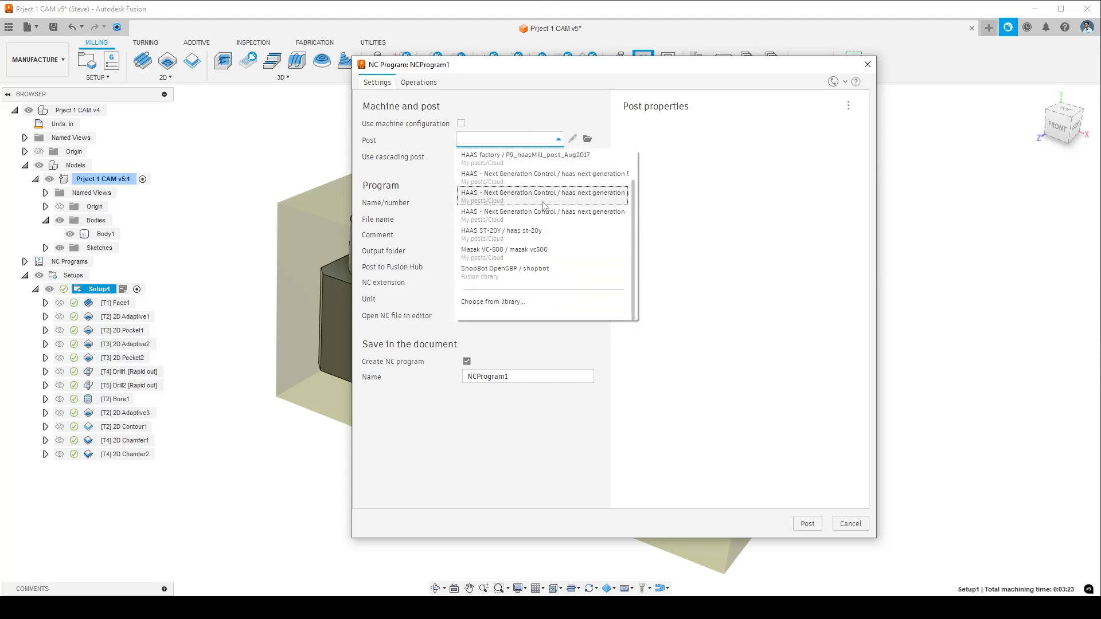
left_click(490, 303)
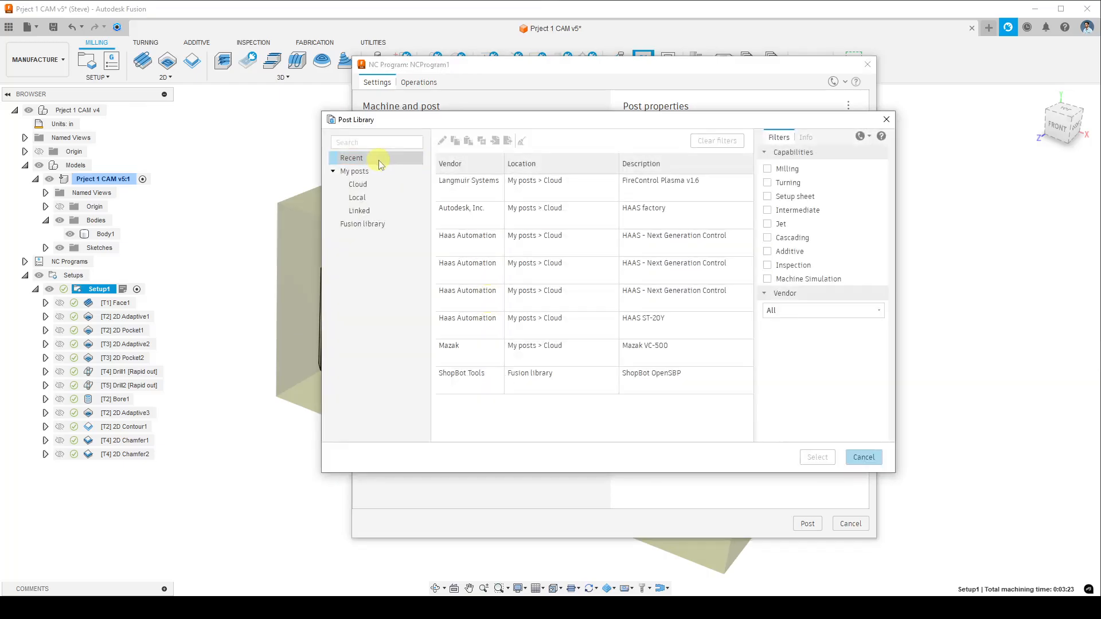
left_click(377, 224)
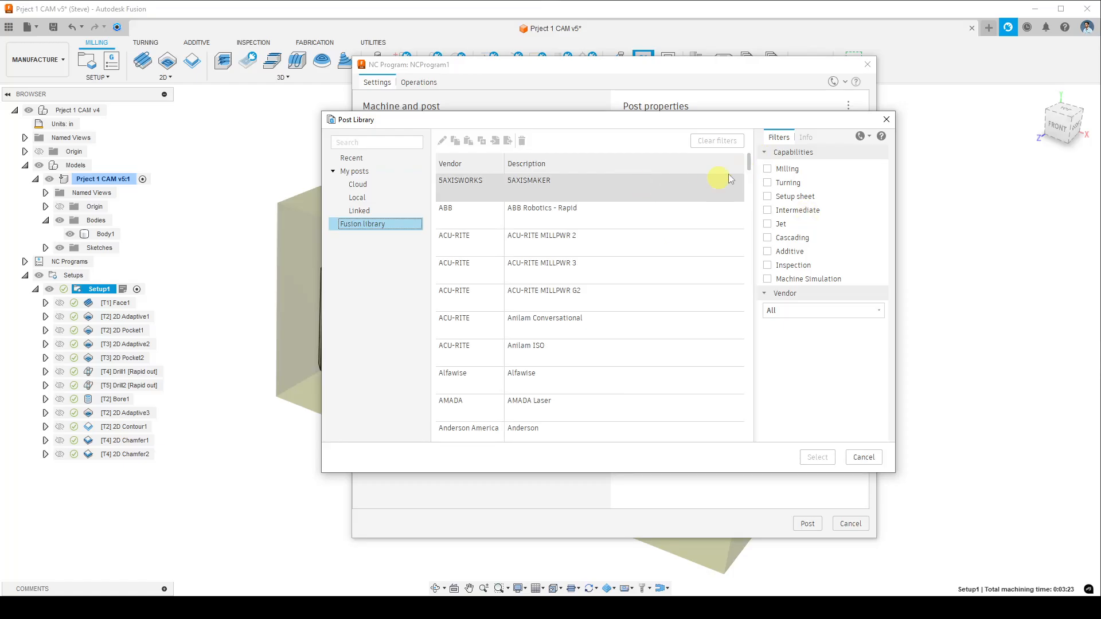
Browse the Fusion library down to the Haas Automation posts and examine the available mill and lathe post processors
left_click(748, 160)
left_click_drag(749, 166, 746, 267)
scroll(621, 305, "up", 5)
scroll(619, 305, "down", 3)
scroll(619, 307, "down", 3)
scroll(617, 302, "up", 3)
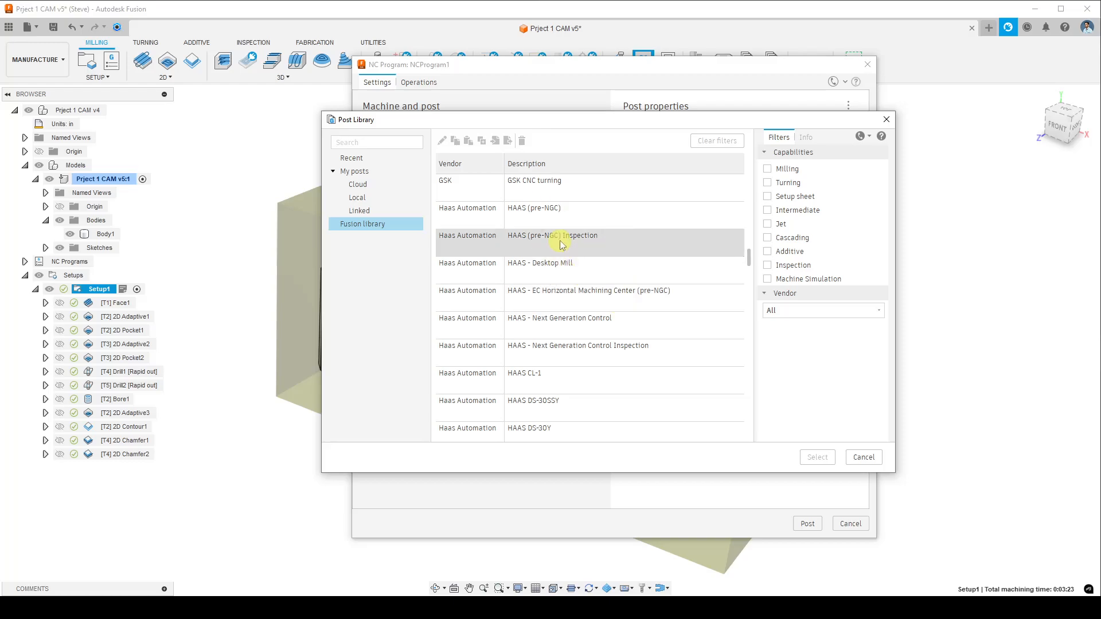
scroll(605, 267, "down", 3)
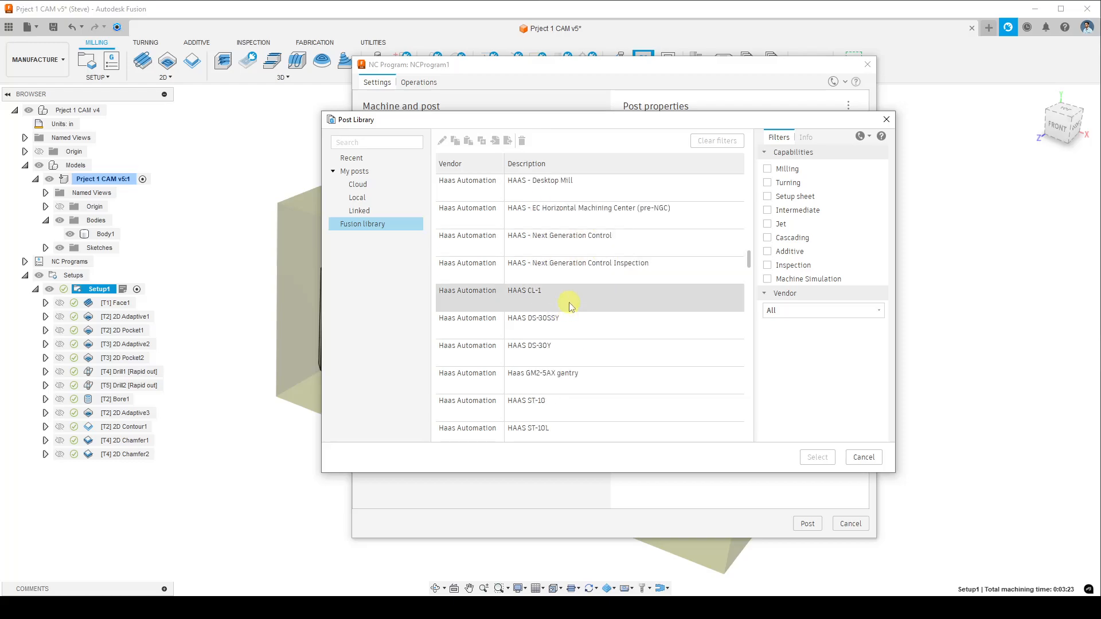
scroll(631, 291, "down", 3)
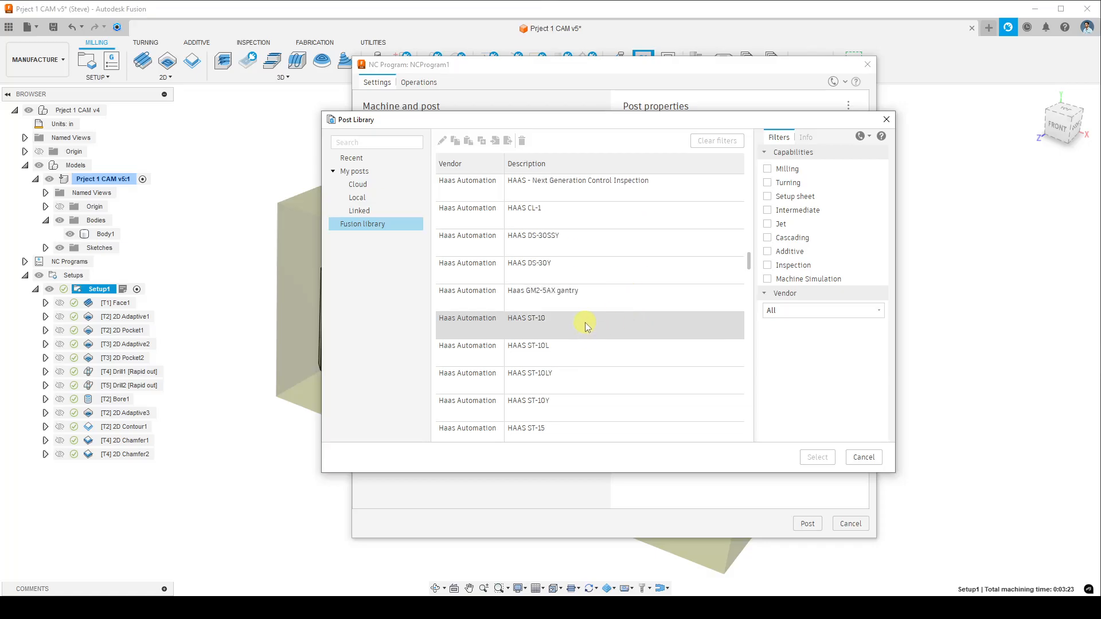
scroll(606, 285, "down", 3)
scroll(606, 285, "down", 6)
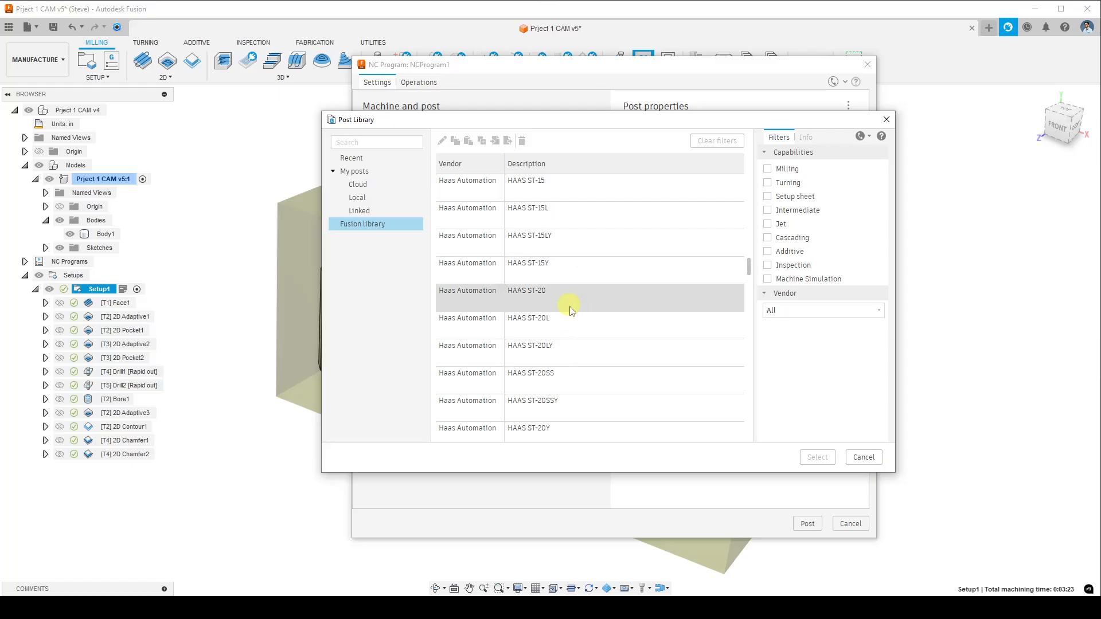
scroll(561, 230, "down", 3)
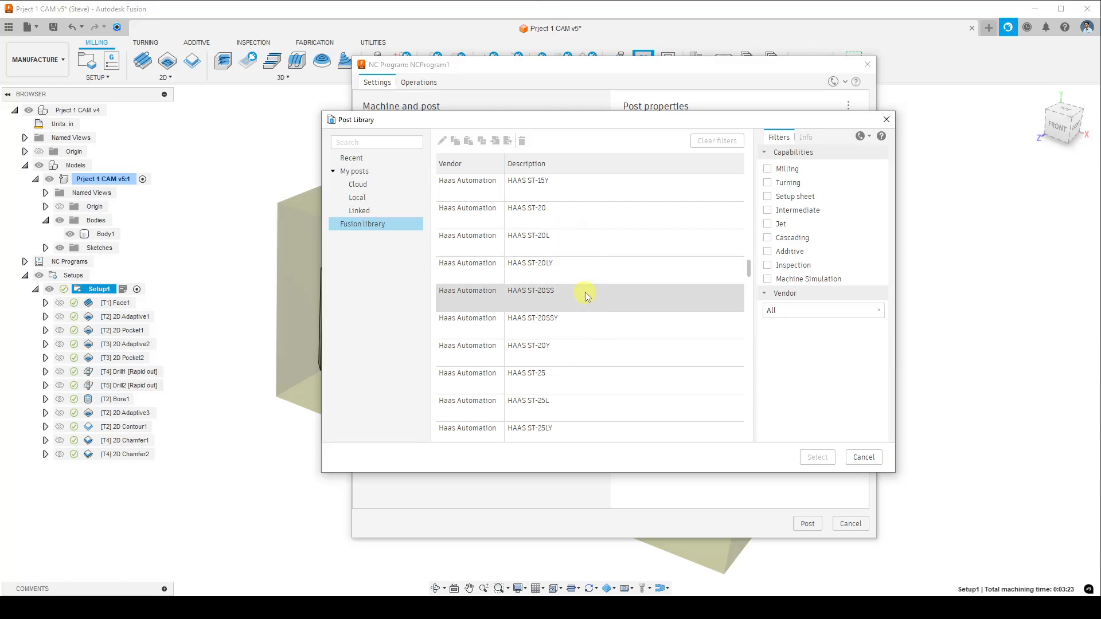
scroll(585, 291, "down", 5)
scroll(584, 290, "up", 10)
scroll(583, 292, "up", 6)
scroll(584, 291, "down", 4)
scroll(583, 292, "up", 2)
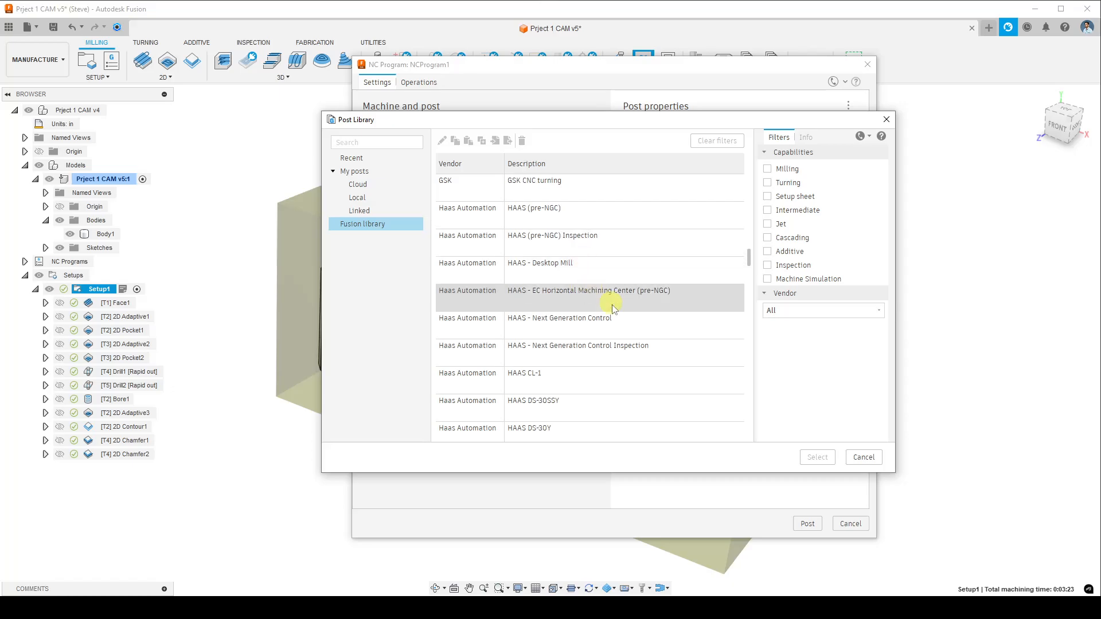
scroll(607, 304, "up", 2)
scroll(617, 311, "down", 2)
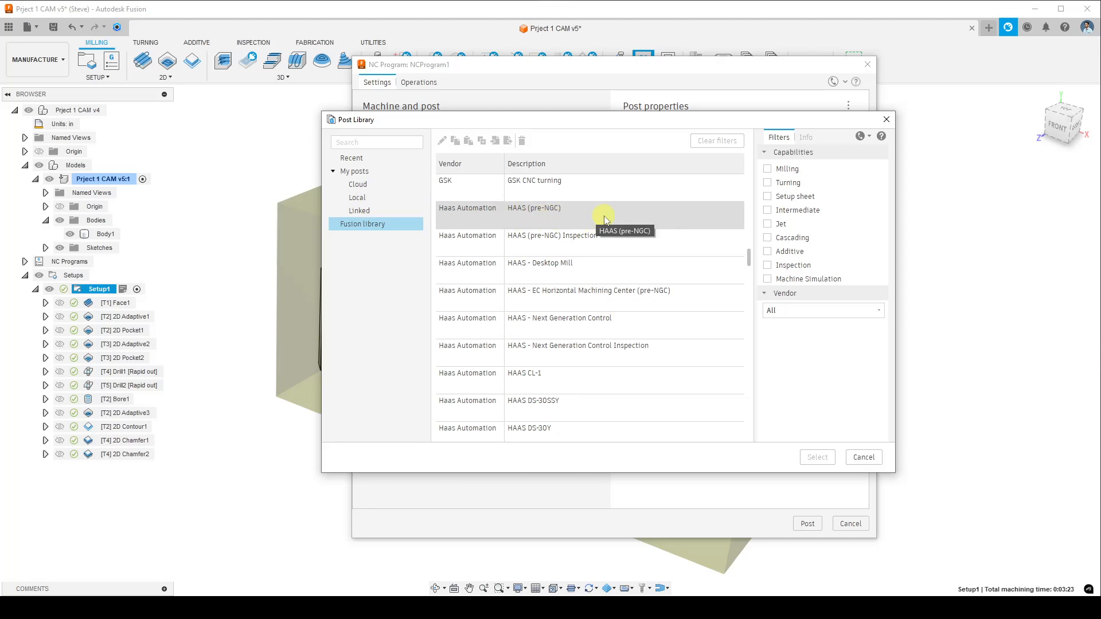
Check the description of the HAAS (pre-NGC) post and choose HAAS - Next Generation Control as the post processor
left_click(624, 215)
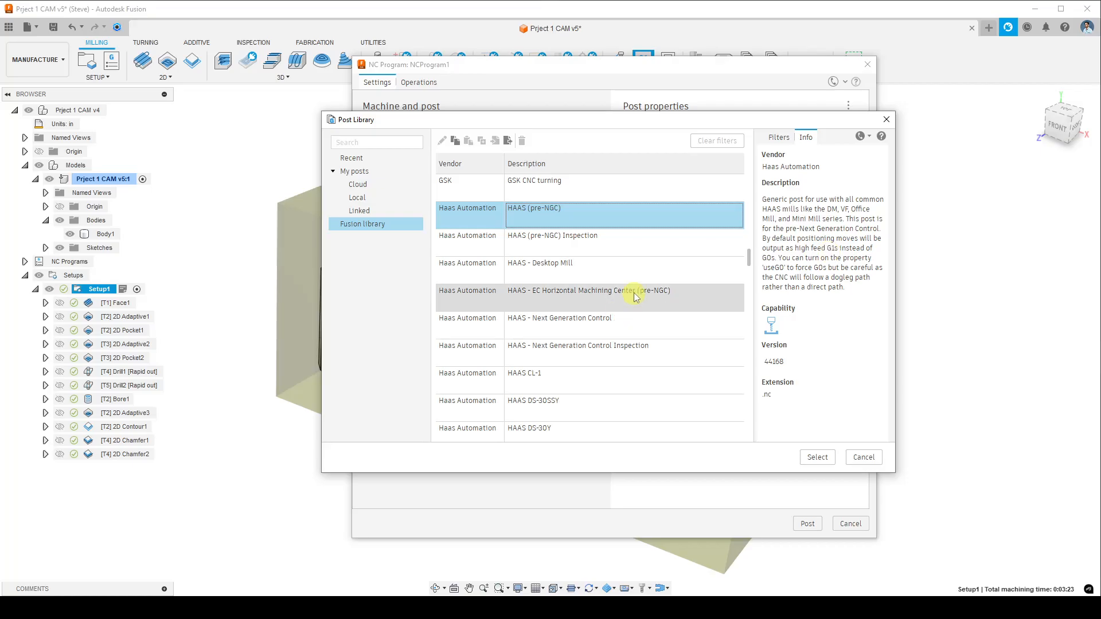
scroll(634, 294, "down", 1)
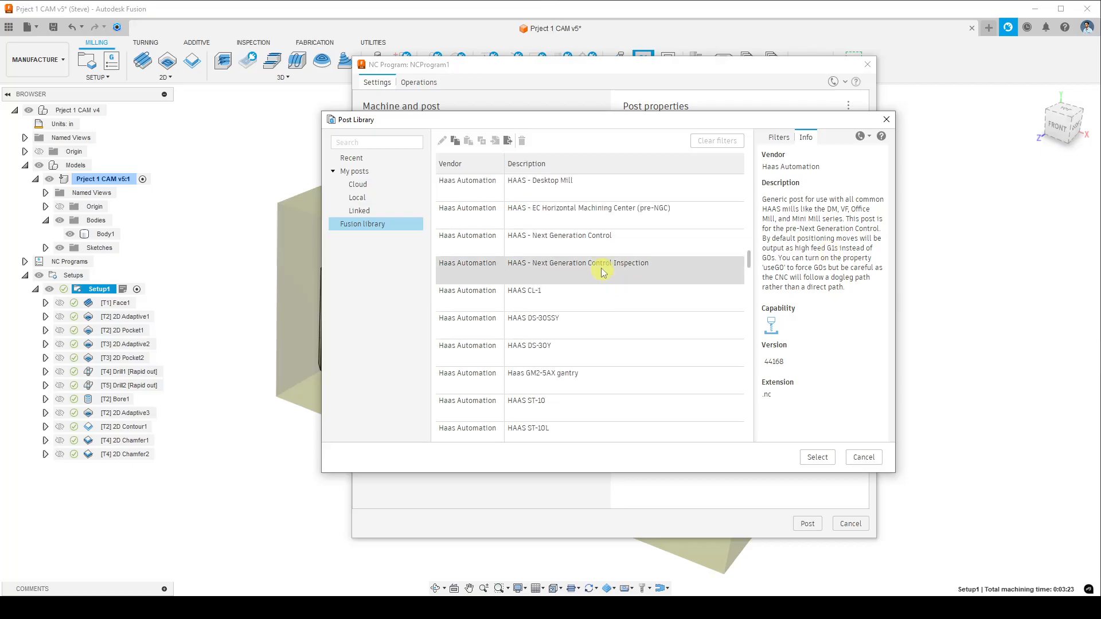
left_click(634, 245)
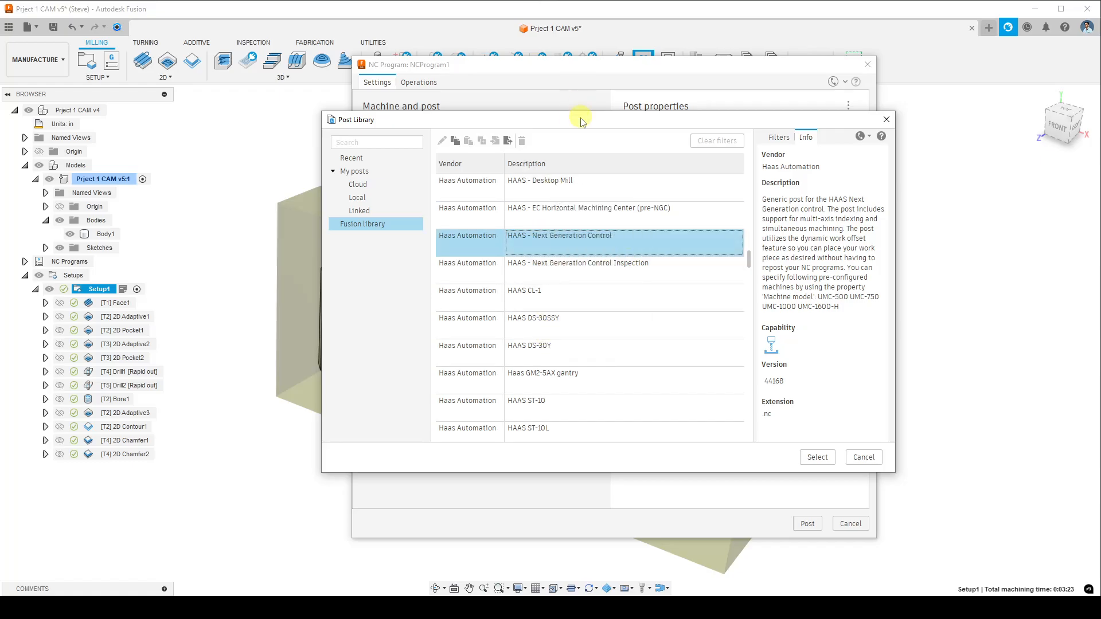
mouse_move(581, 121)
left_mouse_down()
mouse_move(586, 151)
mouse_move(573, 91)
mouse_move(569, 126)
left_mouse_up()
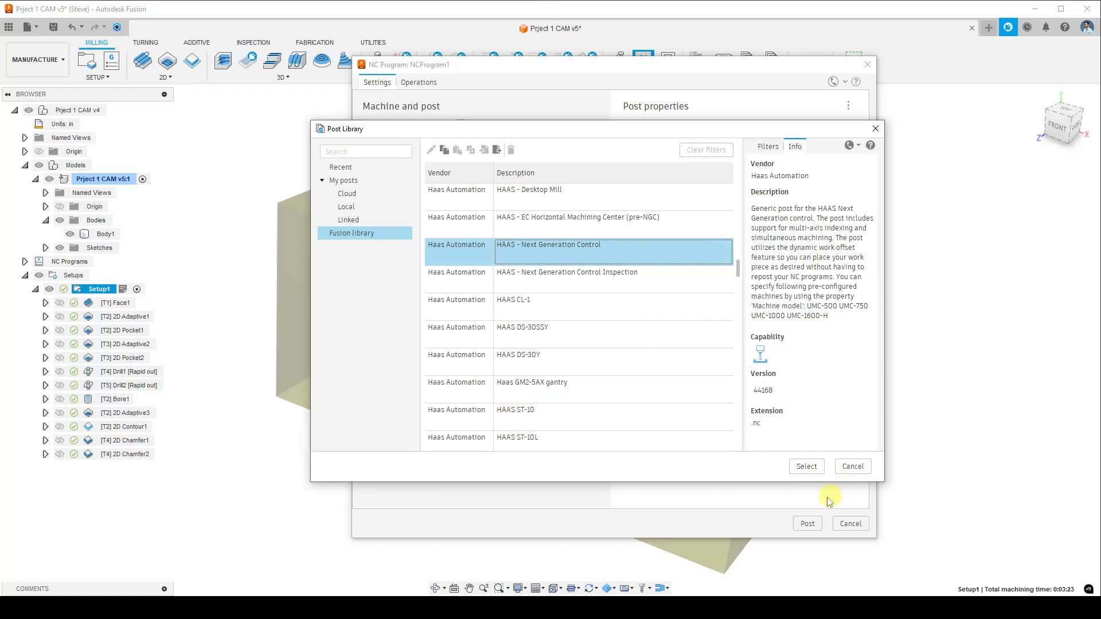
left_click(807, 465)
Look through the Cloud, Local and Linked folders of My posts as possible locations for the post processor copy
left_click(536, 259)
left_click(590, 258)
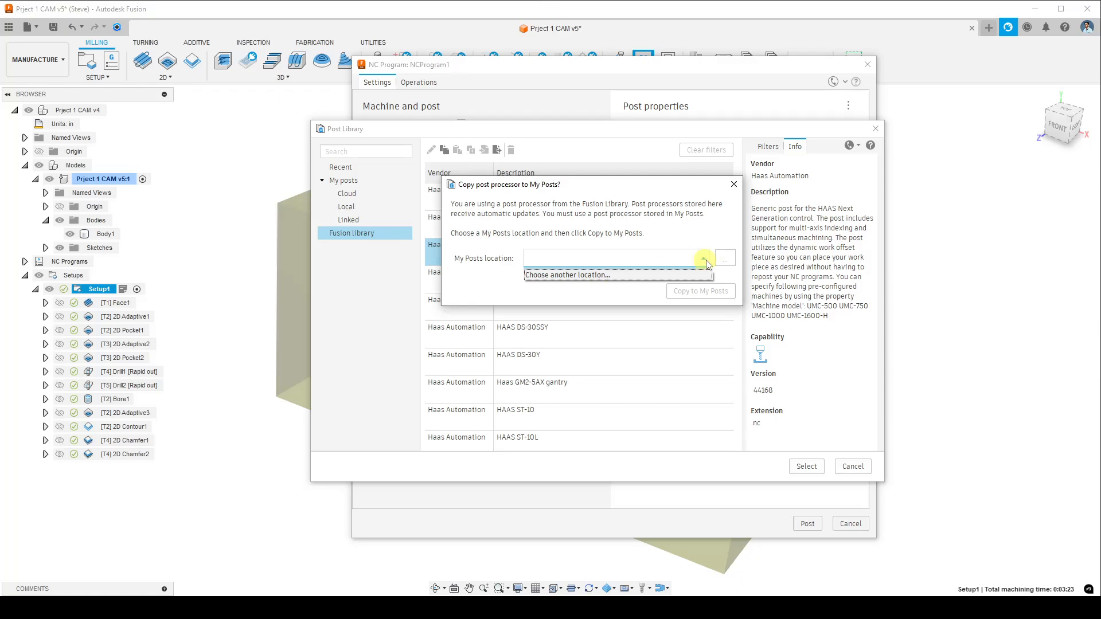
left_click(725, 258)
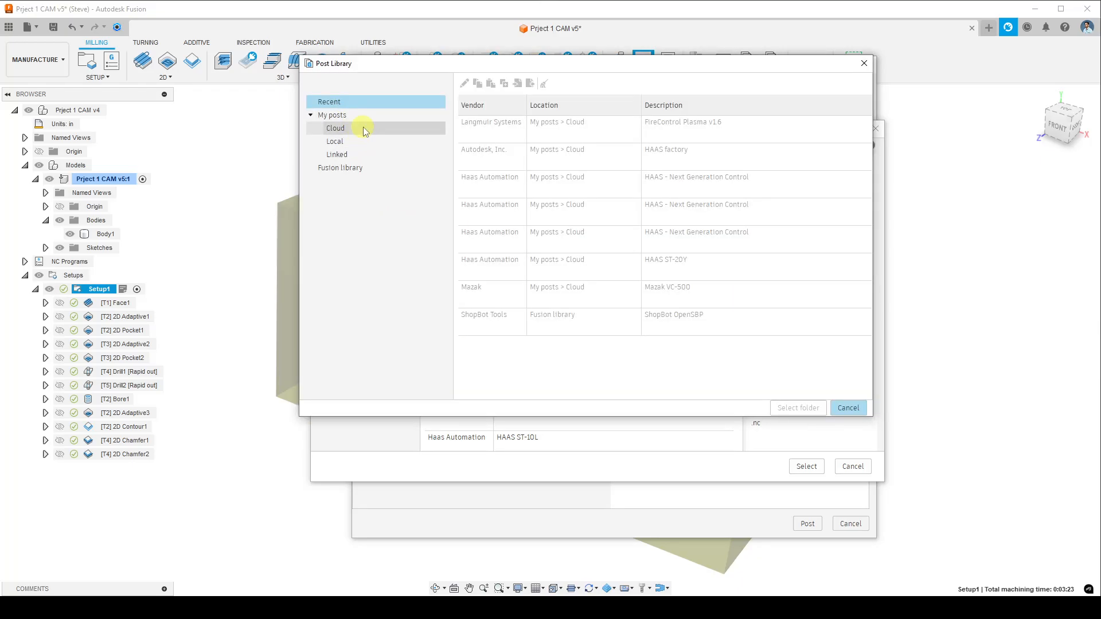
left_click(340, 133)
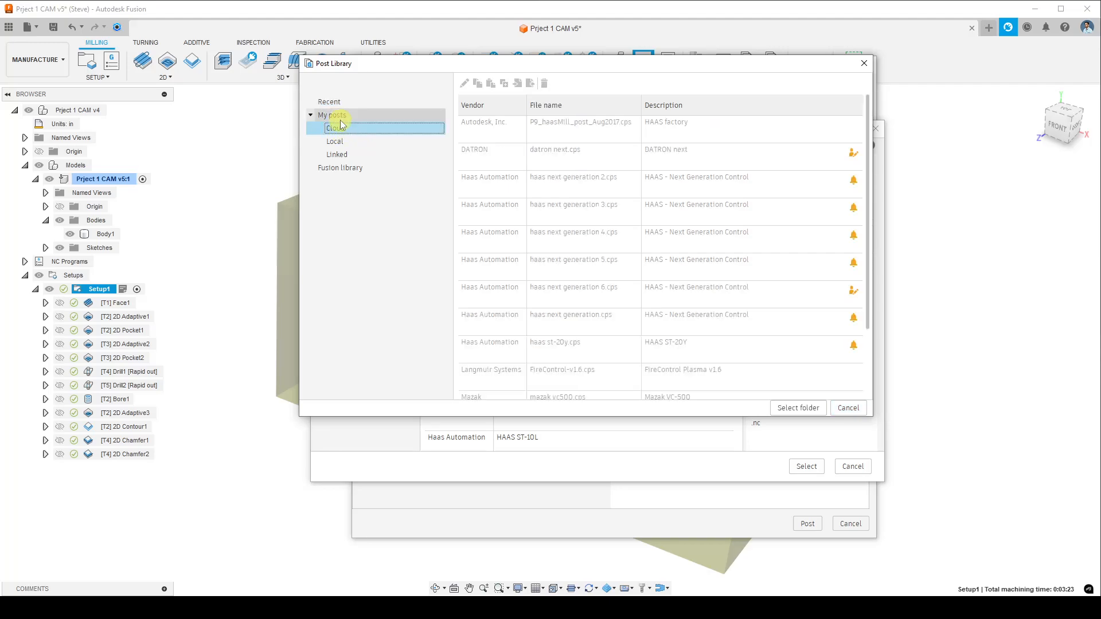
left_click(339, 117)
left_click(338, 128)
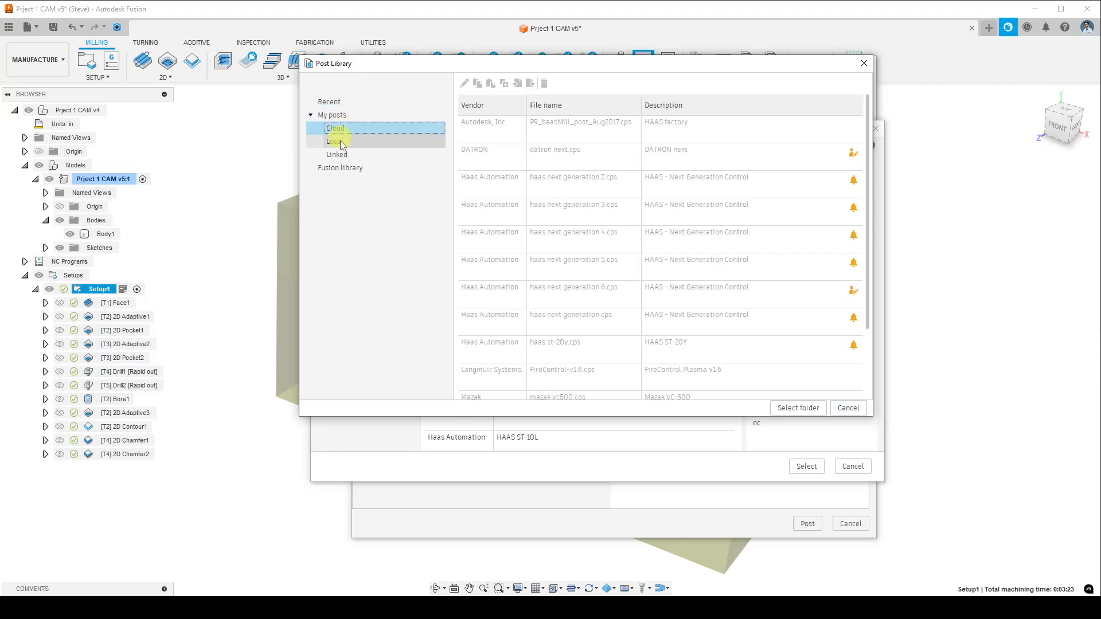
left_click(340, 141)
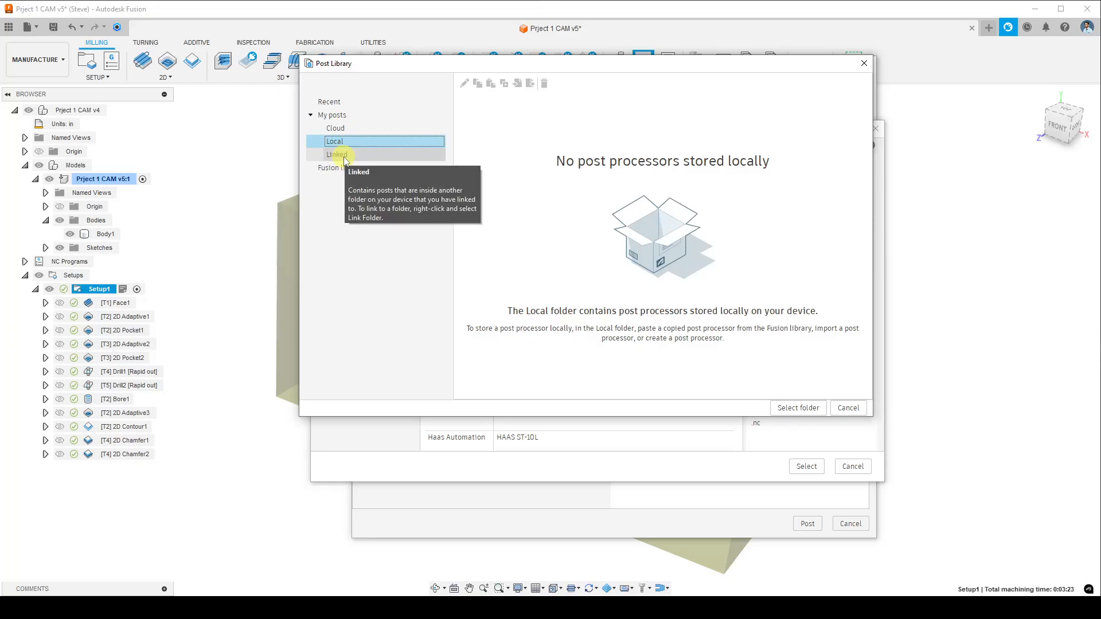
left_click(343, 154)
left_click(344, 142)
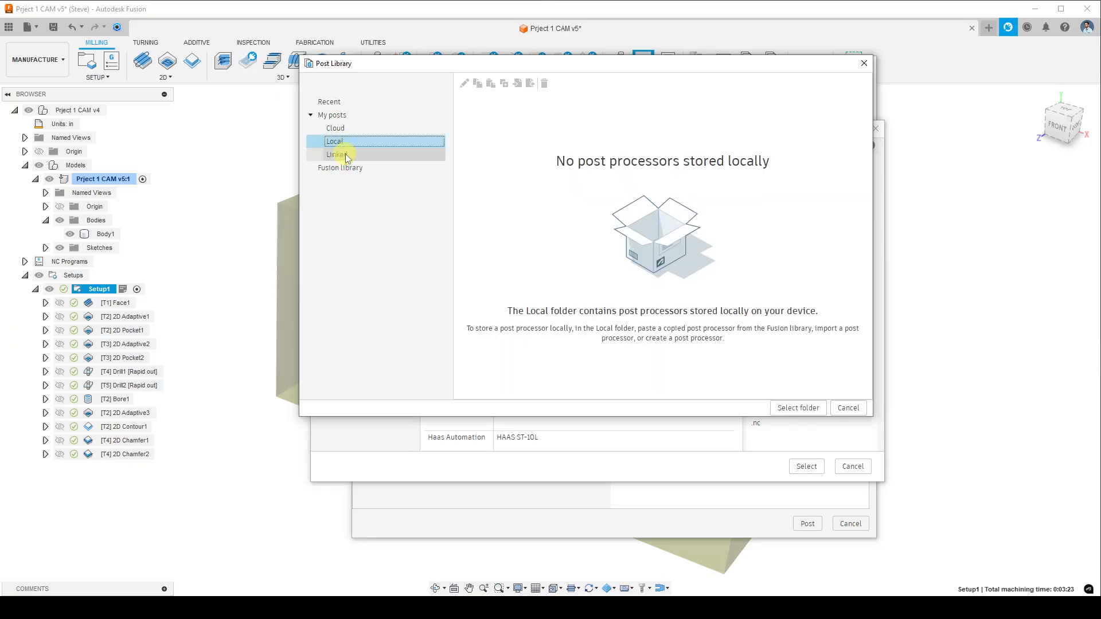
left_click(342, 118)
scroll(808, 312, "down", 3)
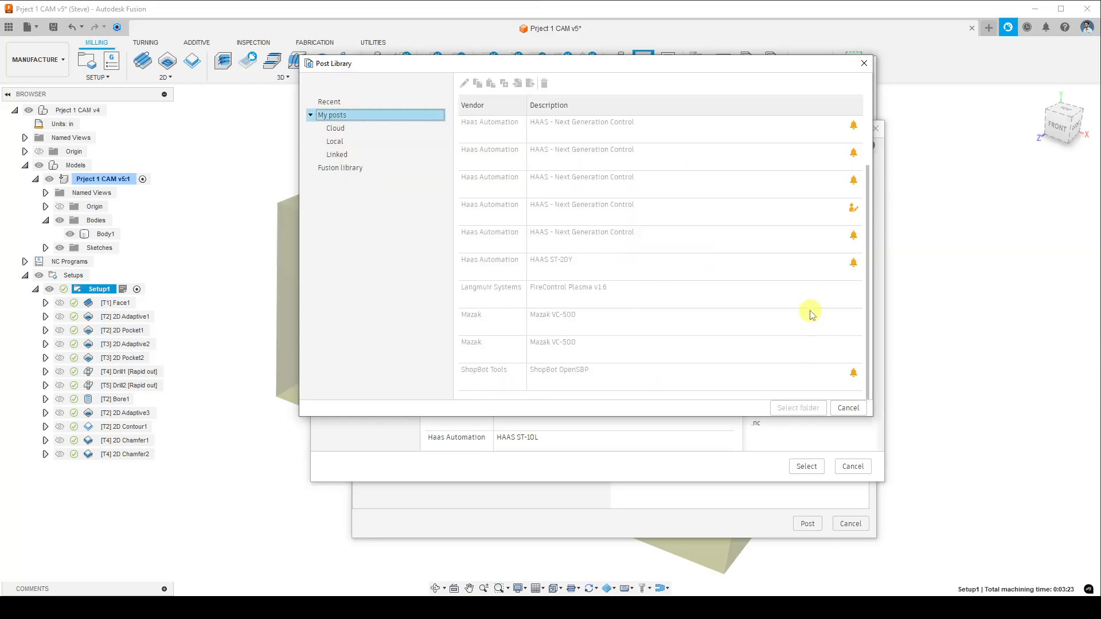
scroll(803, 324, "up", 3)
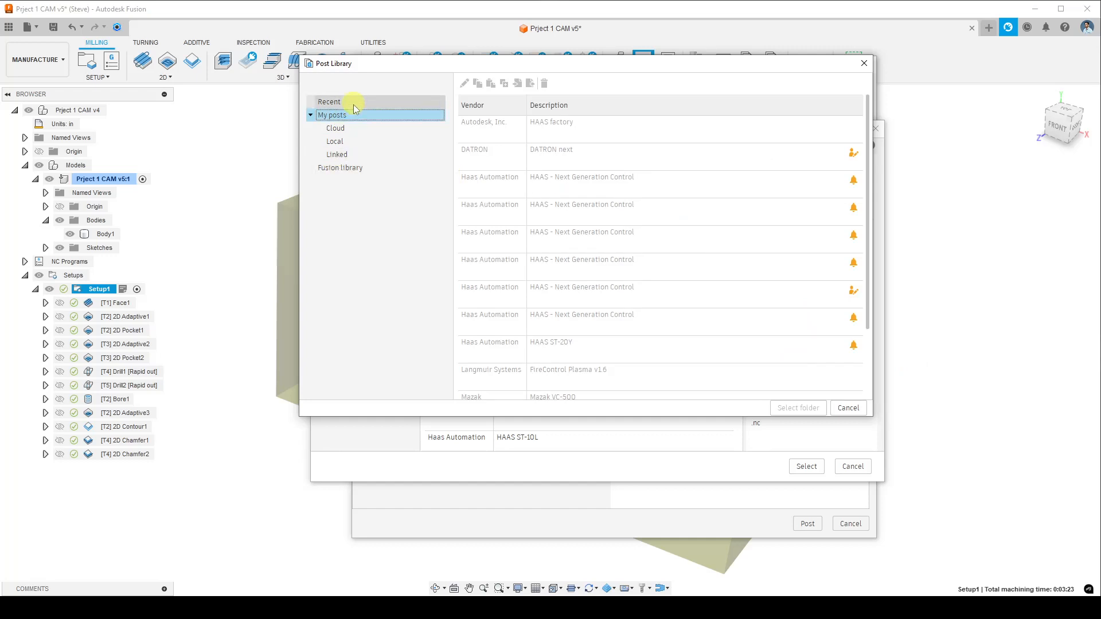
scroll(711, 292, "down", 3)
scroll(670, 266, "up", 3)
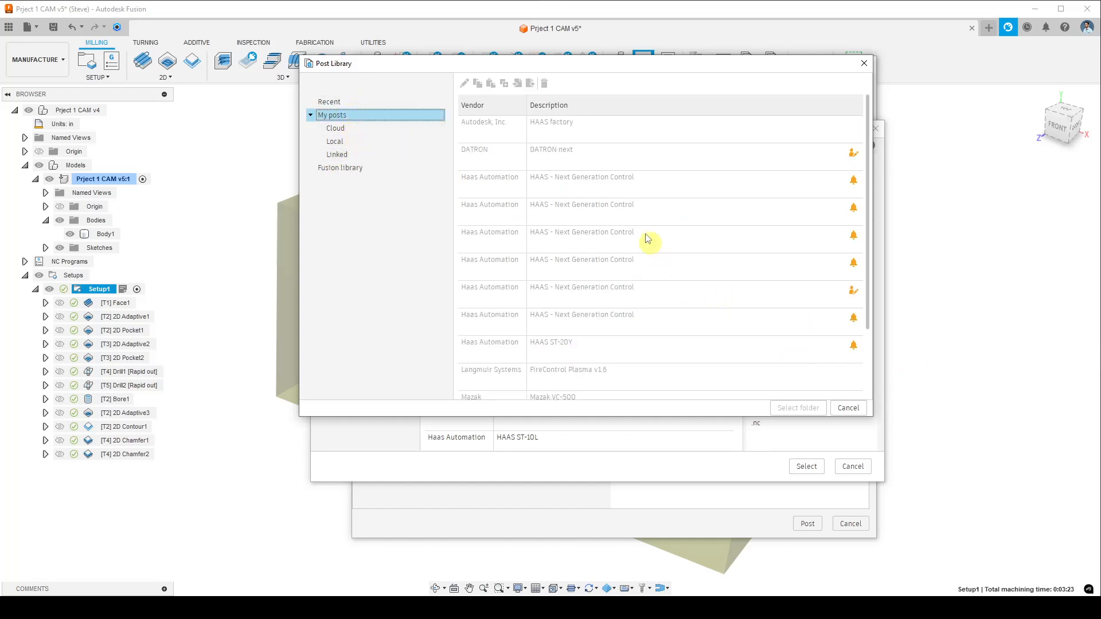
Set the My Posts location to Local and copy the HAAS - Next Generation Control post processor there
left_click(338, 142)
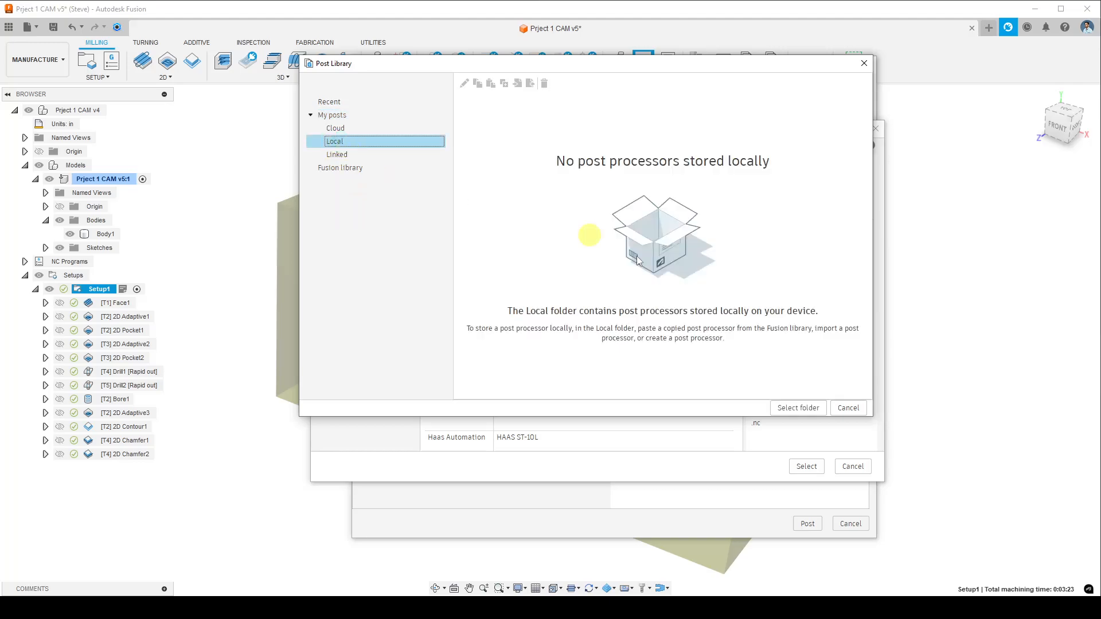
left_click(802, 412)
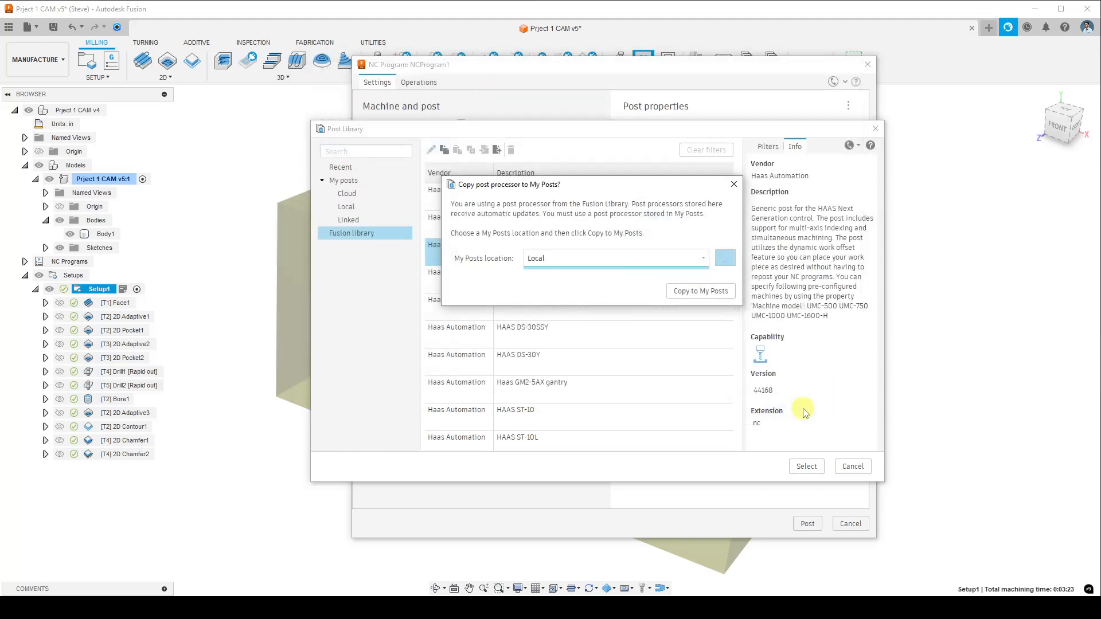
left_click(720, 292)
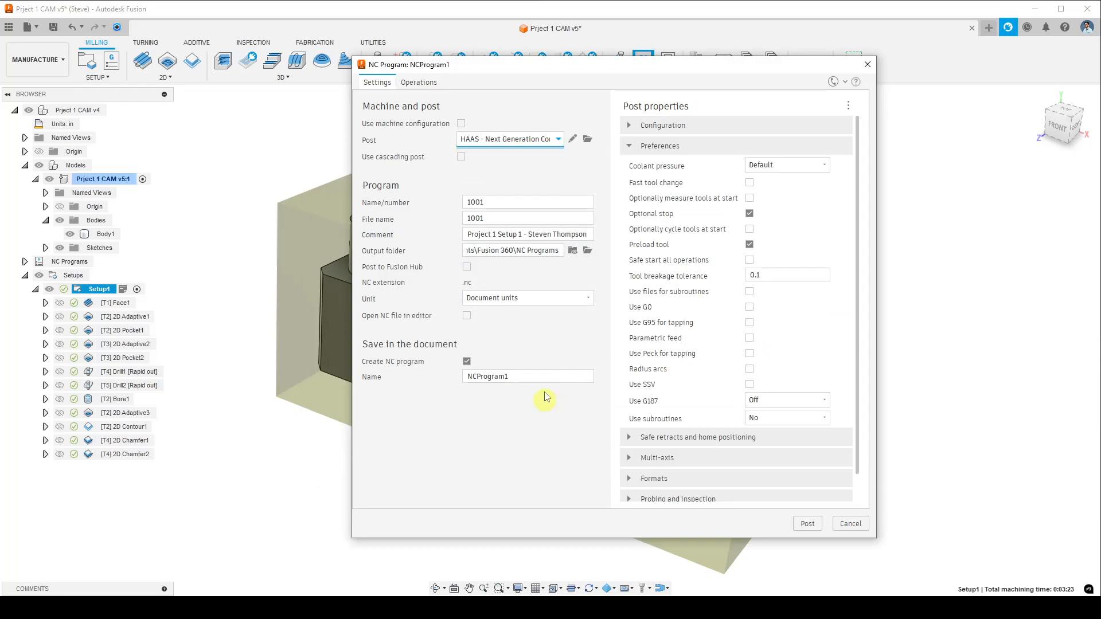
Check the program number and comment, and set the NC program's output folder to the OneDrive Desktop
double_click(525, 202)
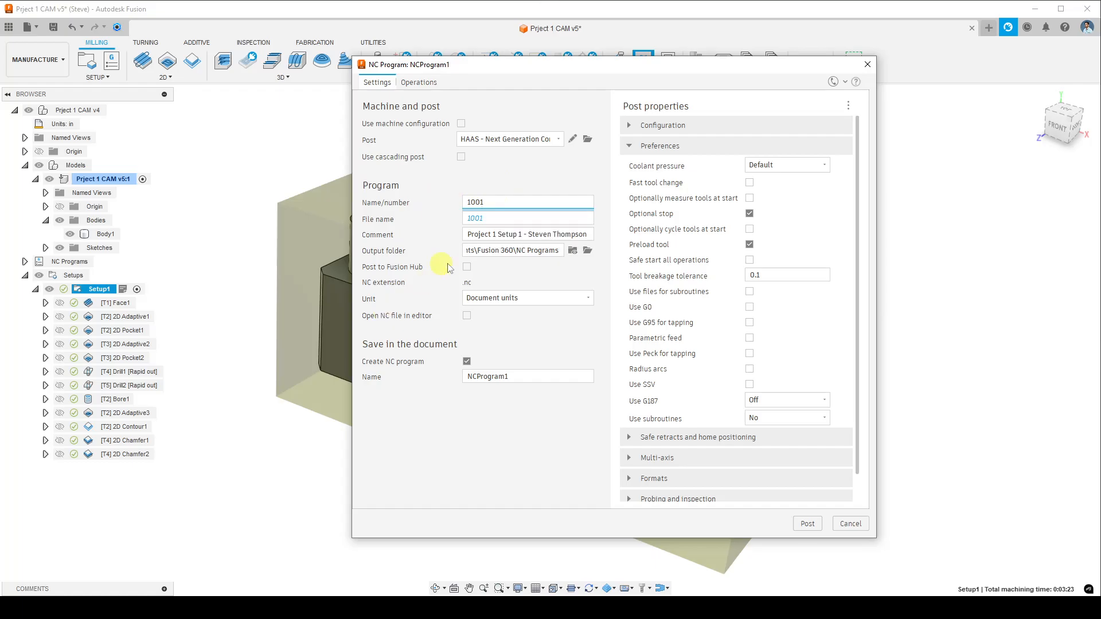
left_click(502, 233)
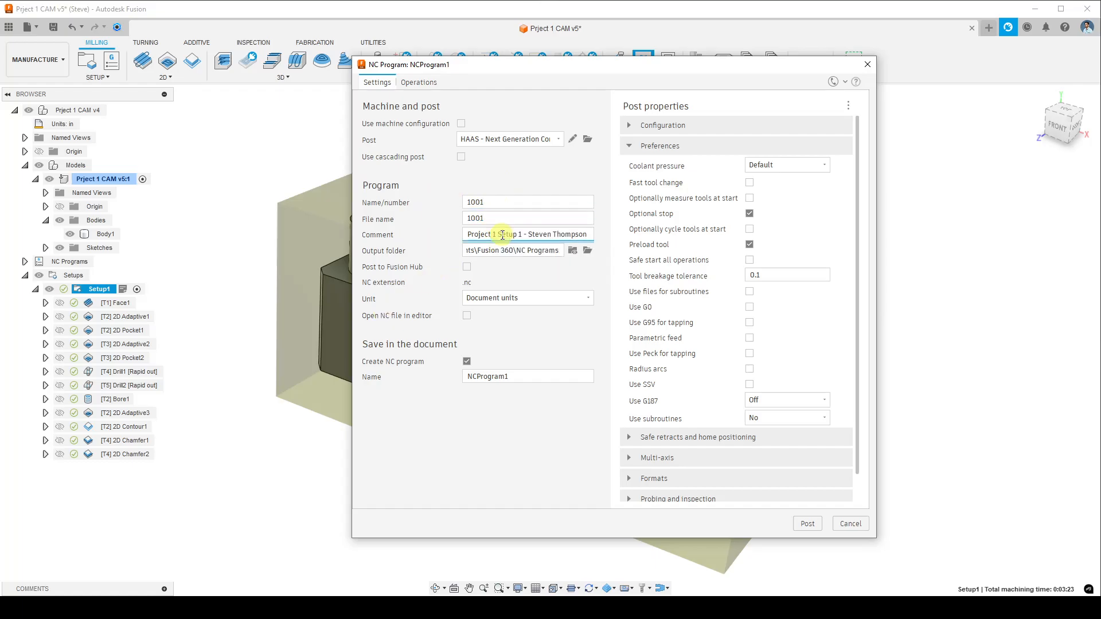
left_click(588, 251)
left_click(412, 172)
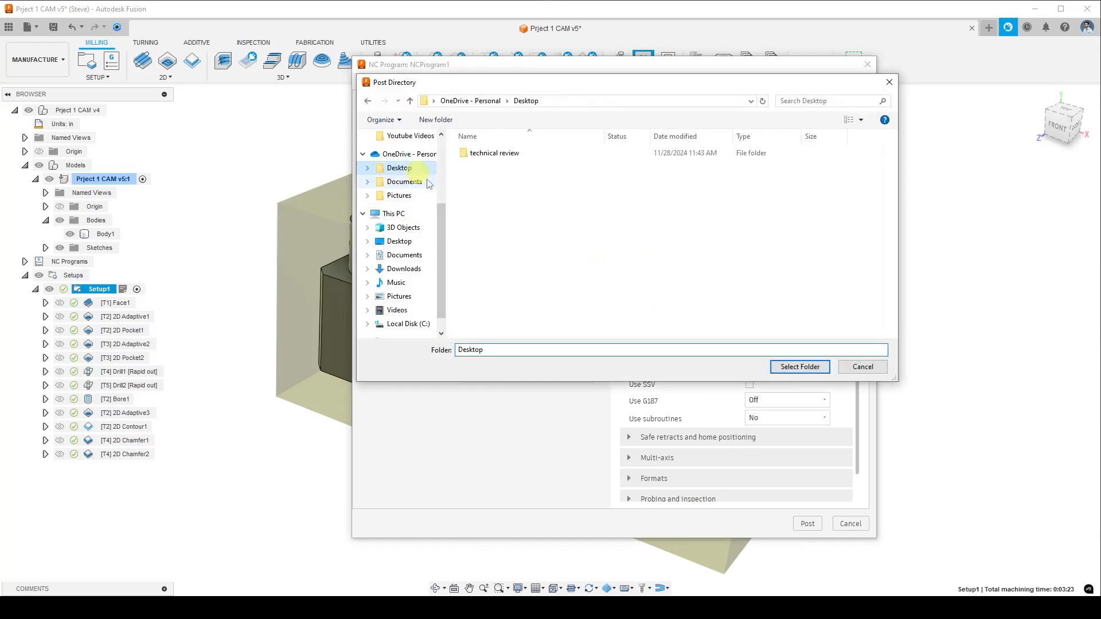
left_click(817, 369)
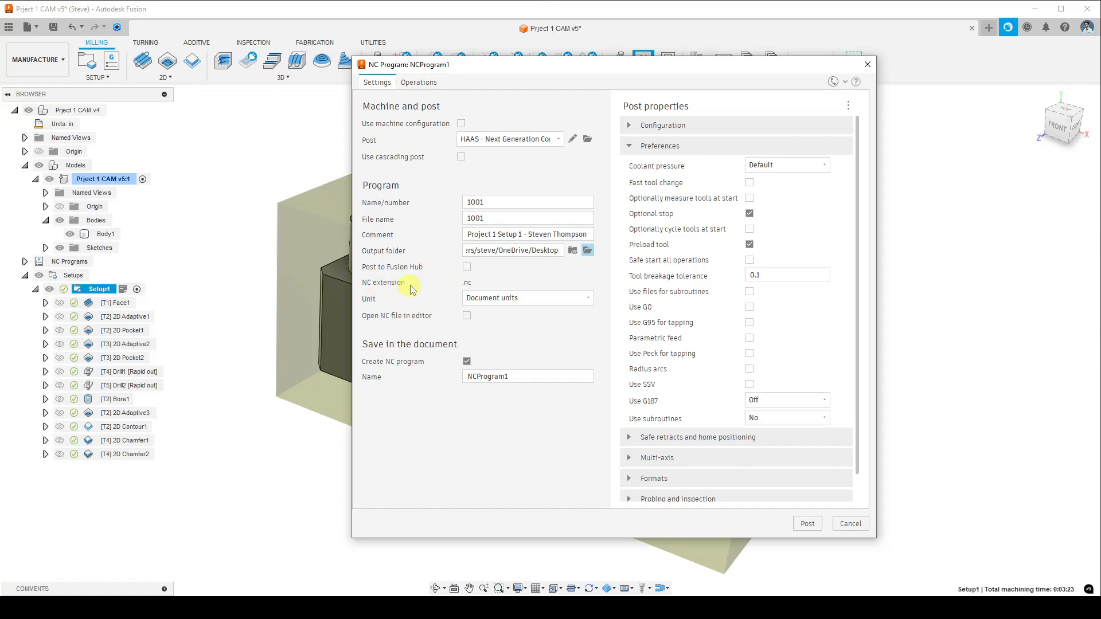
Keep Document units as the NC program's unit and enable opening the NC file in the editor
left_click(526, 303)
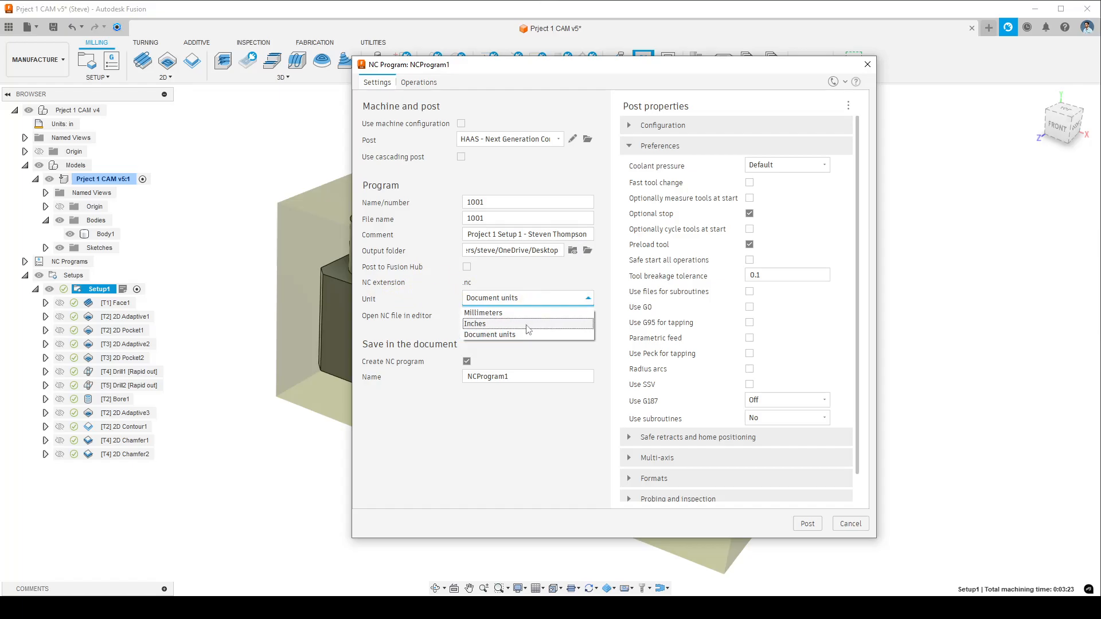
left_click(538, 296)
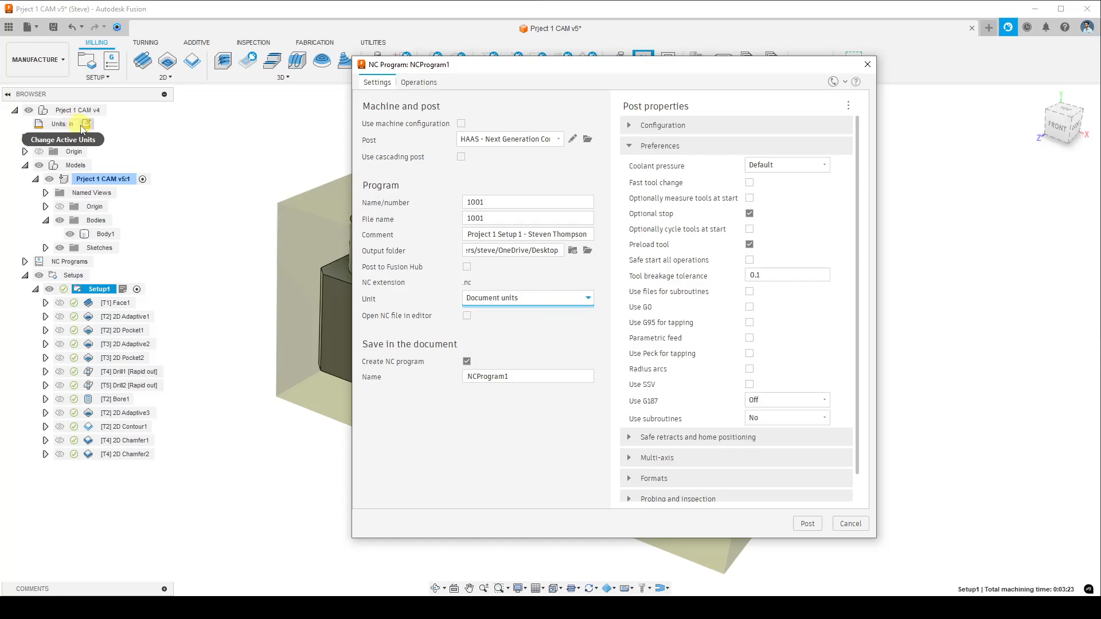
left_click(466, 316)
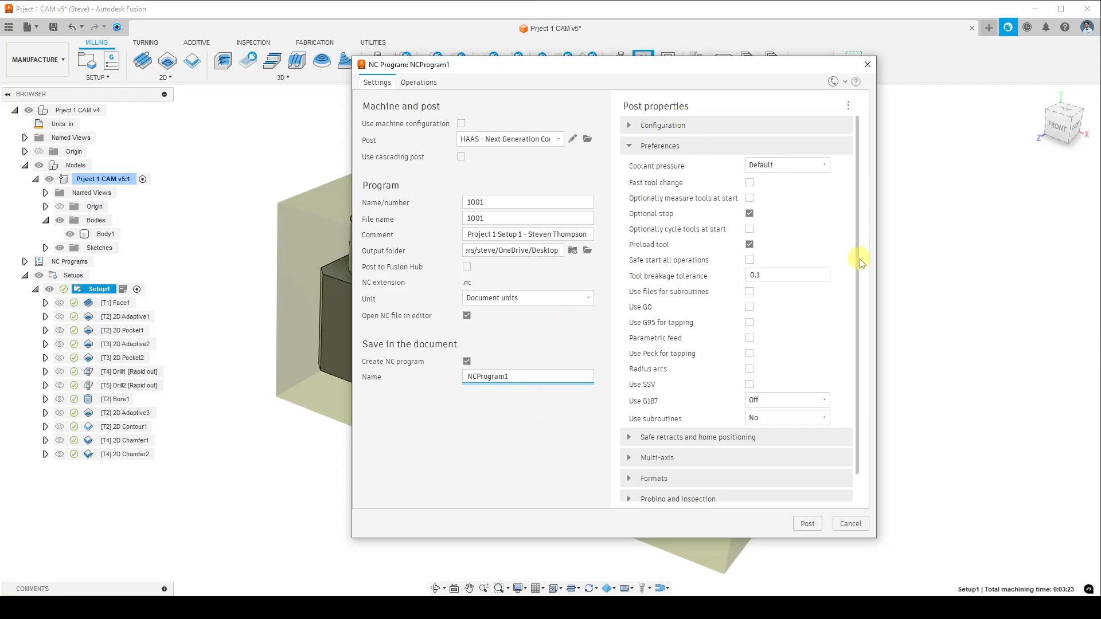
Review the Configuration, Safe retracts and home positioning, and Multi-axis groups of the post properties
mouse_move(856, 158)
left_mouse_down()
mouse_move(864, 258)
mouse_move(856, 129)
mouse_move(854, 221)
mouse_move(849, 144)
left_mouse_up()
left_click(631, 128)
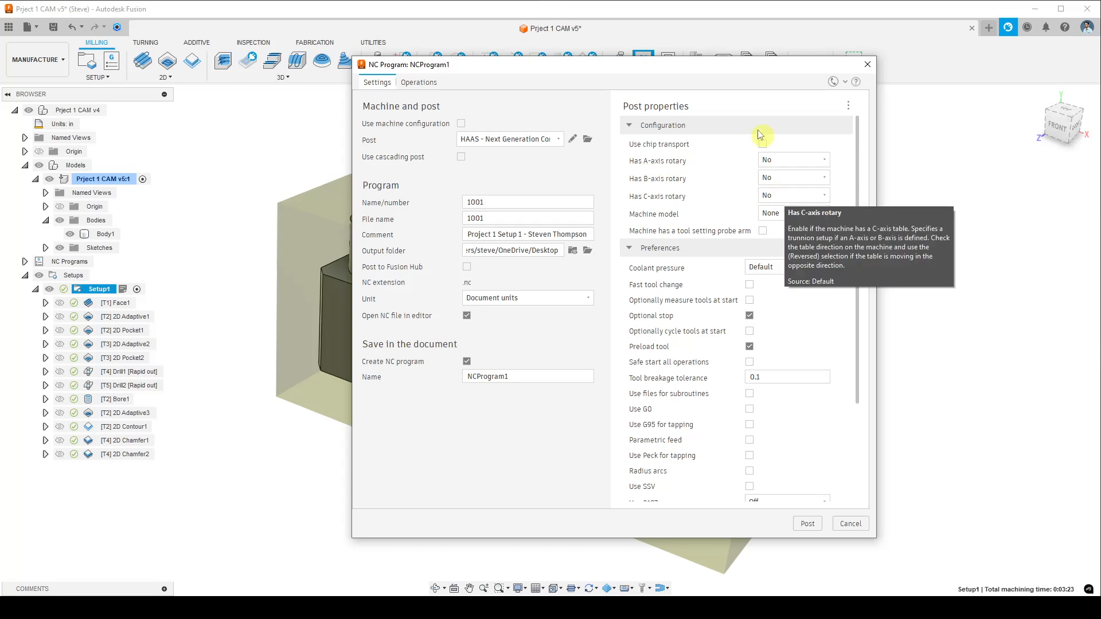
left_click(630, 126)
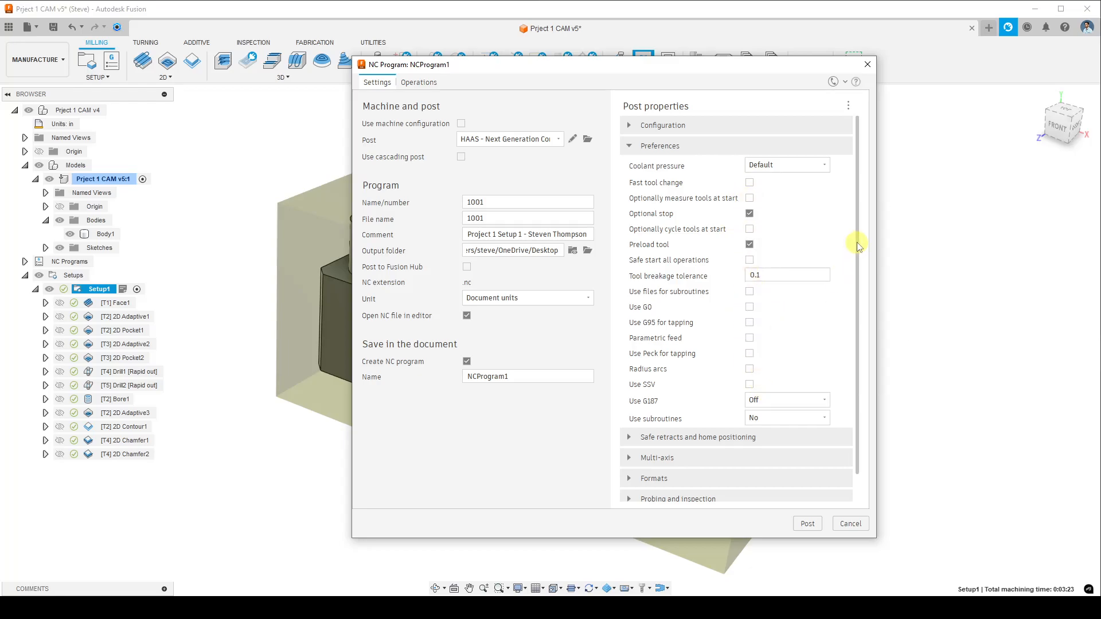
left_click_drag(859, 255, 861, 281)
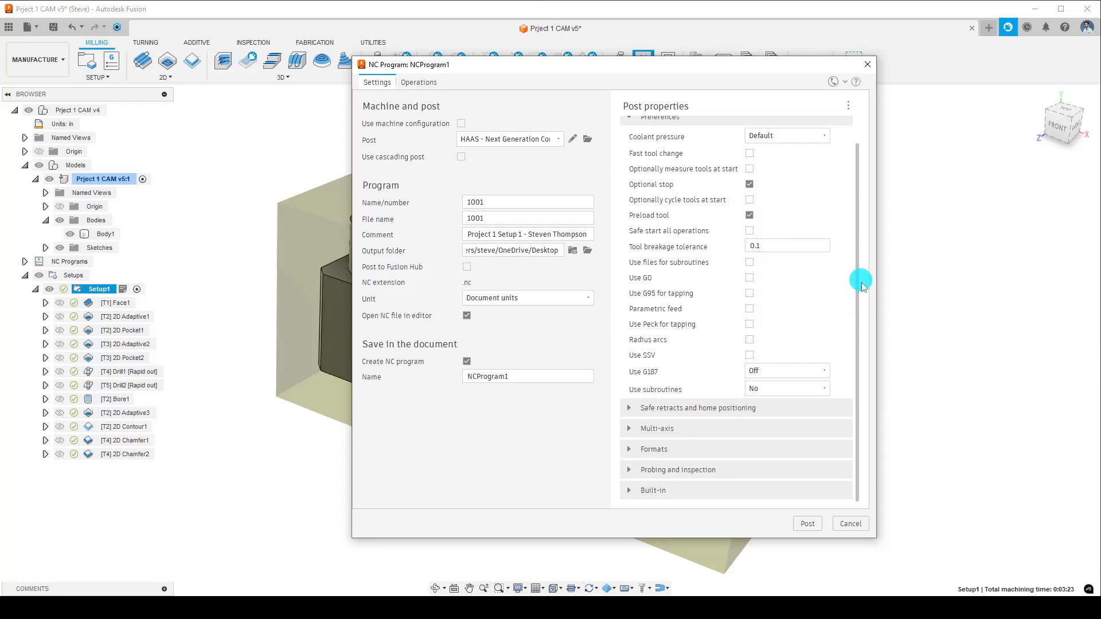
left_click(629, 409)
left_click(630, 408)
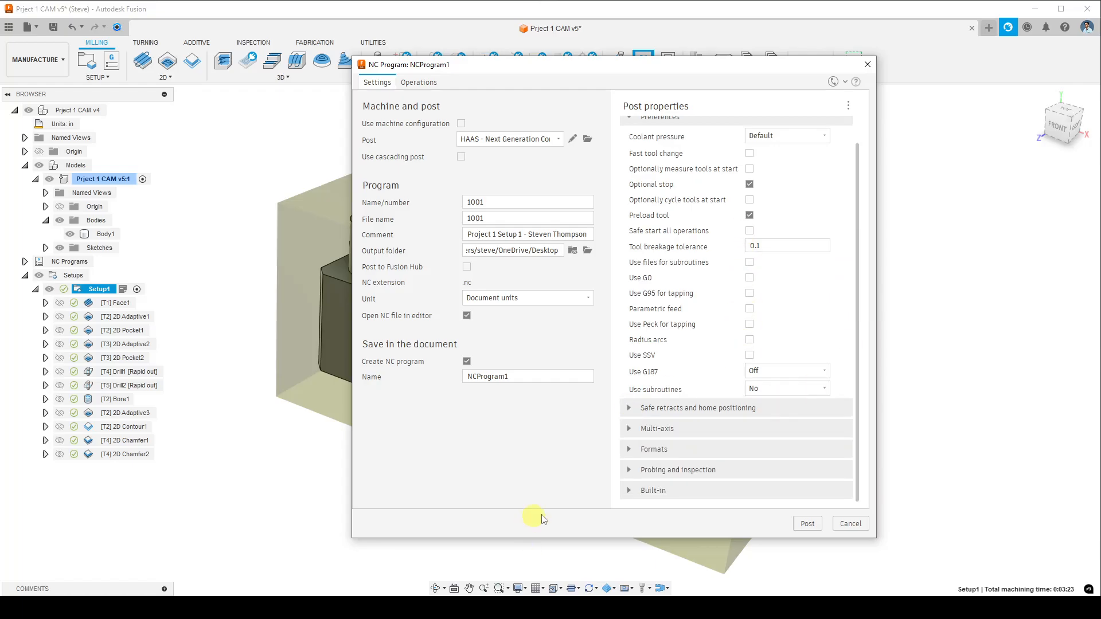
left_click(629, 430)
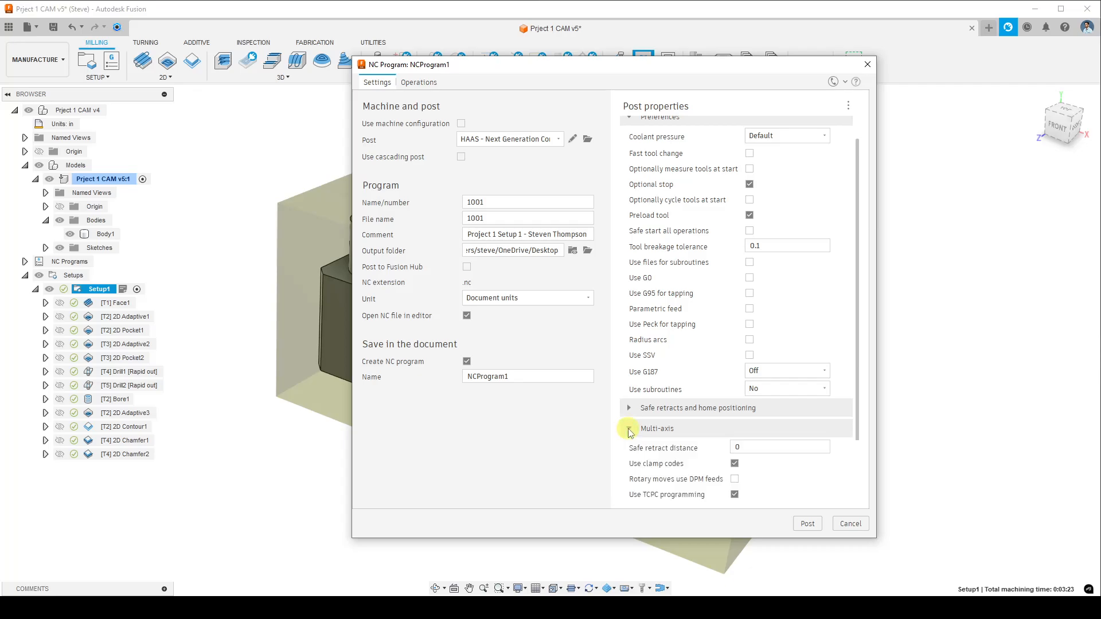
left_click(630, 430)
left_click(630, 429)
scroll(654, 439, "down", 3)
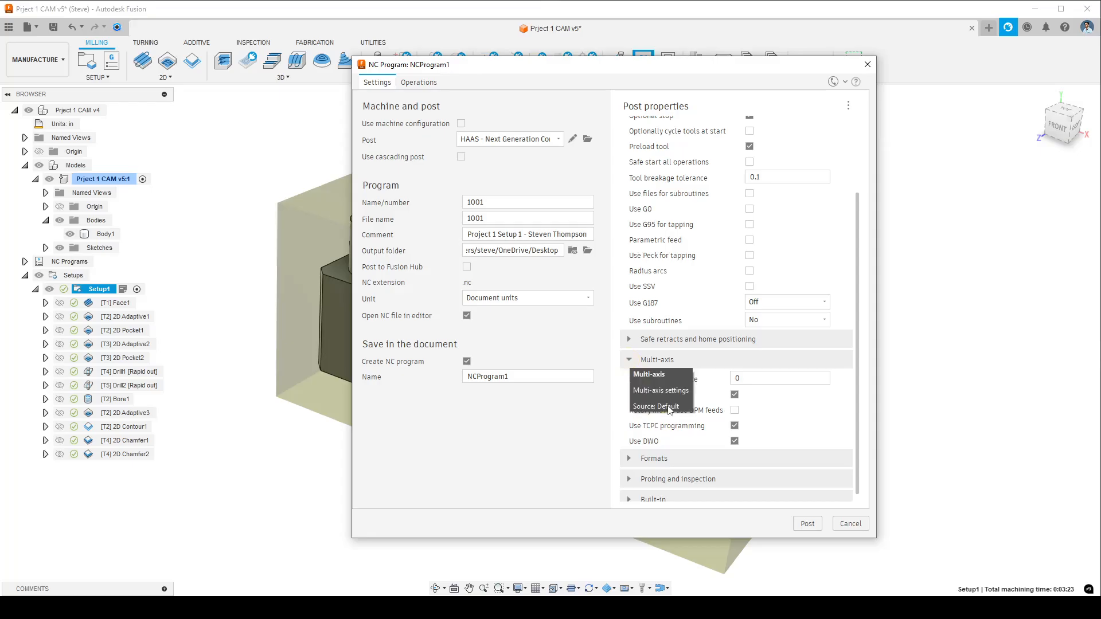
left_click(629, 361)
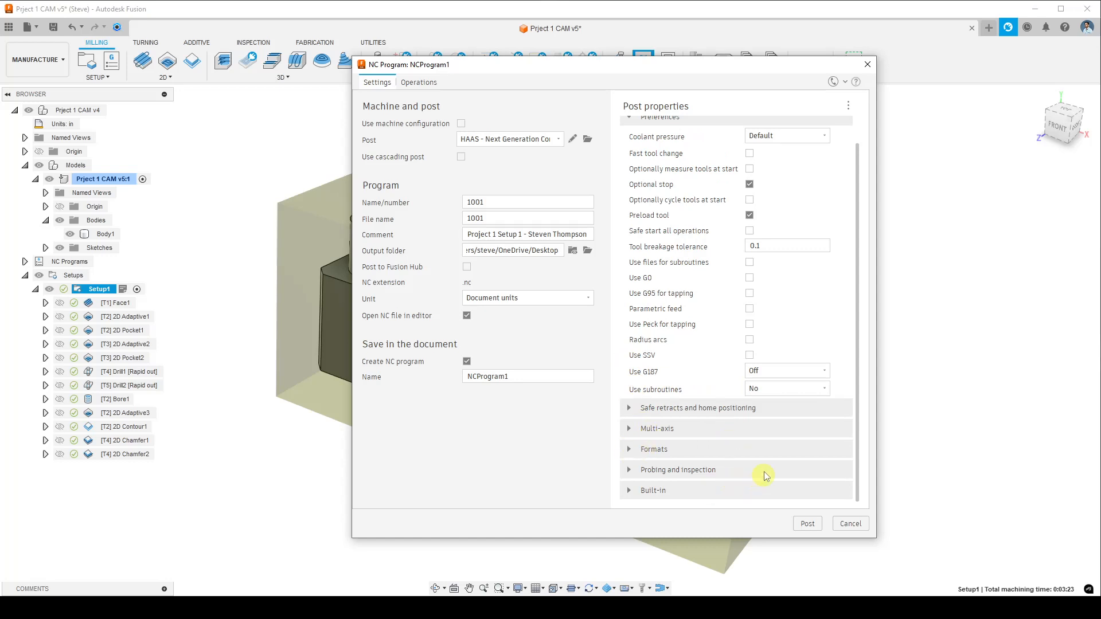
Enable Use G0 in the post preferences and recheck the Configuration settings
scroll(763, 479, "up", 1)
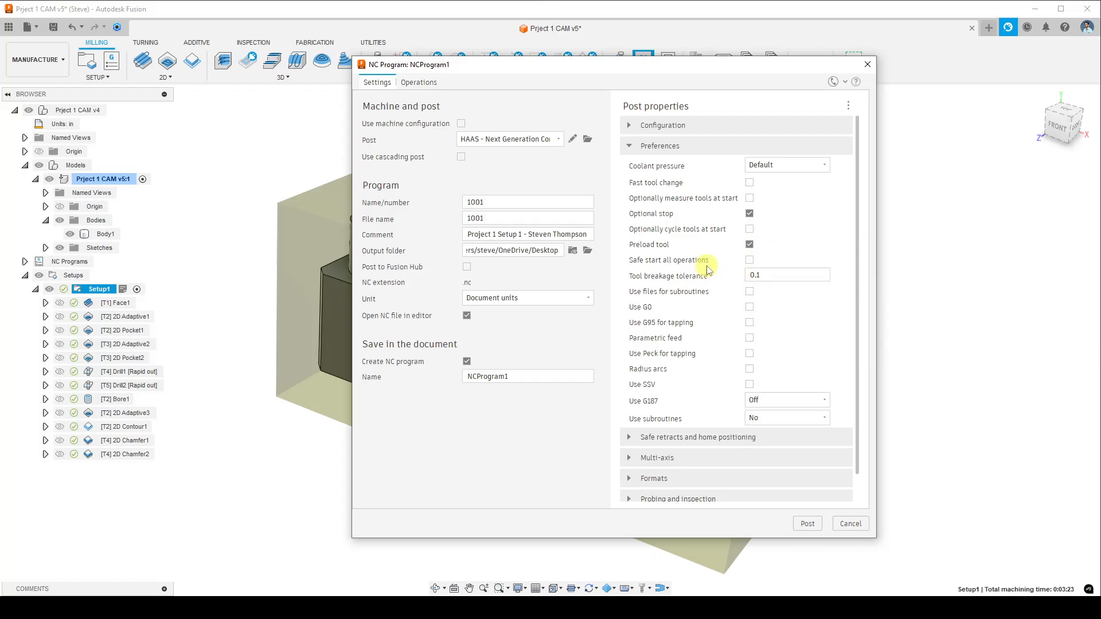
left_click(749, 307)
left_click_drag(858, 276, 848, 243)
left_click(629, 126)
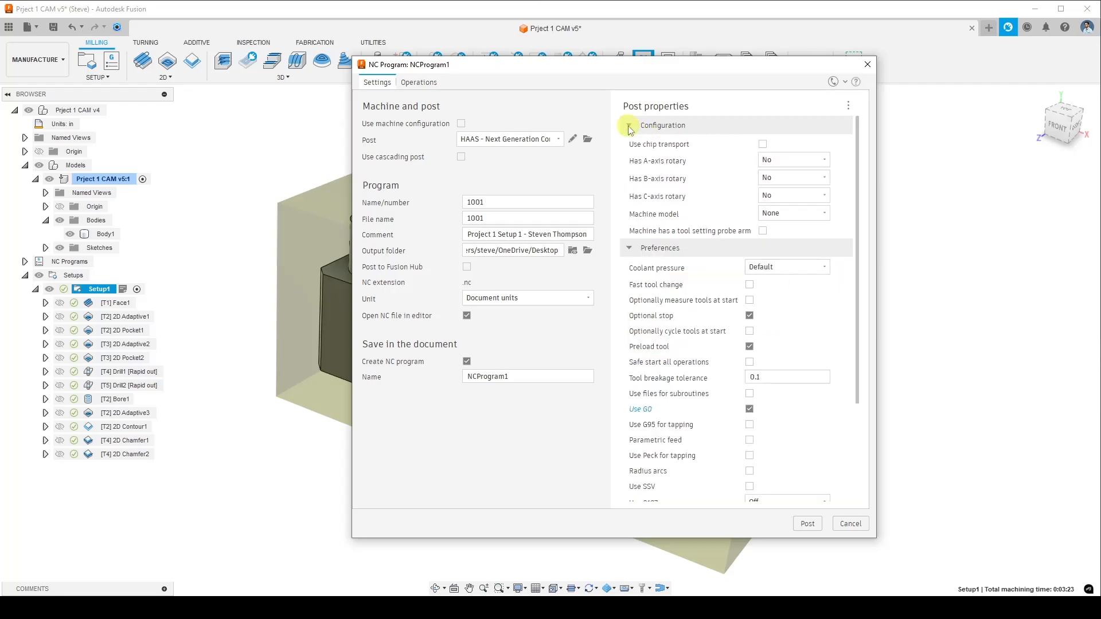
left_click(630, 126)
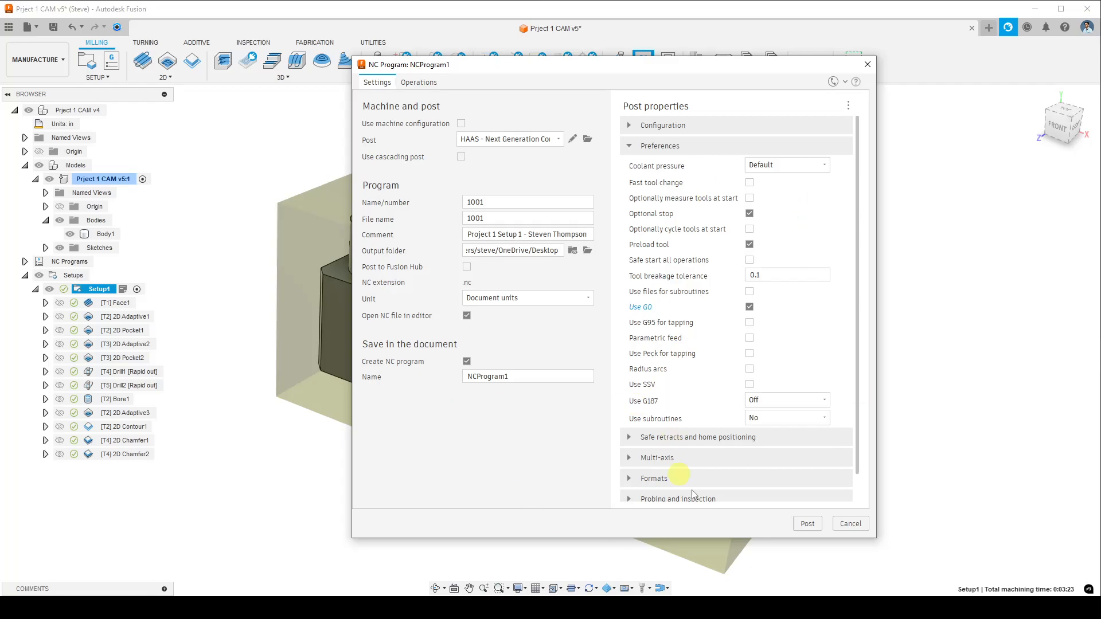
Post the NC program, answer the Visual Studio Code download prompt, and bring the 1001 file into view in Notepad
left_click(814, 525)
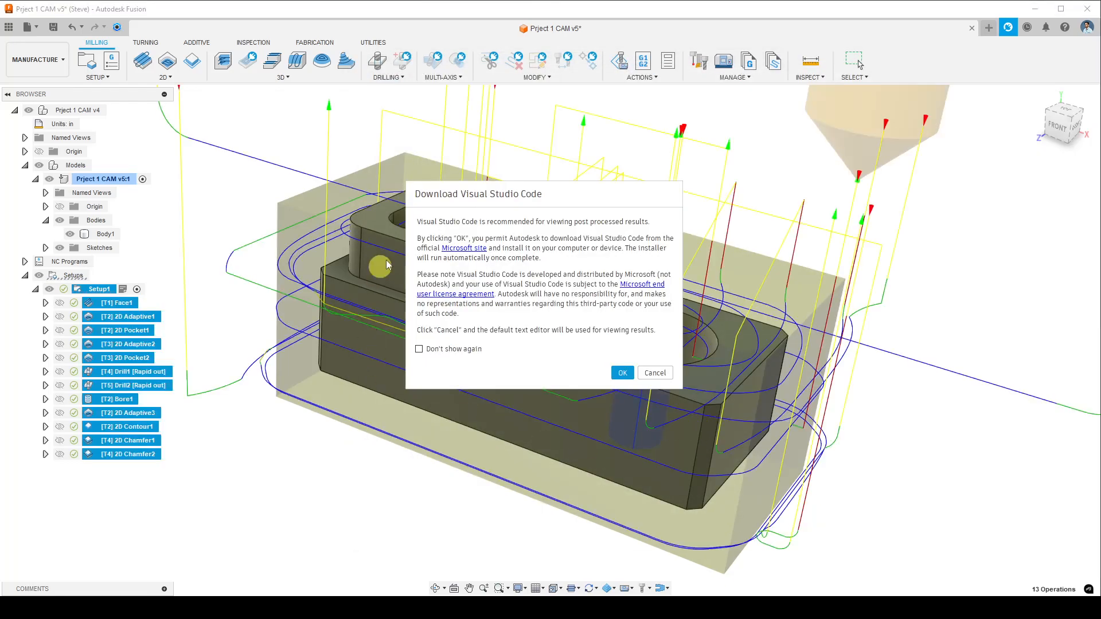
left_click(622, 373)
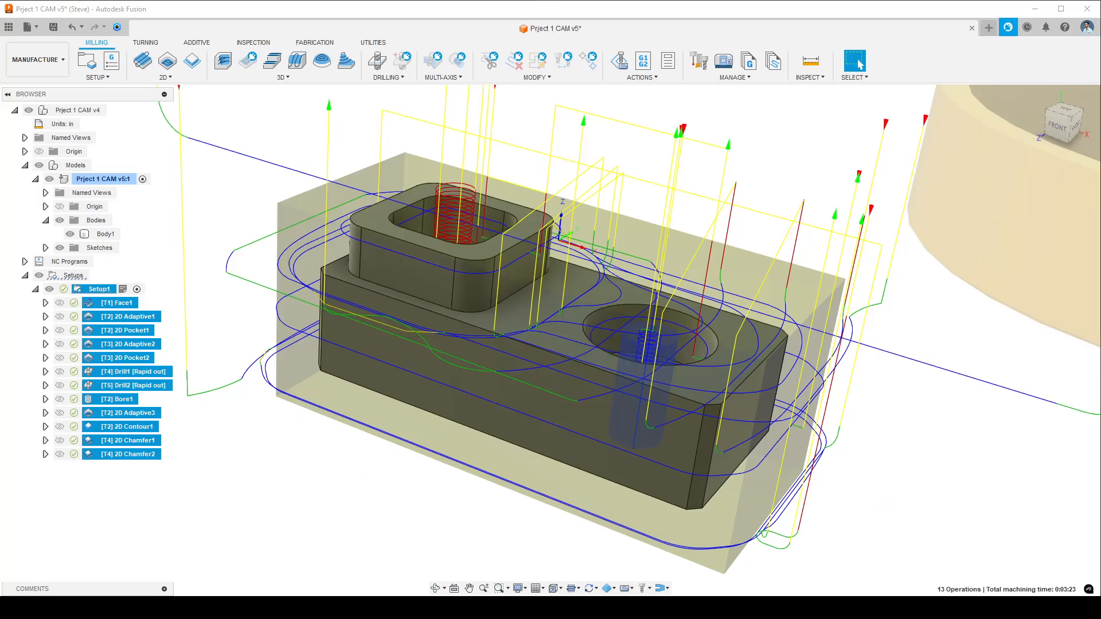
left_click_drag(0, 155, 521, 95)
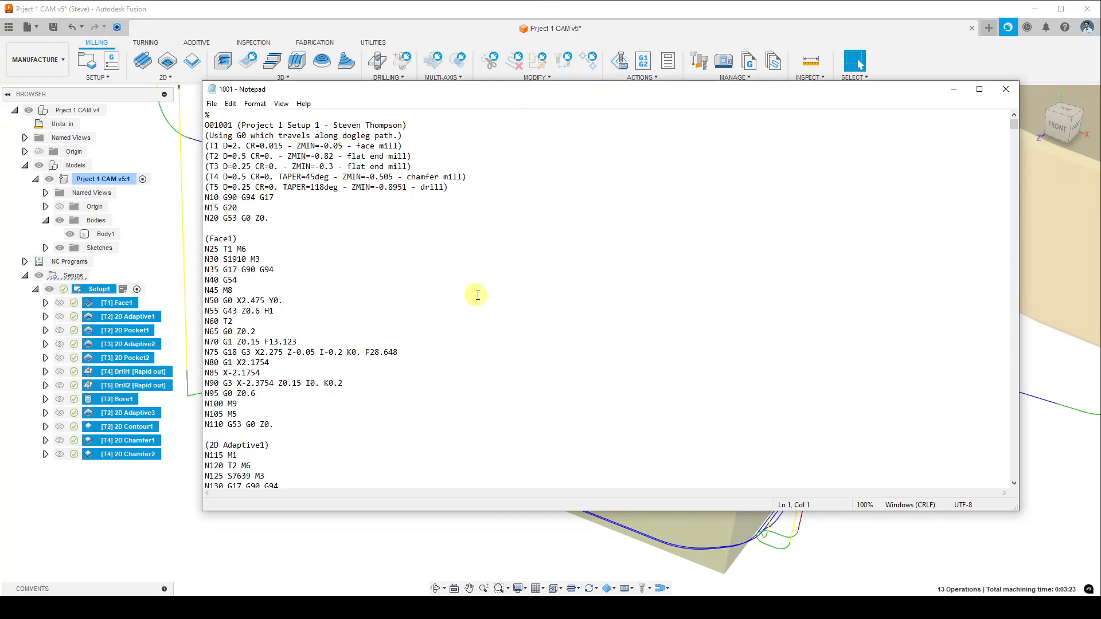
Examine the program header of 1001: the comment line, G0 note, tool list and the startup codes in blocks N10 to N20
scroll(438, 291, "down", 3)
scroll(438, 292, "up", 3)
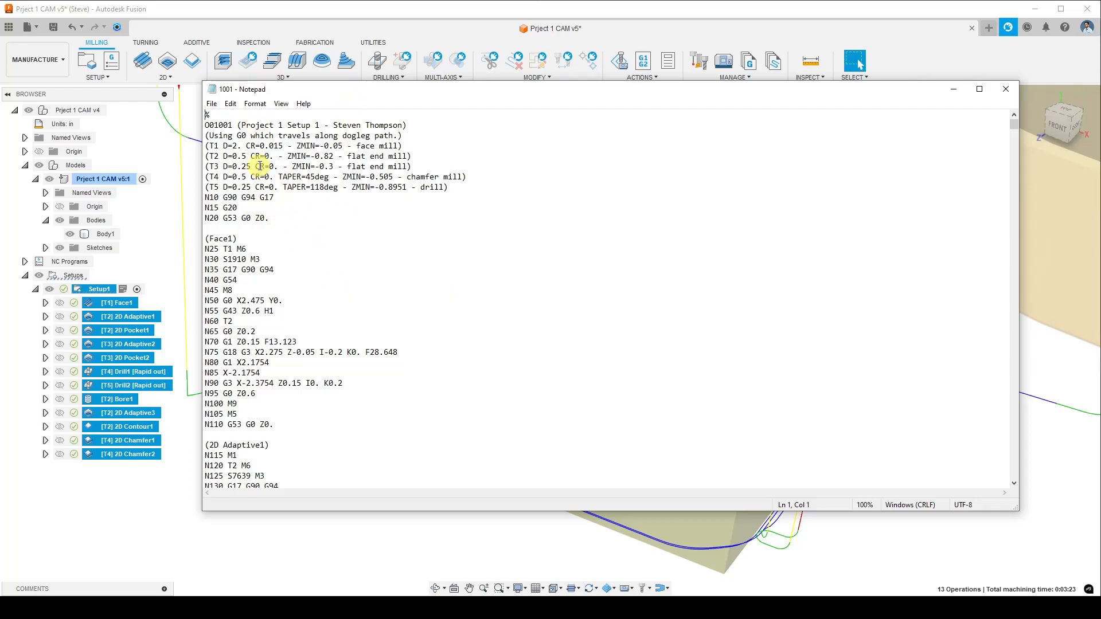
left_click_drag(238, 125, 405, 125)
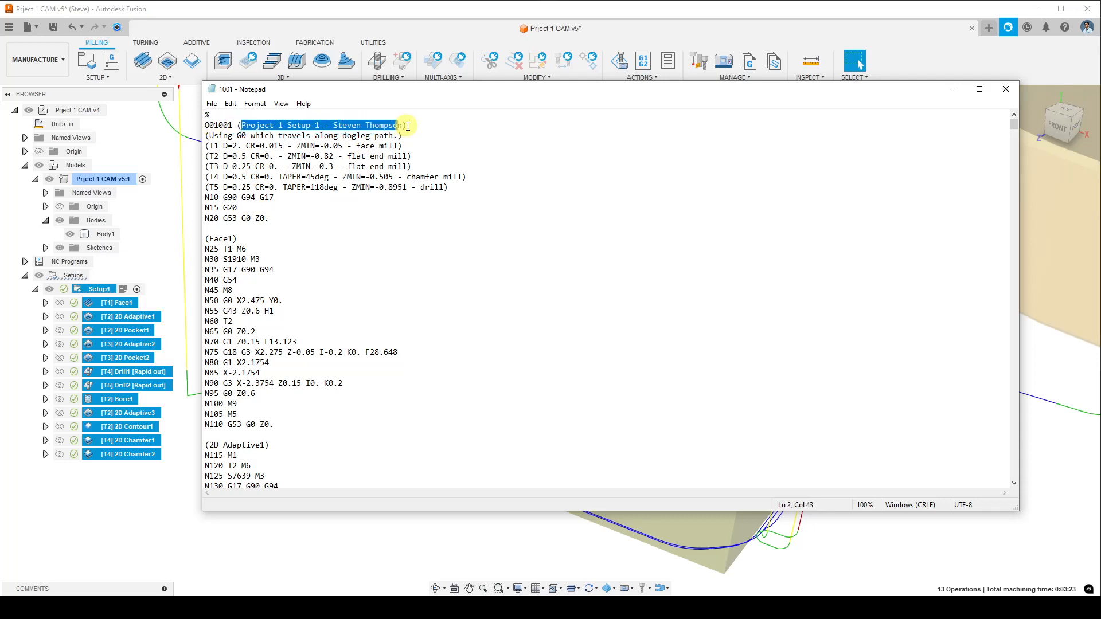
left_click(406, 125)
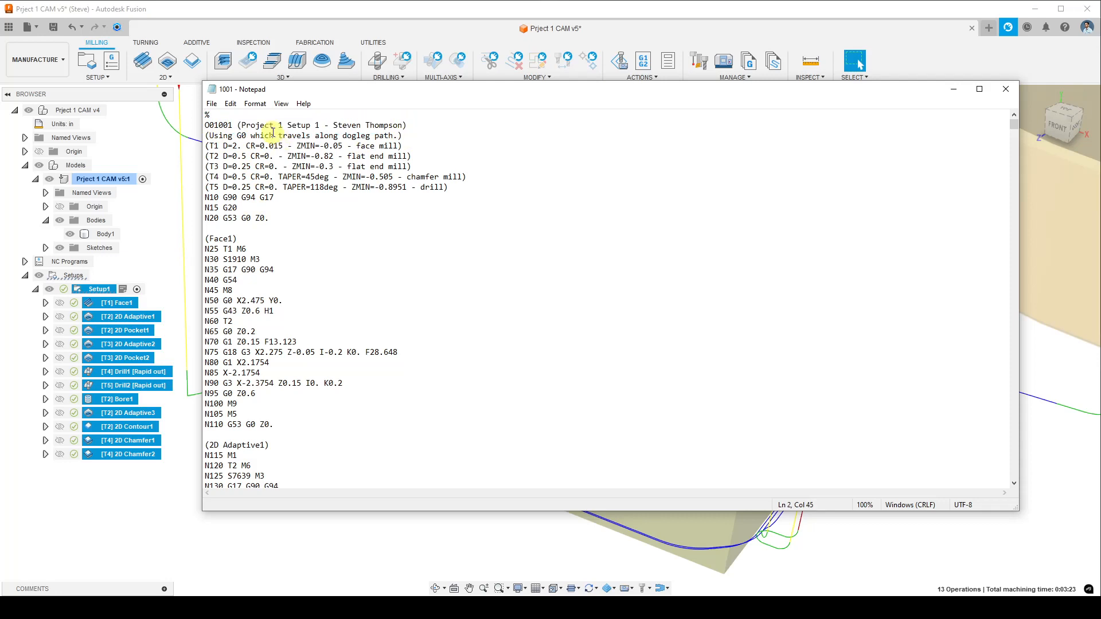
left_click(207, 135)
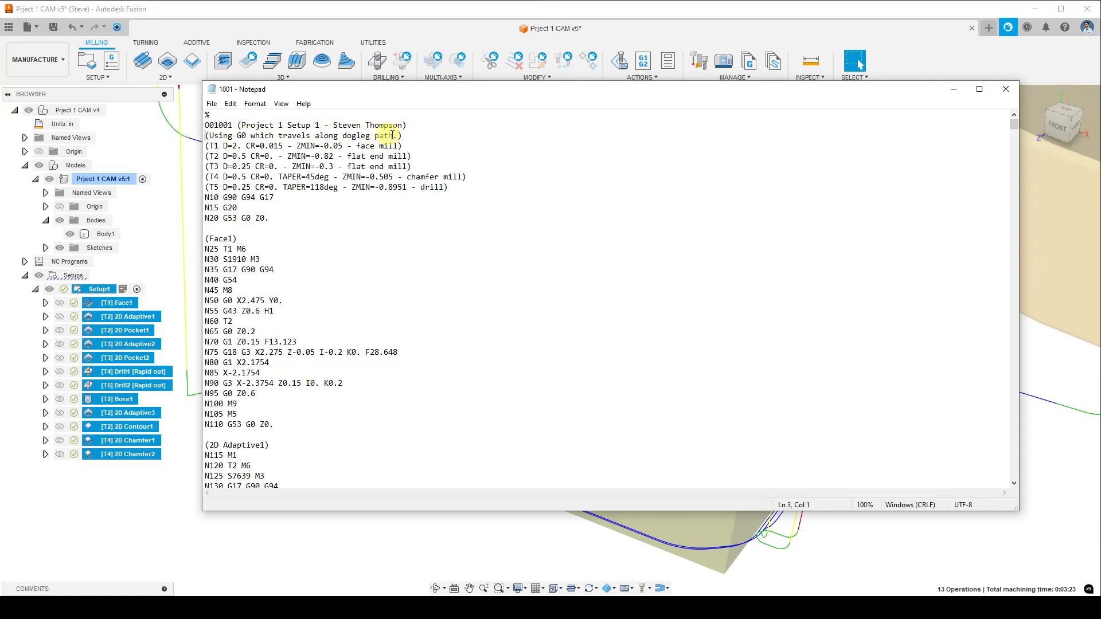
left_click_drag(209, 146, 411, 167)
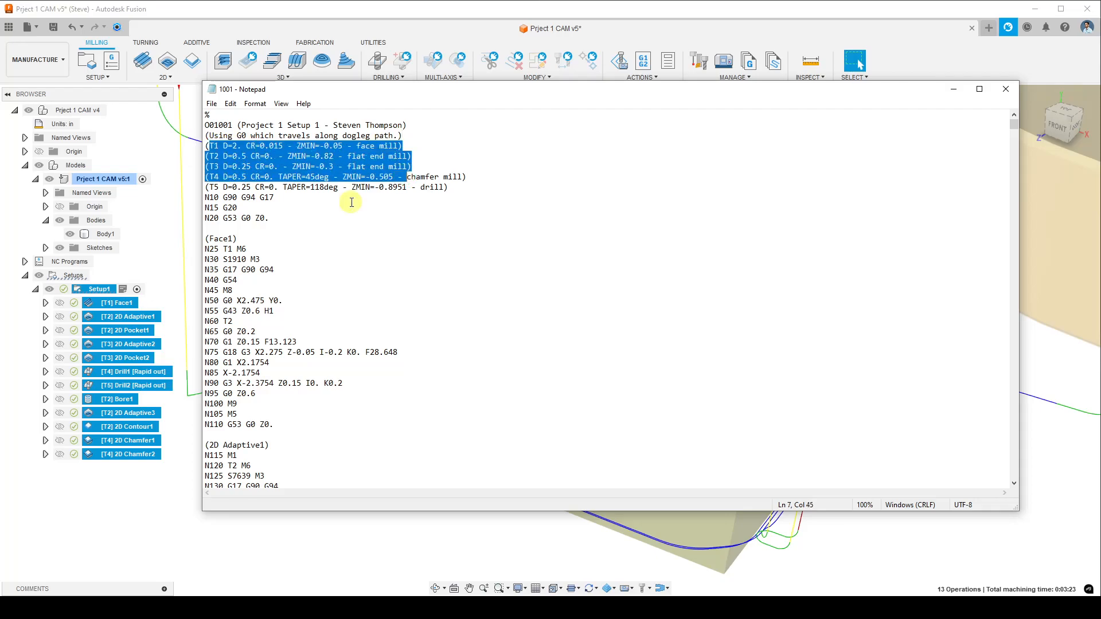
left_click(350, 199)
left_click_drag(221, 197, 293, 219)
left_click(293, 219)
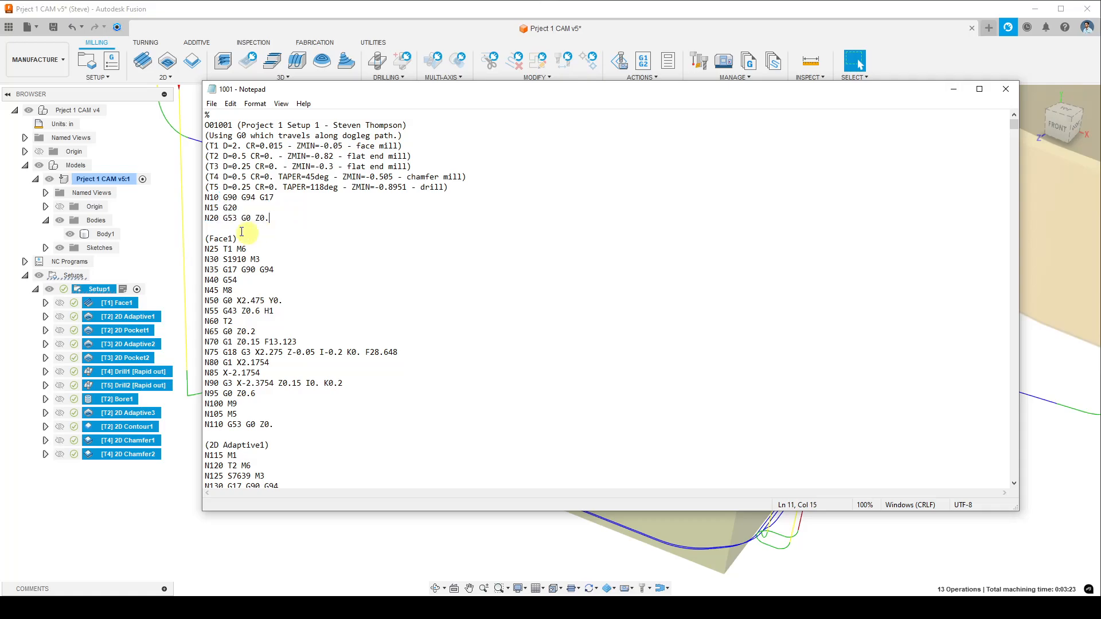
mouse_move(223, 218)
left_mouse_down()
mouse_move(236, 230)
mouse_move(235, 218)
left_mouse_up()
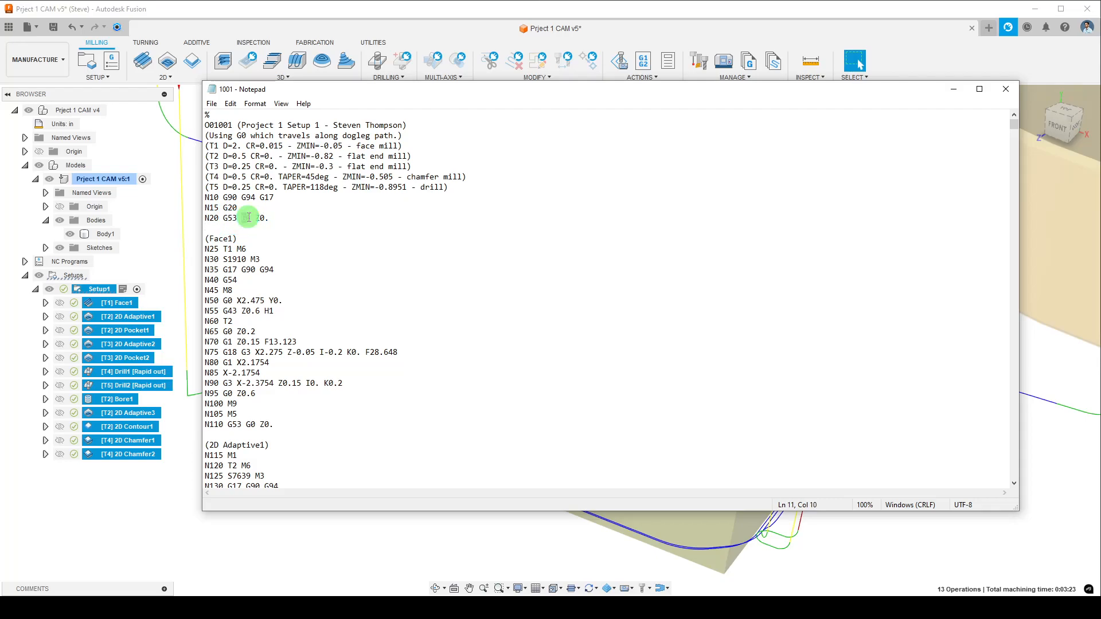
left_click(286, 217)
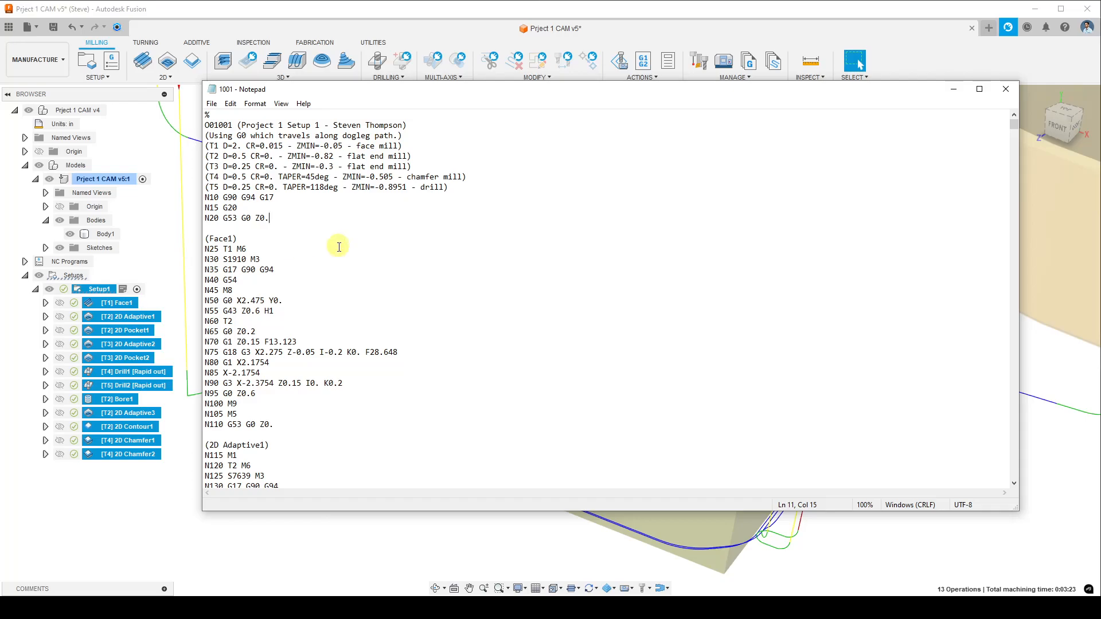
Examine the start of the Face1 code: tool change, spindle speed S1910, M3 spindle start and M8 coolant code
scroll(338, 246, "down", 1)
left_click_drag(207, 208, 296, 218)
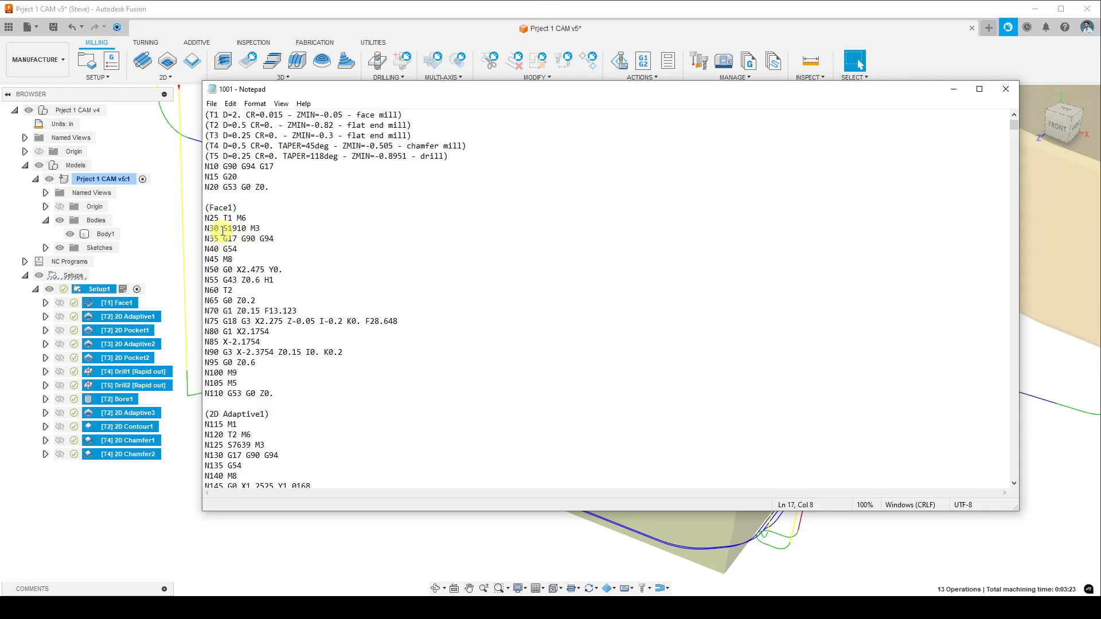
left_click_drag(223, 228, 247, 230)
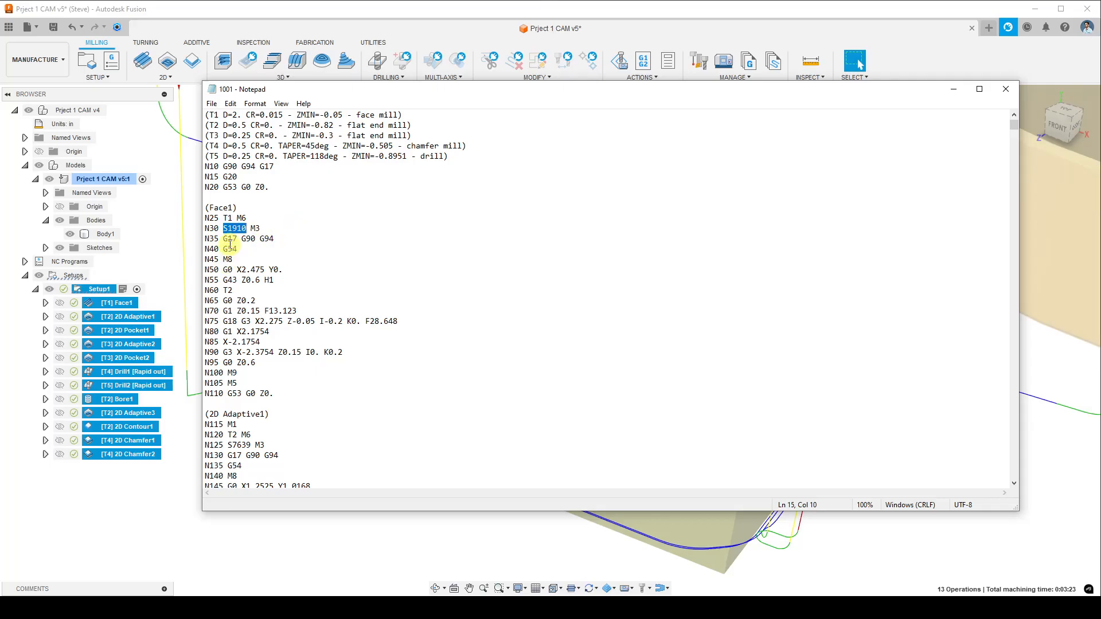
double_click(255, 228)
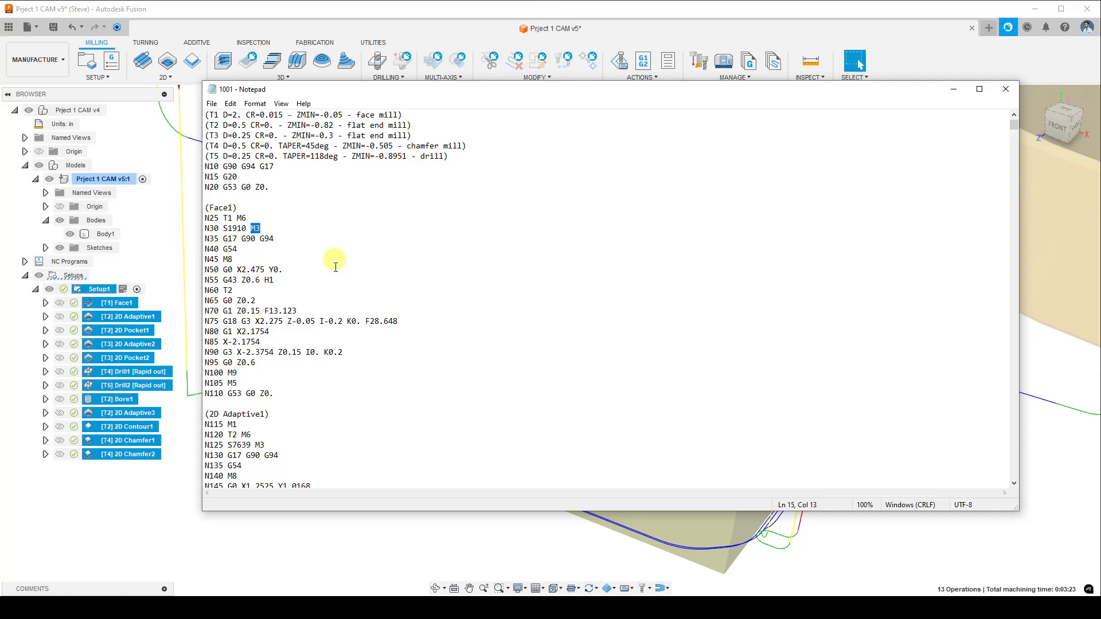
scroll(268, 250, "down", 1)
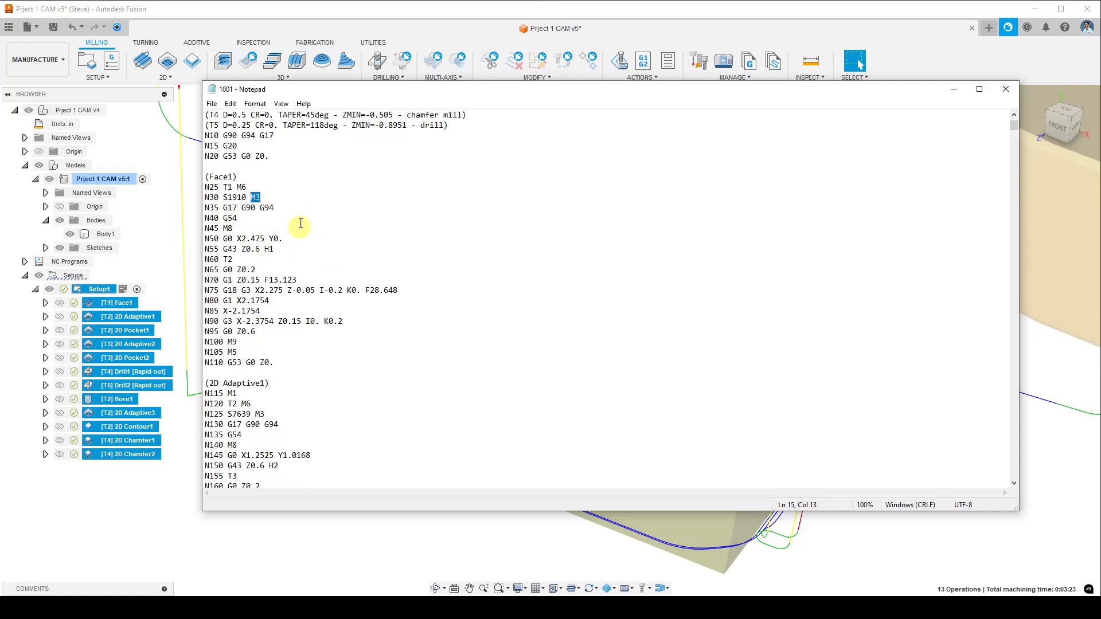
scroll(287, 204, "down", 2)
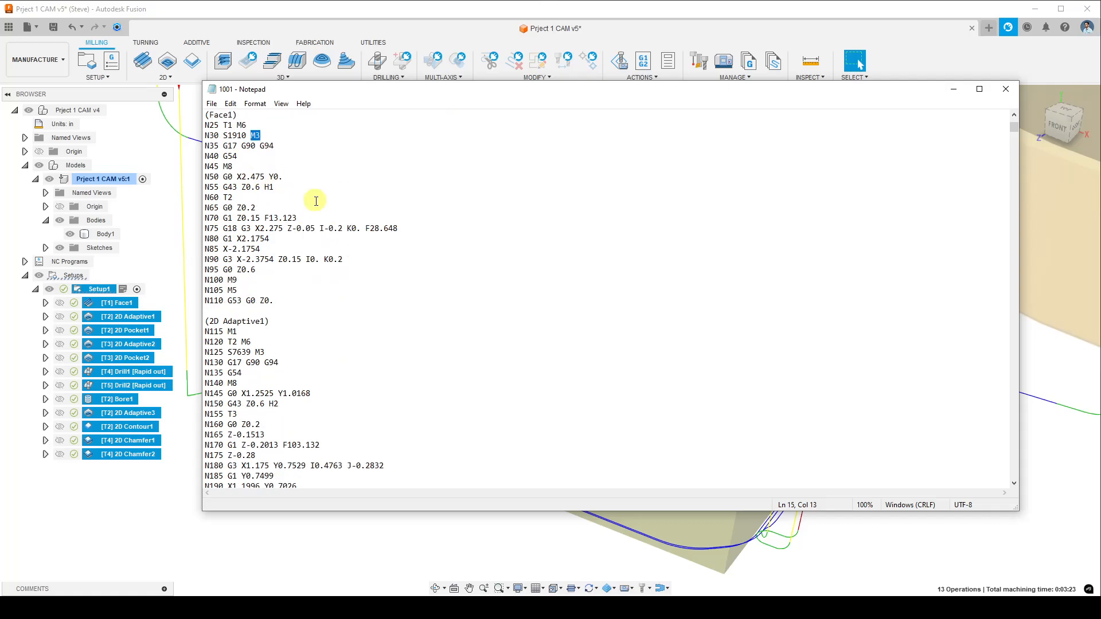
left_click_drag(221, 167, 234, 169)
left_click(292, 170)
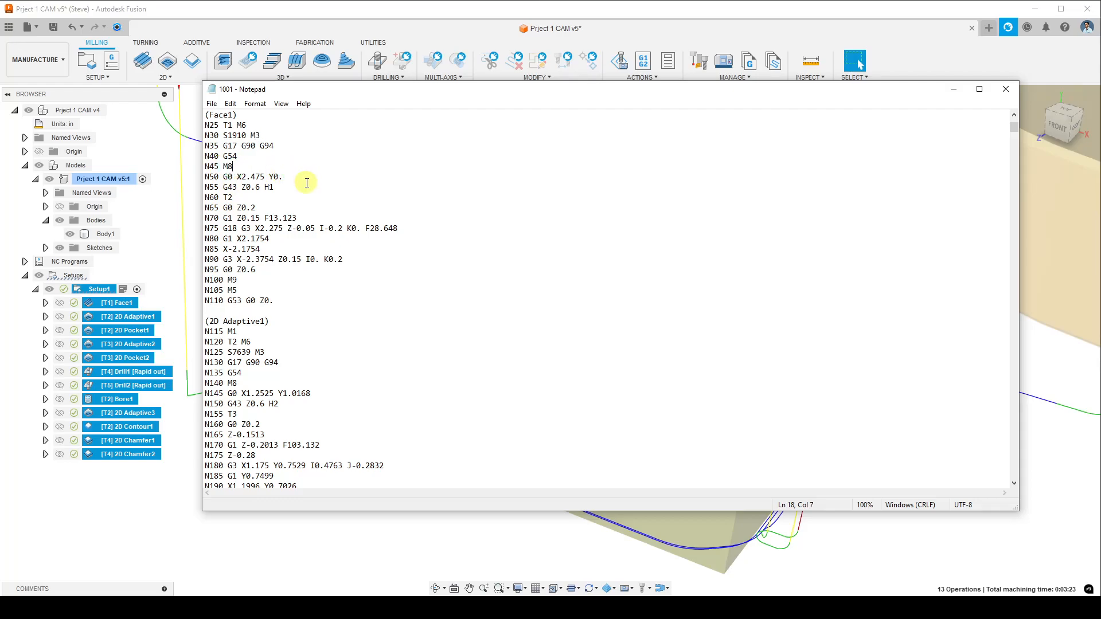
Recheck the start of the program and examine the Face1 cutting moves in blocks N75 to N85
scroll(303, 184, "down", 3)
scroll(299, 205, "up", 7)
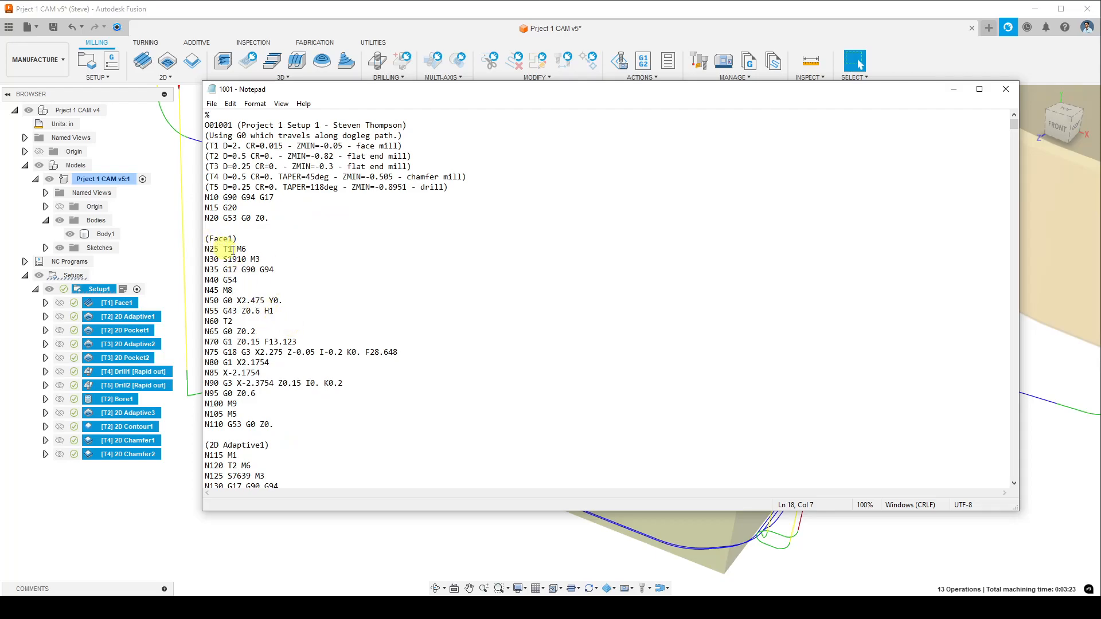
scroll(255, 278, "down", 1)
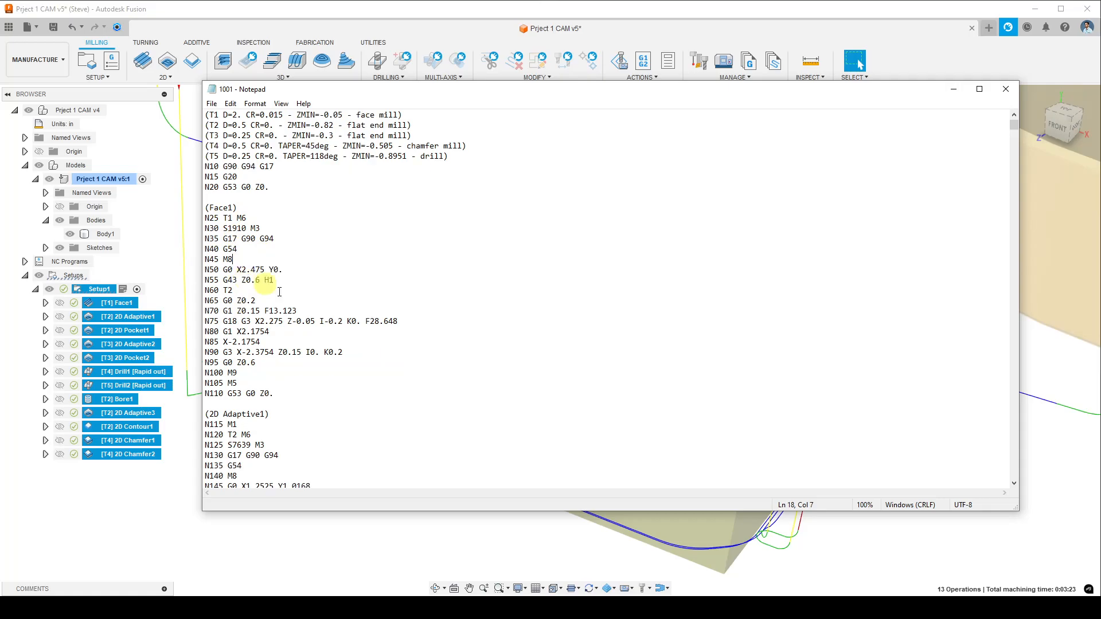
scroll(259, 314, "down", 1)
left_click_drag(229, 290, 363, 312)
Read through the 2D Adaptive1 section of the NC code, examining its long run of X and Y coordinate moves
scroll(316, 307, "down", 5)
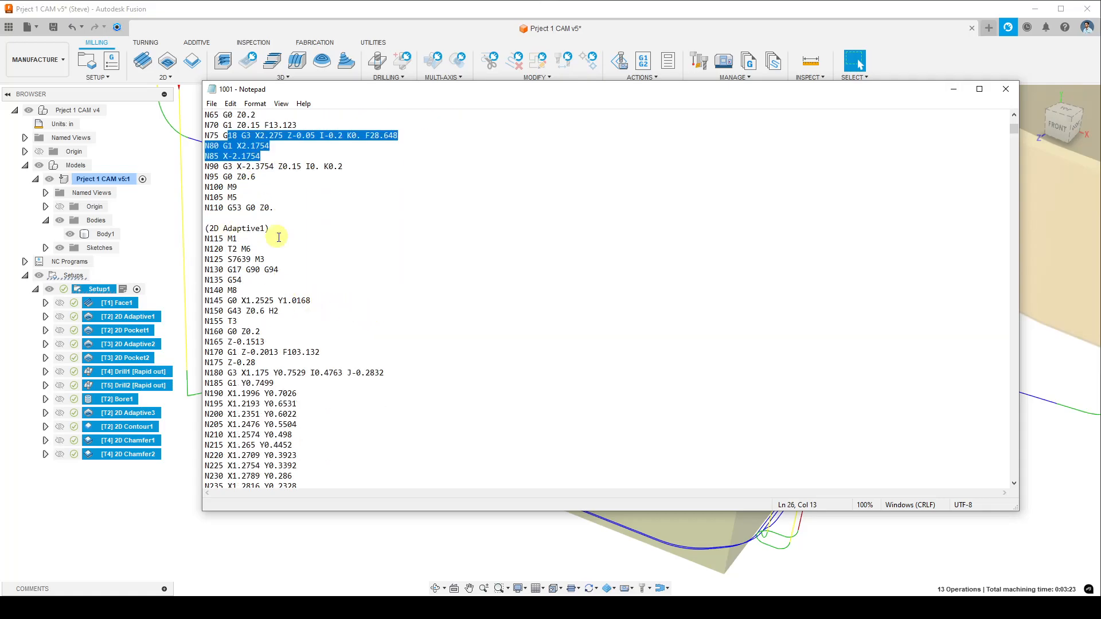
scroll(275, 237, "down", 5)
left_click_drag(228, 238, 344, 366)
scroll(343, 344, "down", 5)
left_click_drag(228, 259, 370, 327)
scroll(321, 321, "down", 3)
left_click_drag(228, 302, 314, 352)
scroll(356, 338, "down", 13)
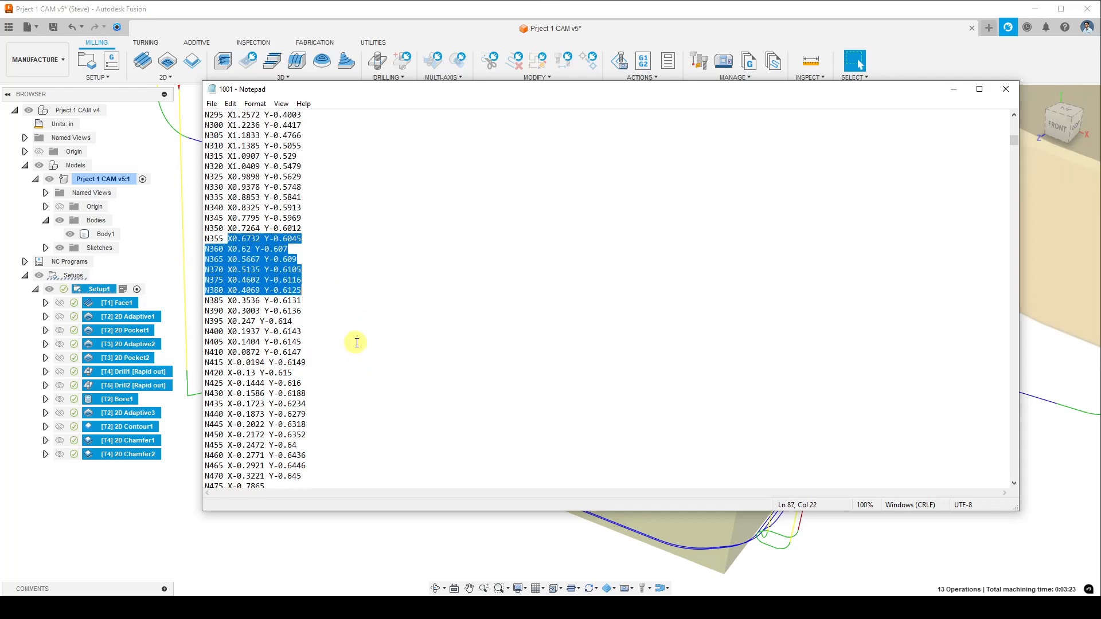
scroll(342, 327, "down", 20)
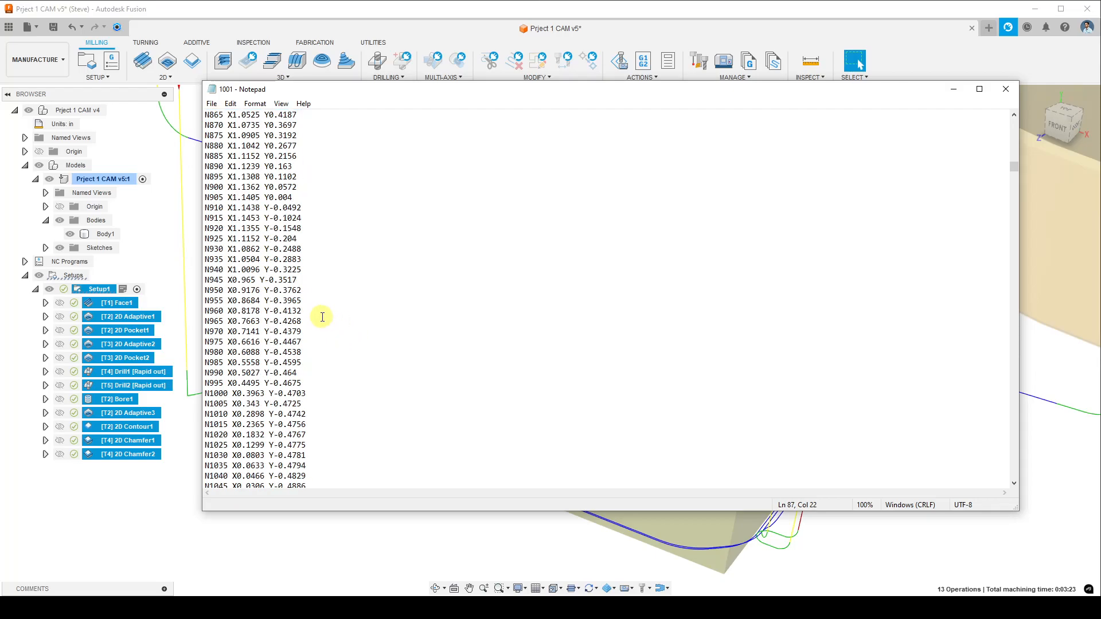
Read past the remaining 2D Adaptive1 coordinate moves and examine the 2D Pocket1 section of the NC code, starting at block N3360
scroll(315, 312, "down", 20)
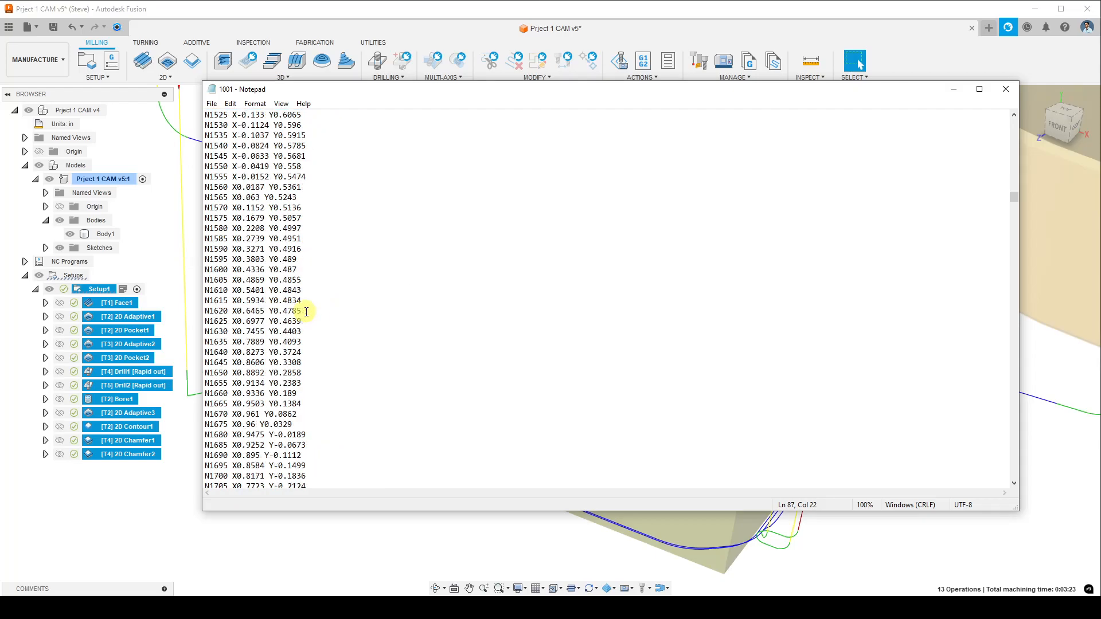
scroll(310, 311, "down", 20)
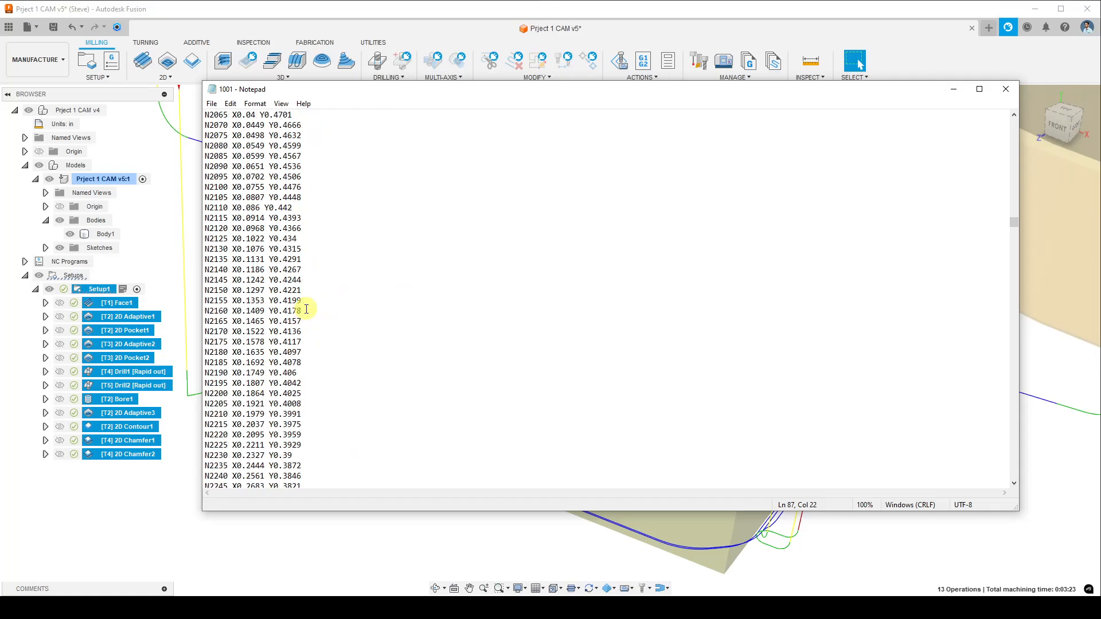
scroll(297, 310, "down", 20)
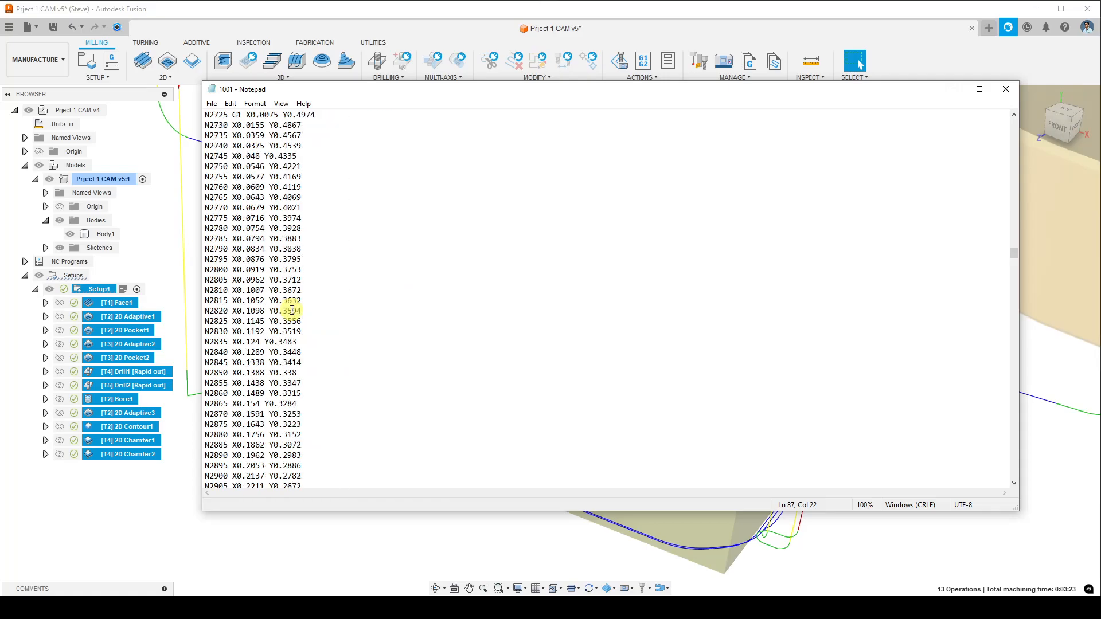
left_click_drag(1013, 260, 1016, 283)
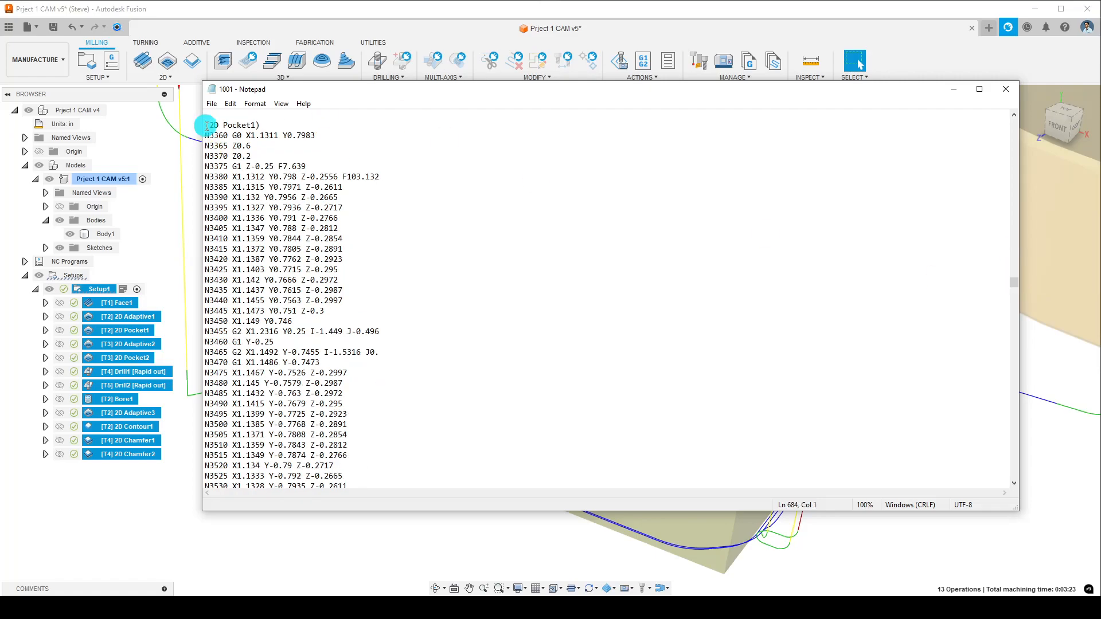
left_click_drag(206, 125, 284, 127)
scroll(305, 229, "down", 20)
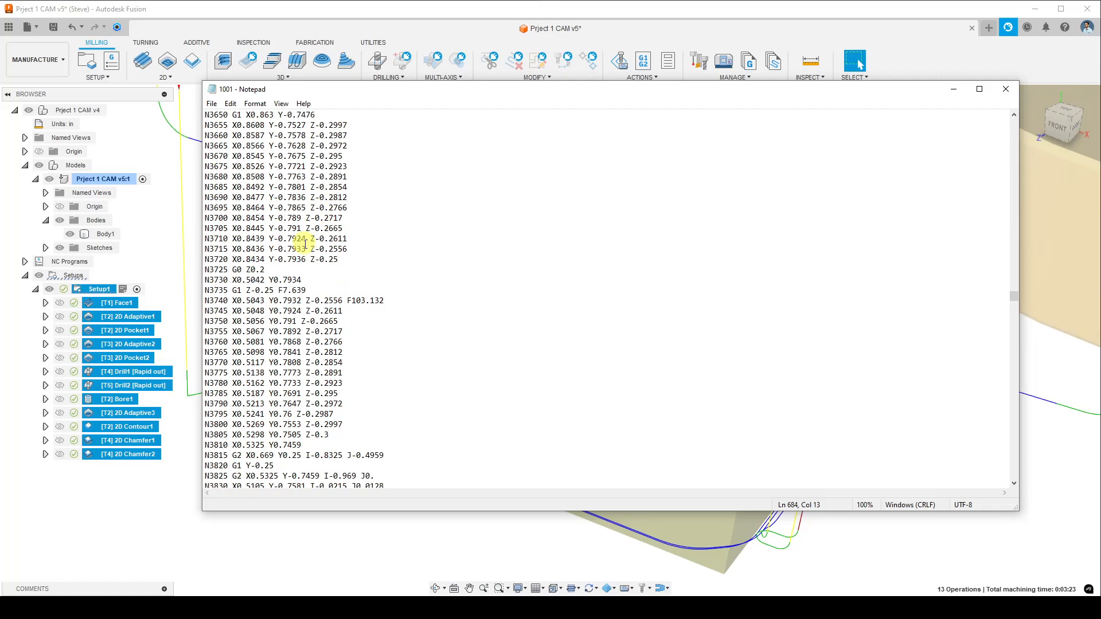
scroll(305, 243, "down", 6)
Close the 1001 NC code file and deselect Setup1 so its toolpaths and stock are hidden
left_click_drag(552, 94, 493, 108)
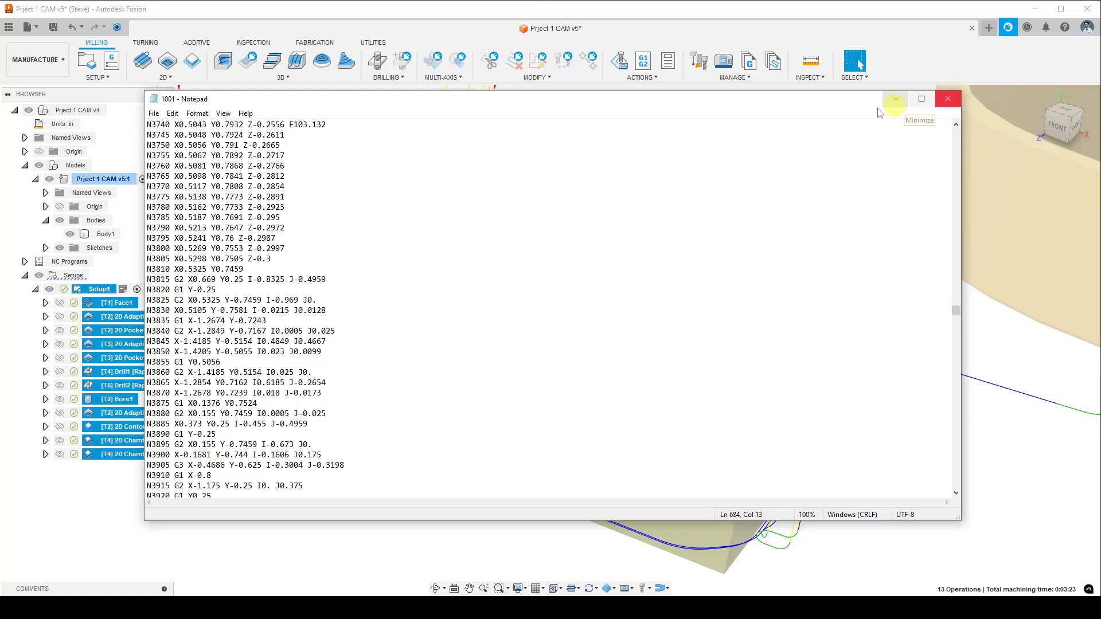
left_click_drag(714, 104, 712, 71)
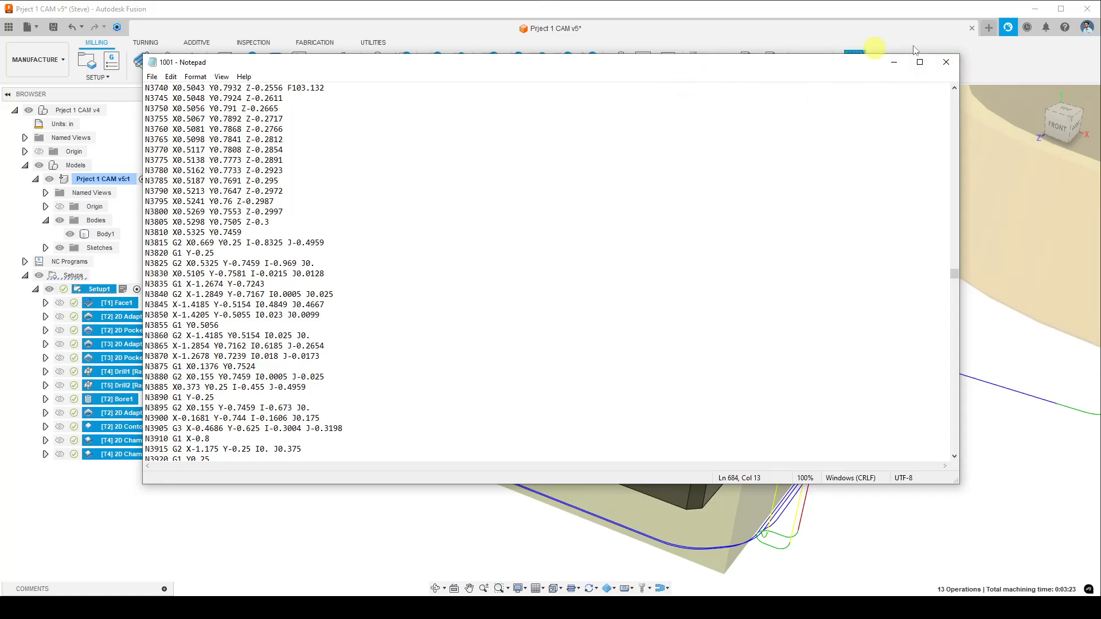
left_click(947, 62)
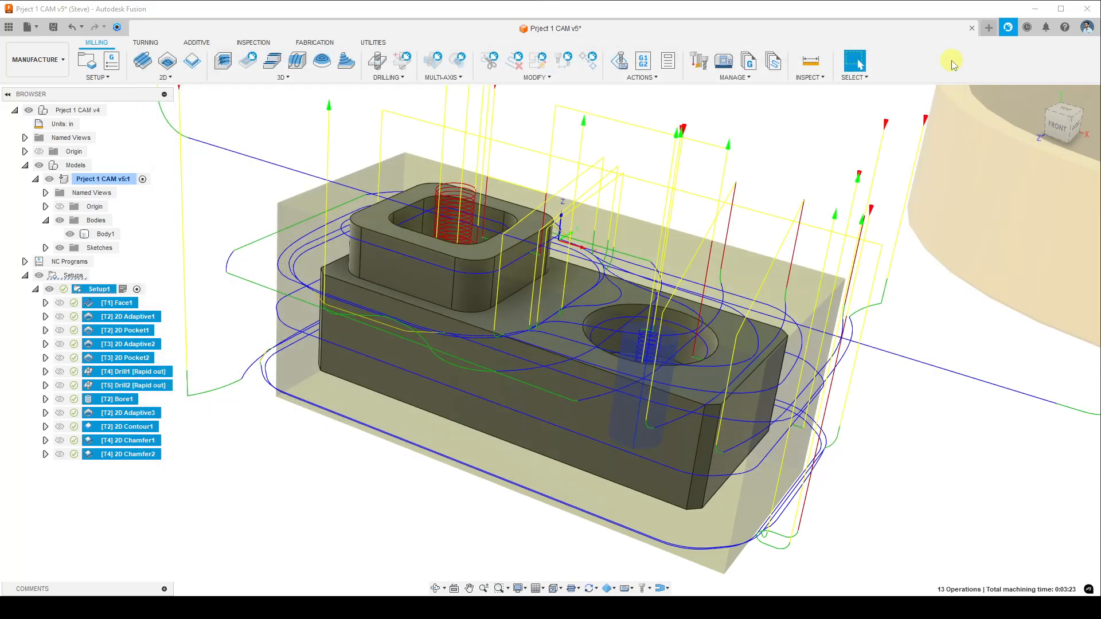
left_click(321, 466)
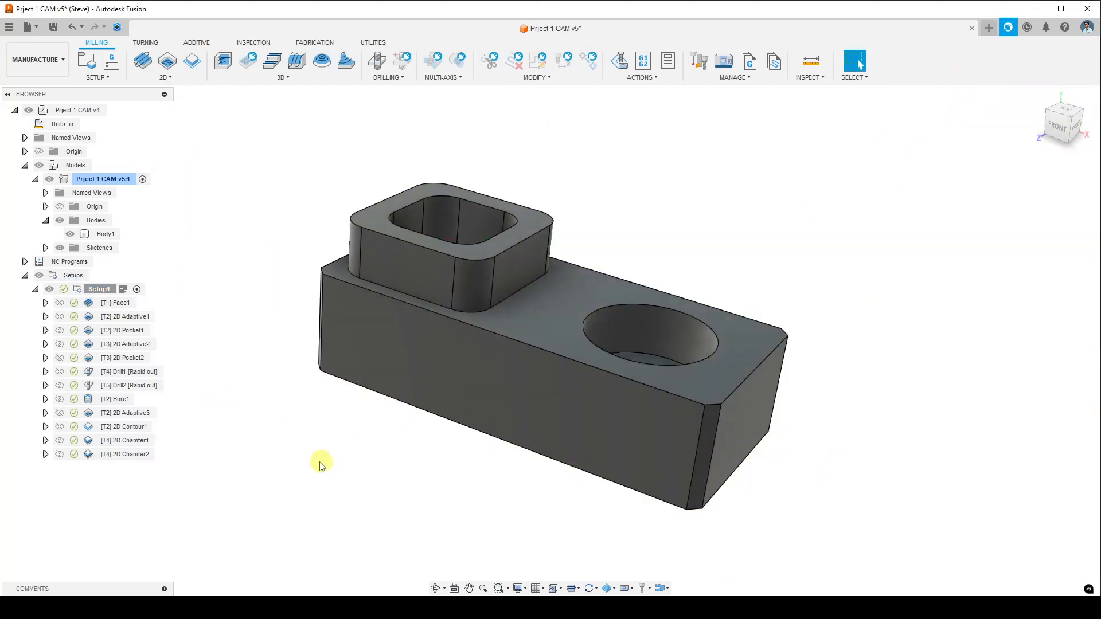
Check the note attached to Setup1 and inspect the part's pocket, bored hole and chamfered corners from a higher angle
middle_click_drag(324, 453, 397, 402, "shift")
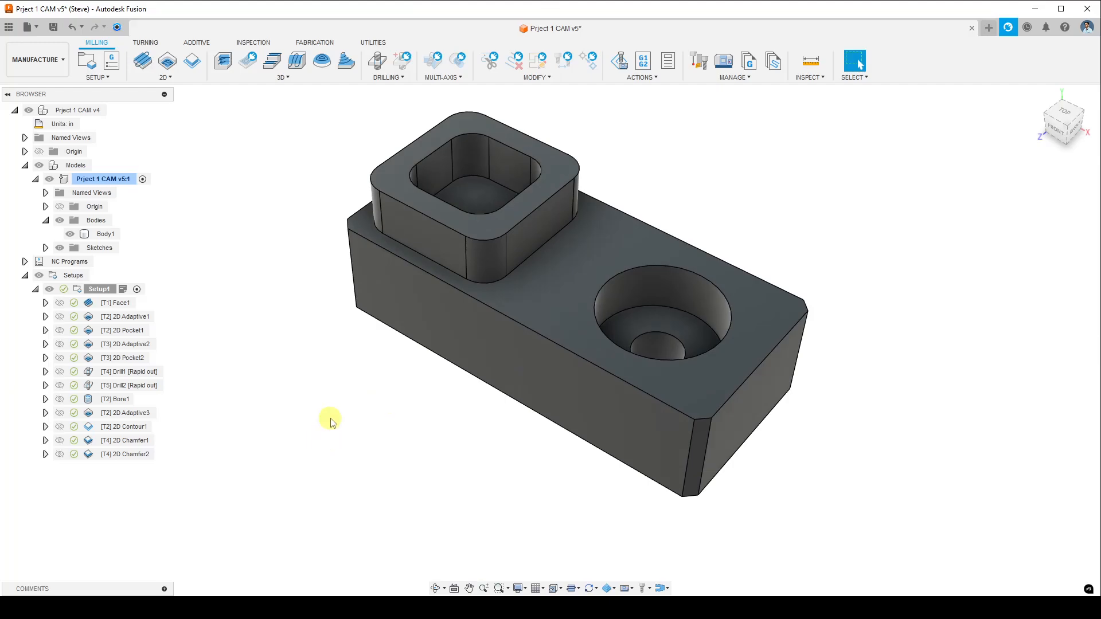
mouse_move(123, 290)
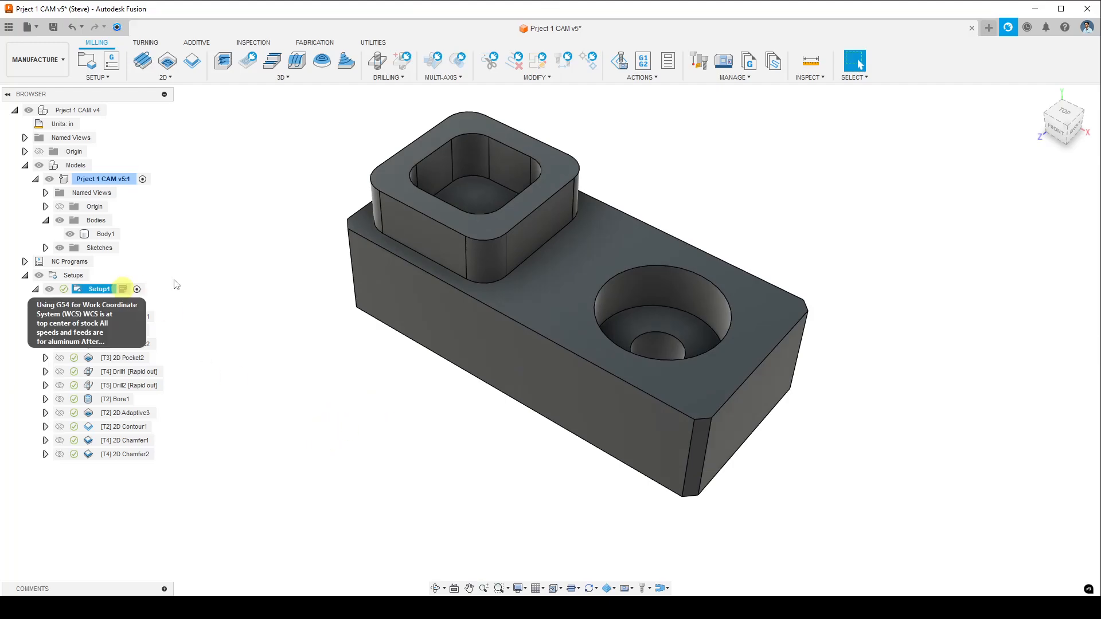
middle_click_drag(429, 387, 402, 415)
scroll(415, 404, "up", 1)
scroll(413, 397, "down", 2)
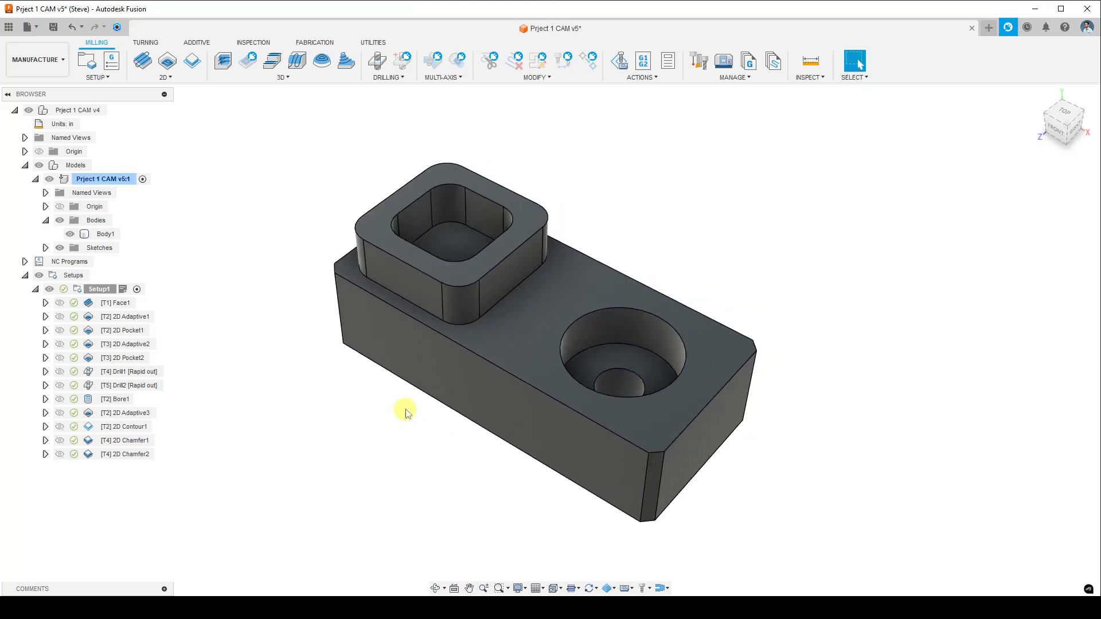
scroll(403, 416, "up", 2)
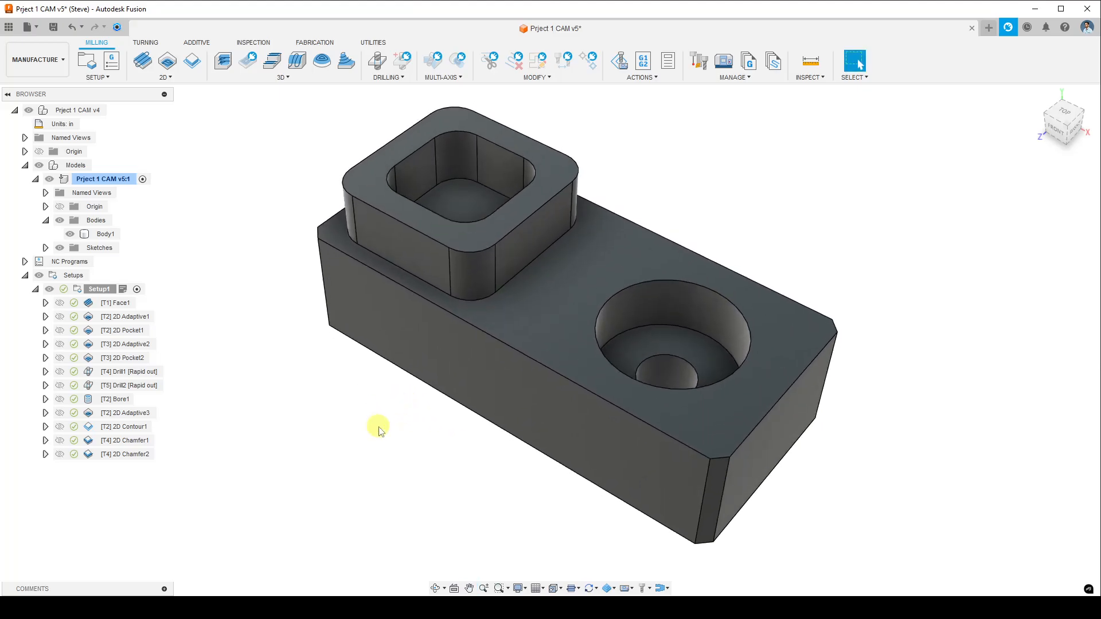